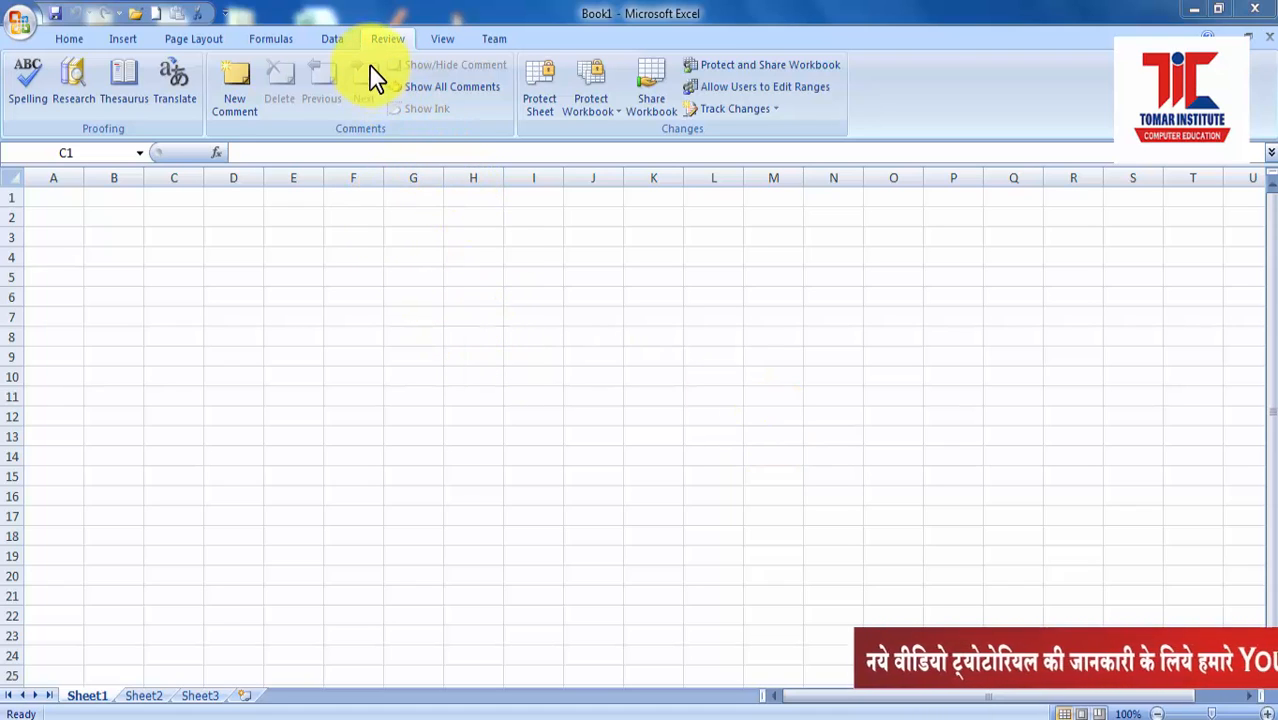
key("ctrl+space")
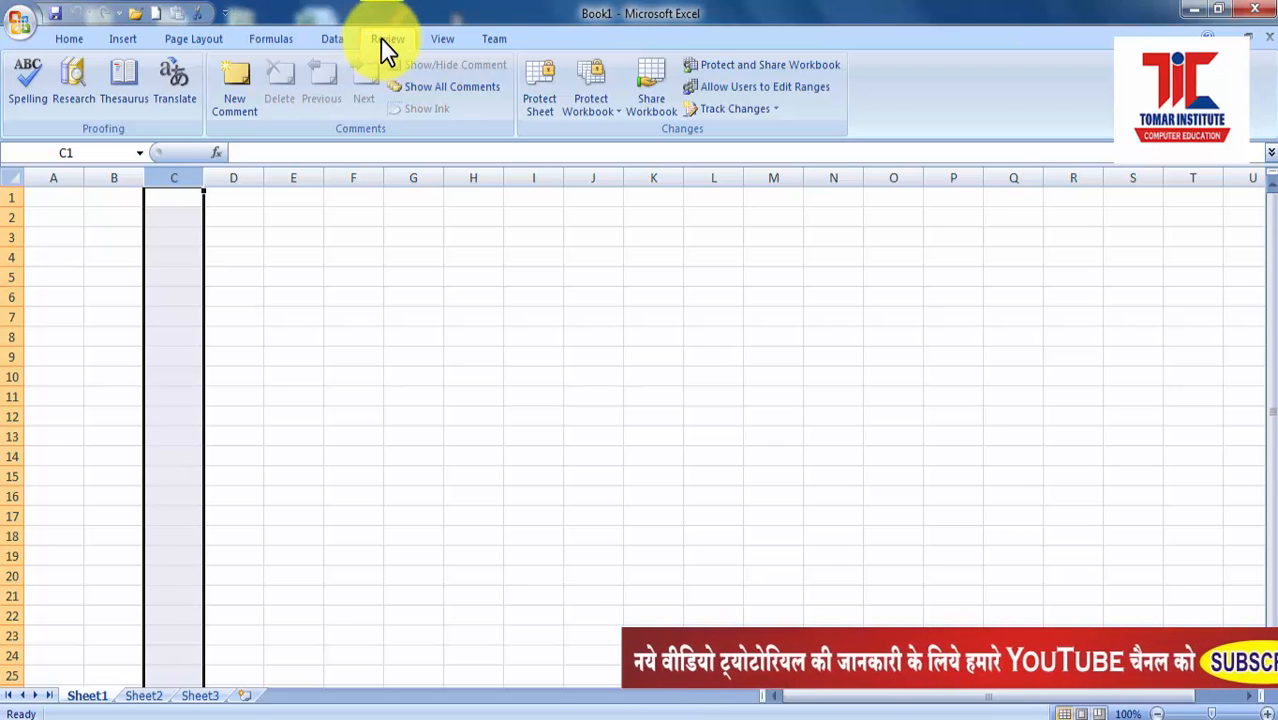
left_click(218, 217)
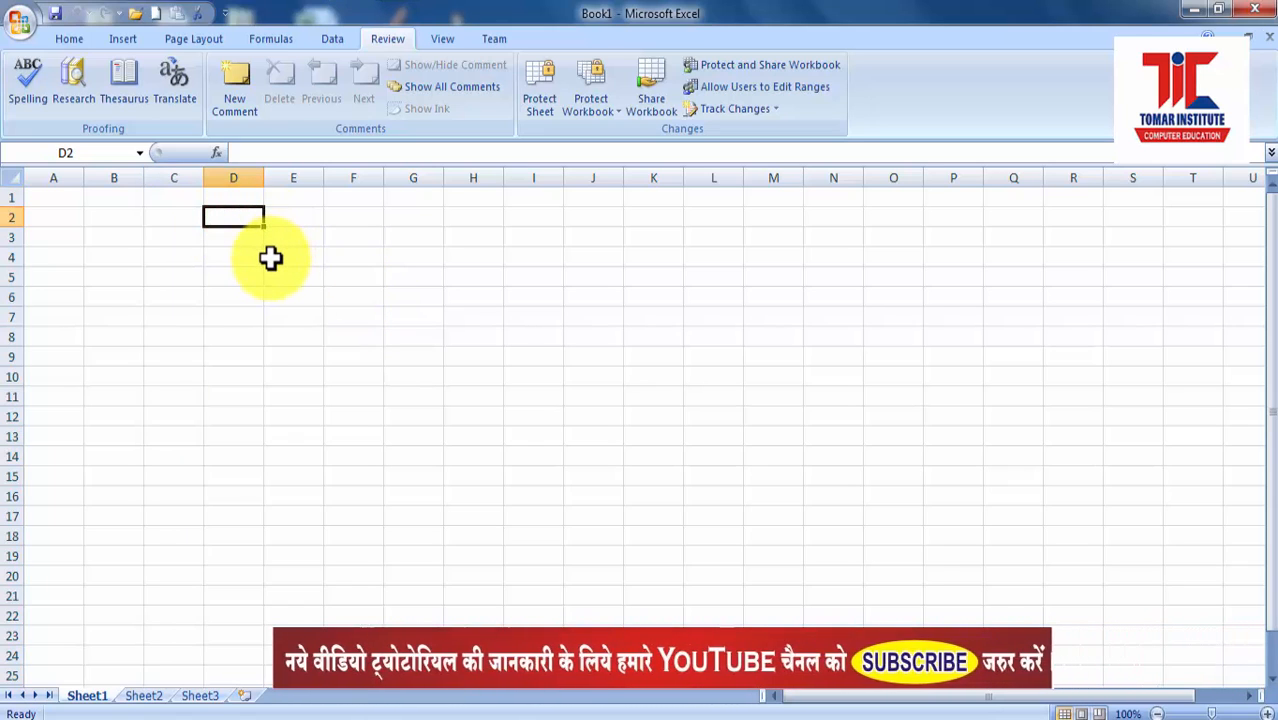
left_click(245, 240)
left_click(251, 178)
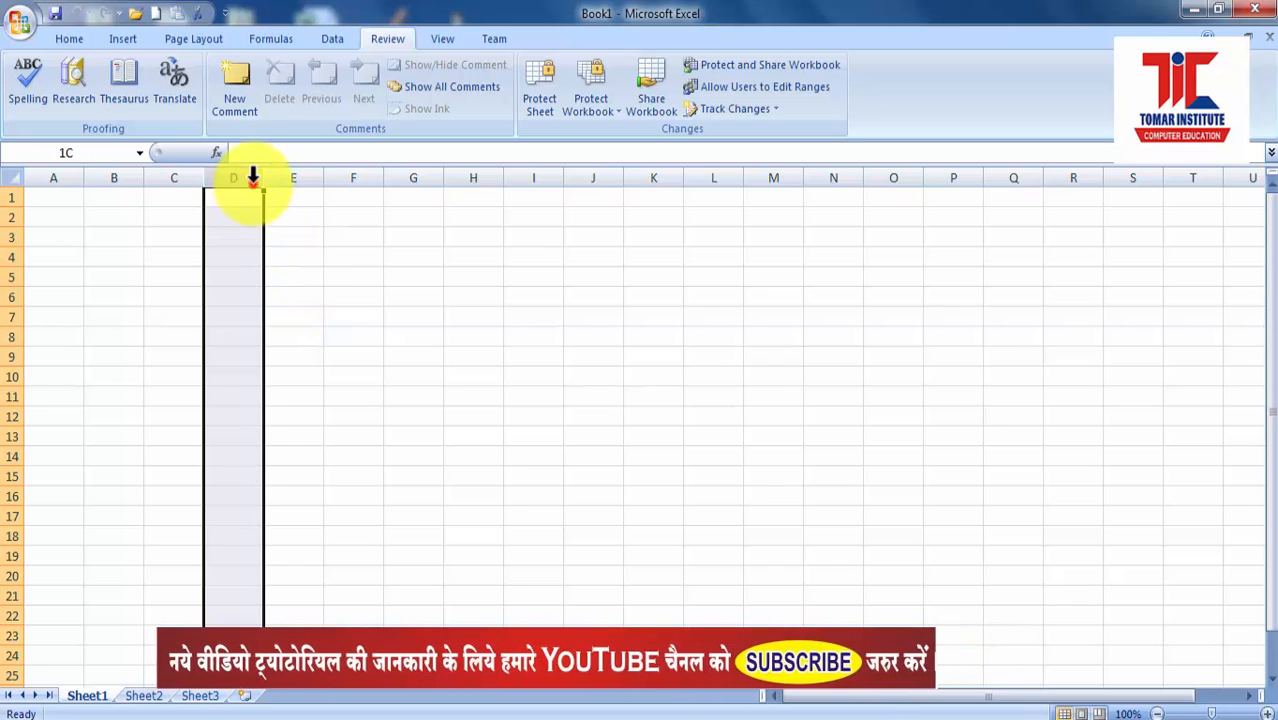
left_click(288, 178)
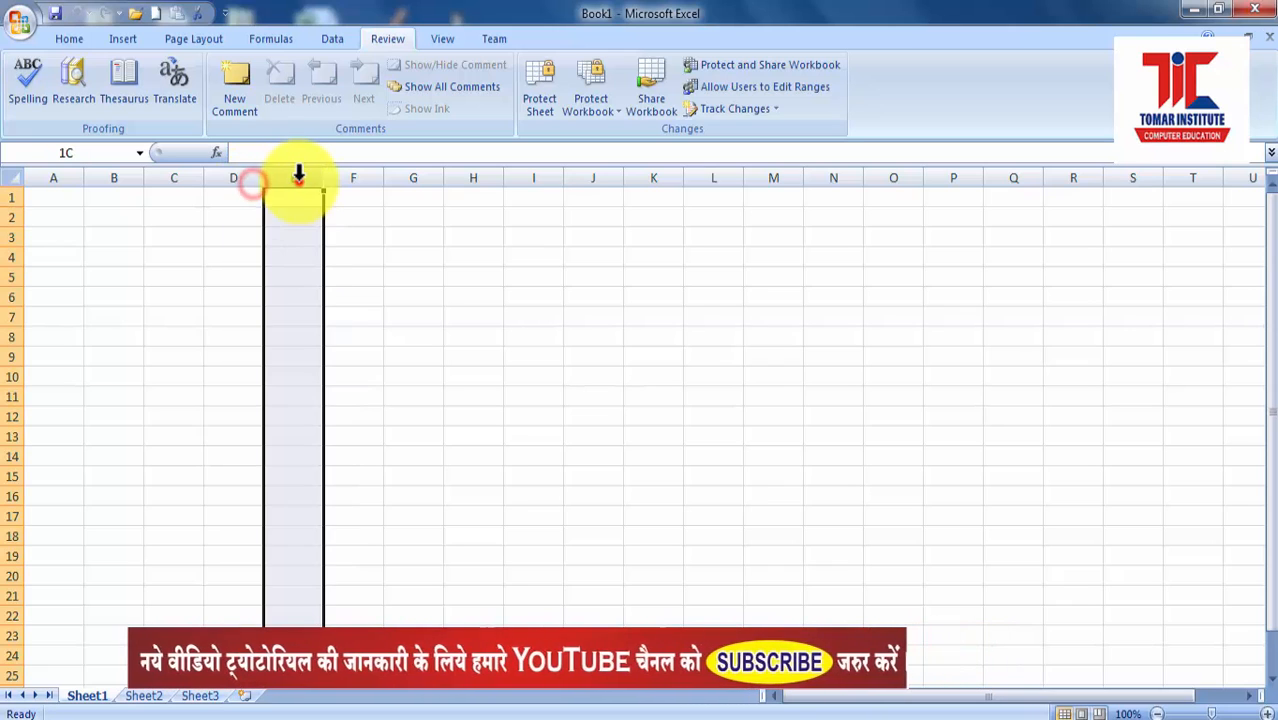
left_click(240, 178)
left_click(300, 178)
left_click(12, 198)
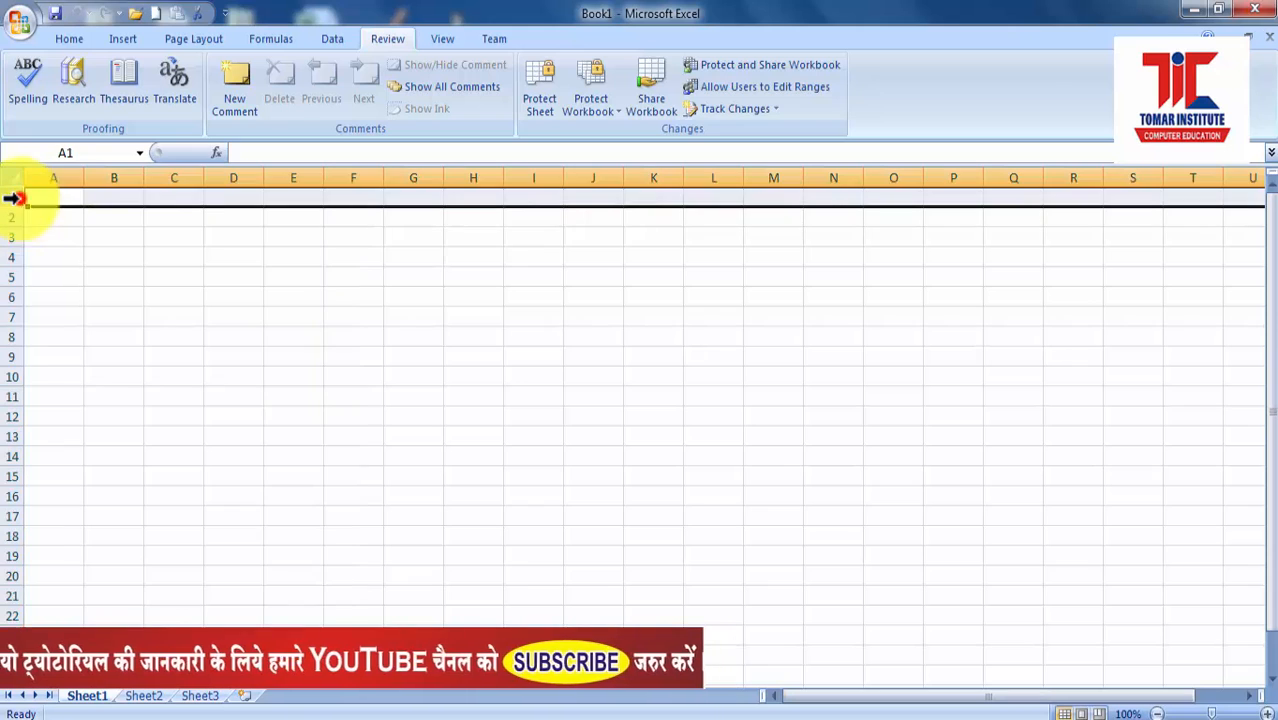
left_click(12, 237)
left_click(8, 297)
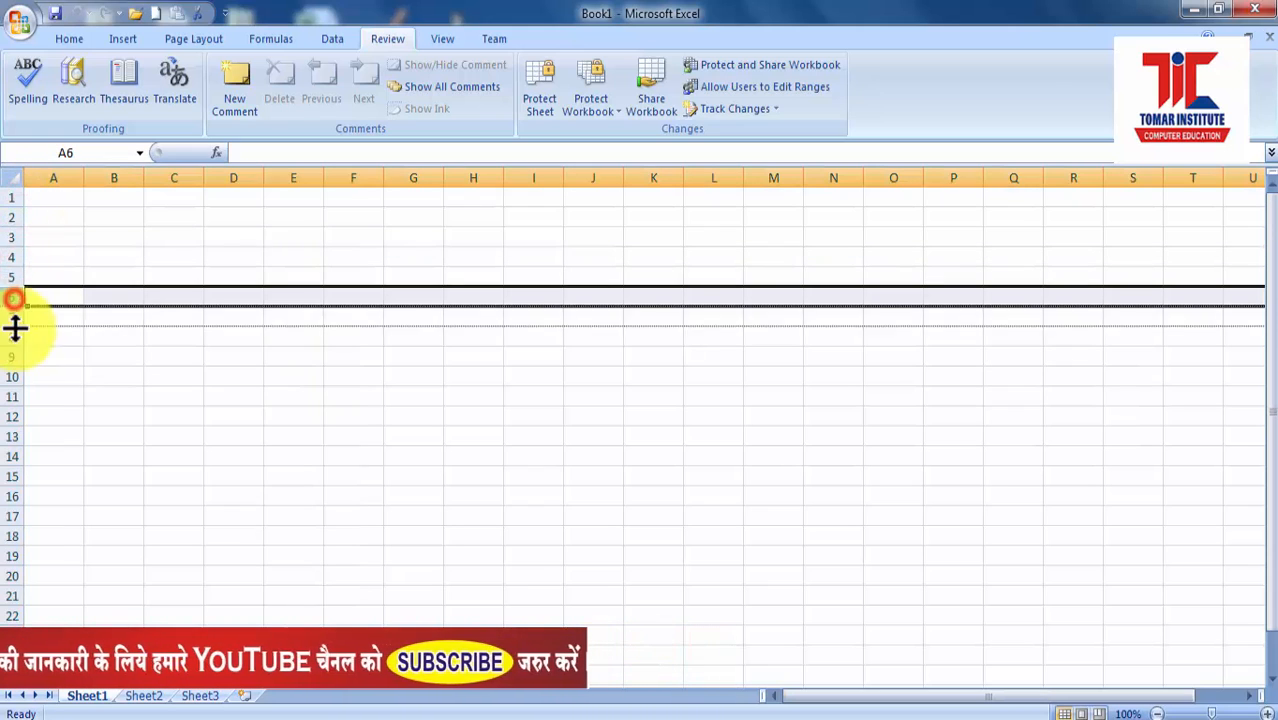
left_click(252, 178)
left_click(234, 244)
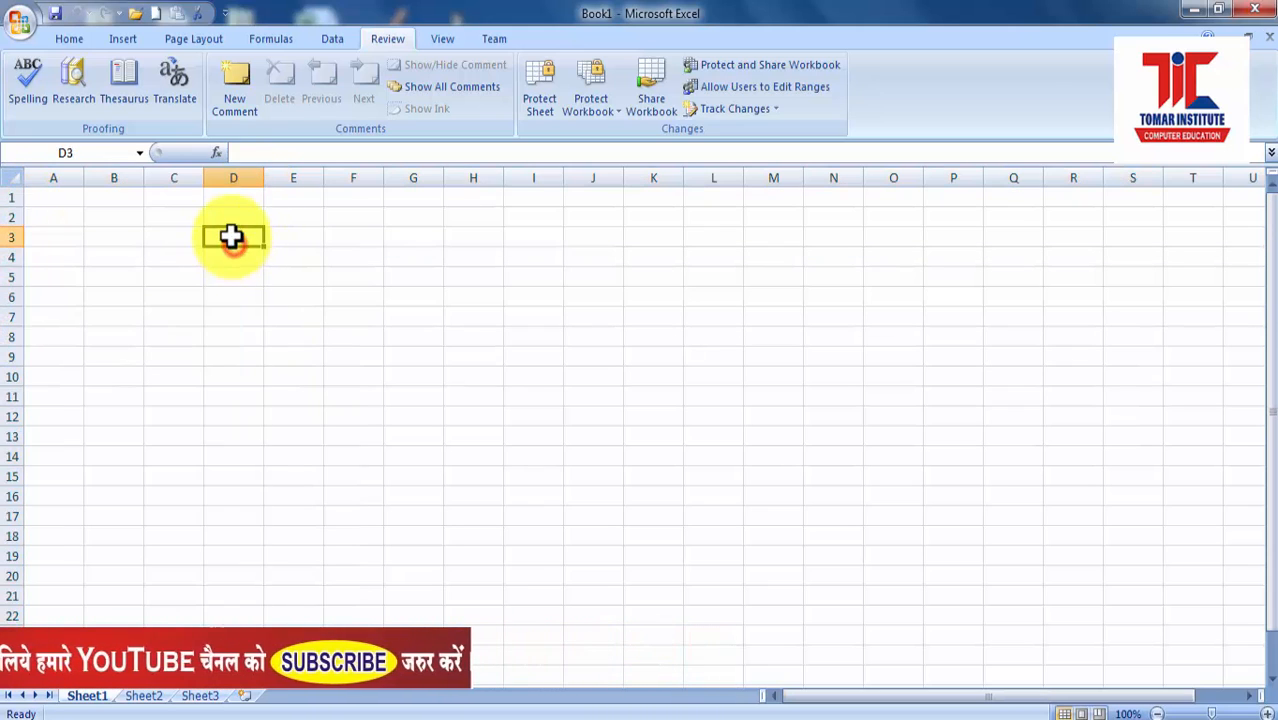
double_click(234, 244)
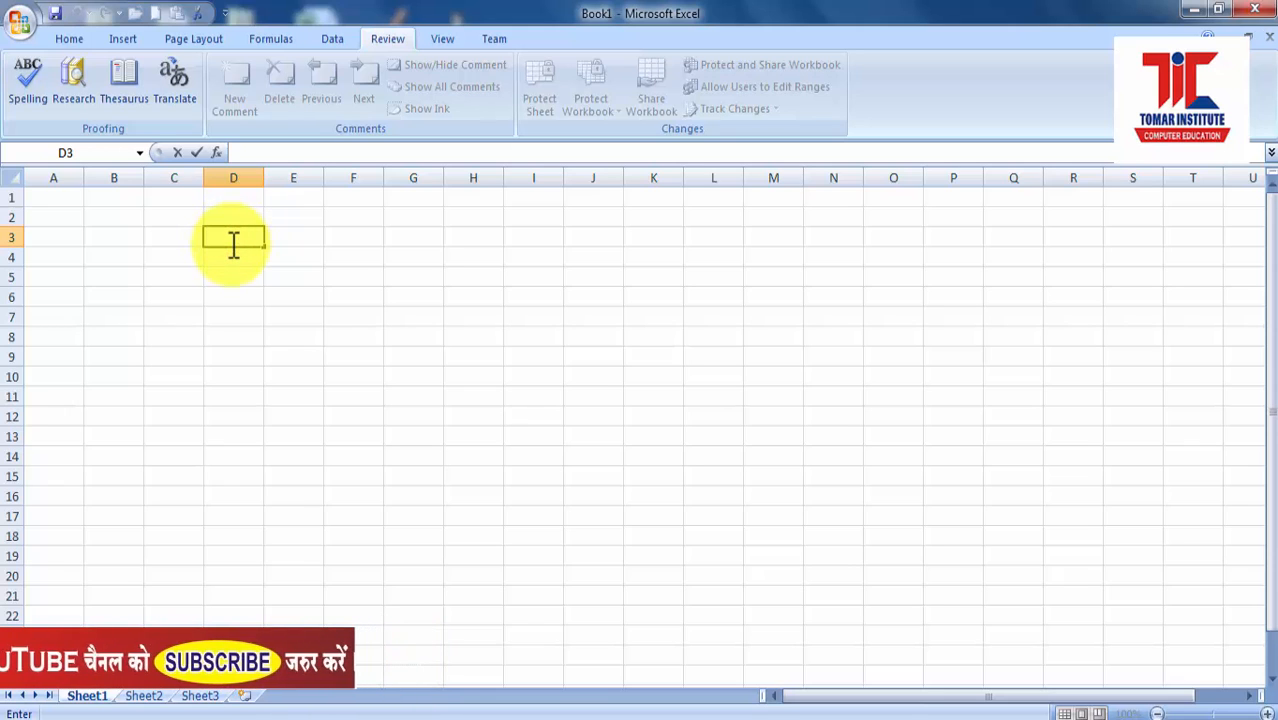
left_click(244, 320)
left_click_drag(152, 227, 819, 583)
left_click(384, 364)
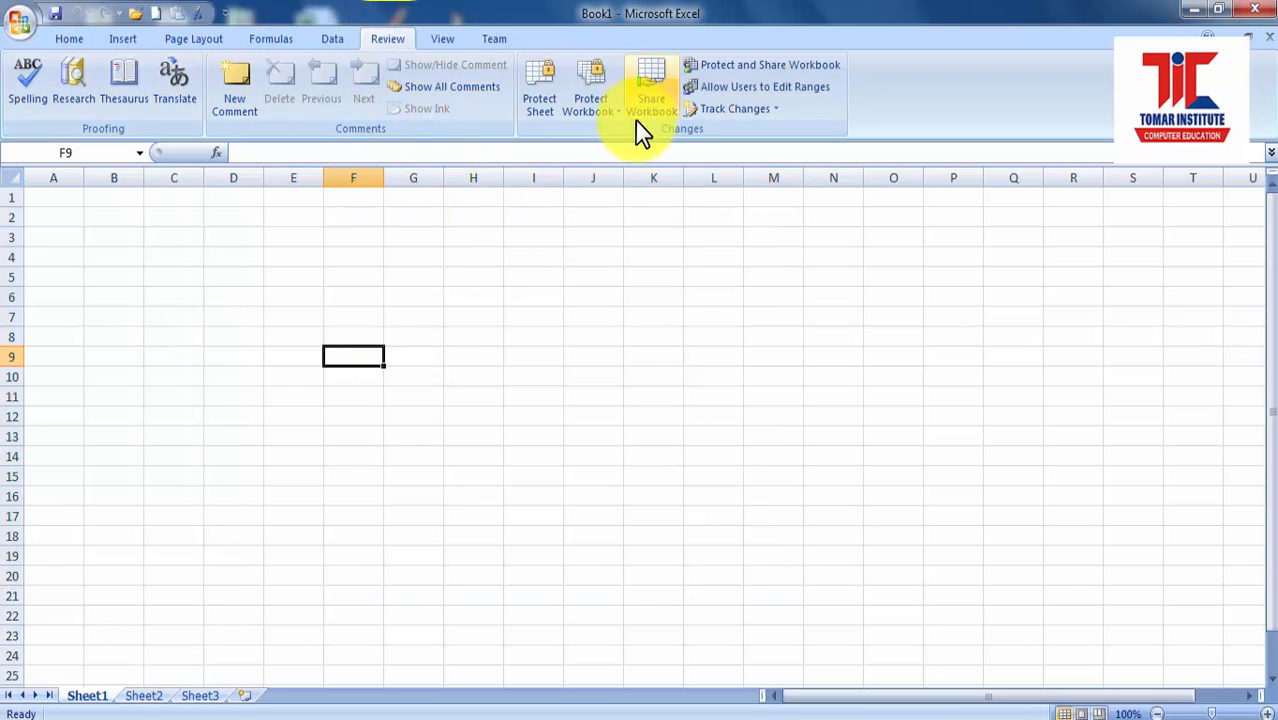
left_click(293, 292)
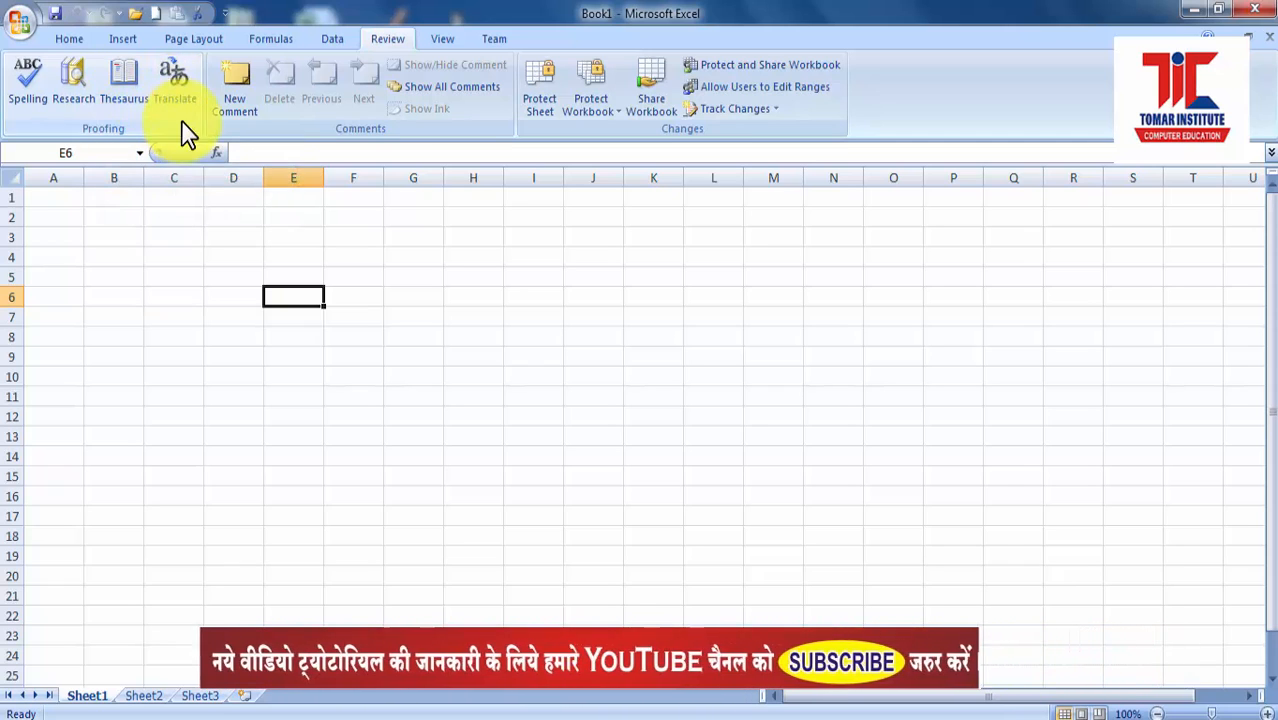
left_click(264, 335)
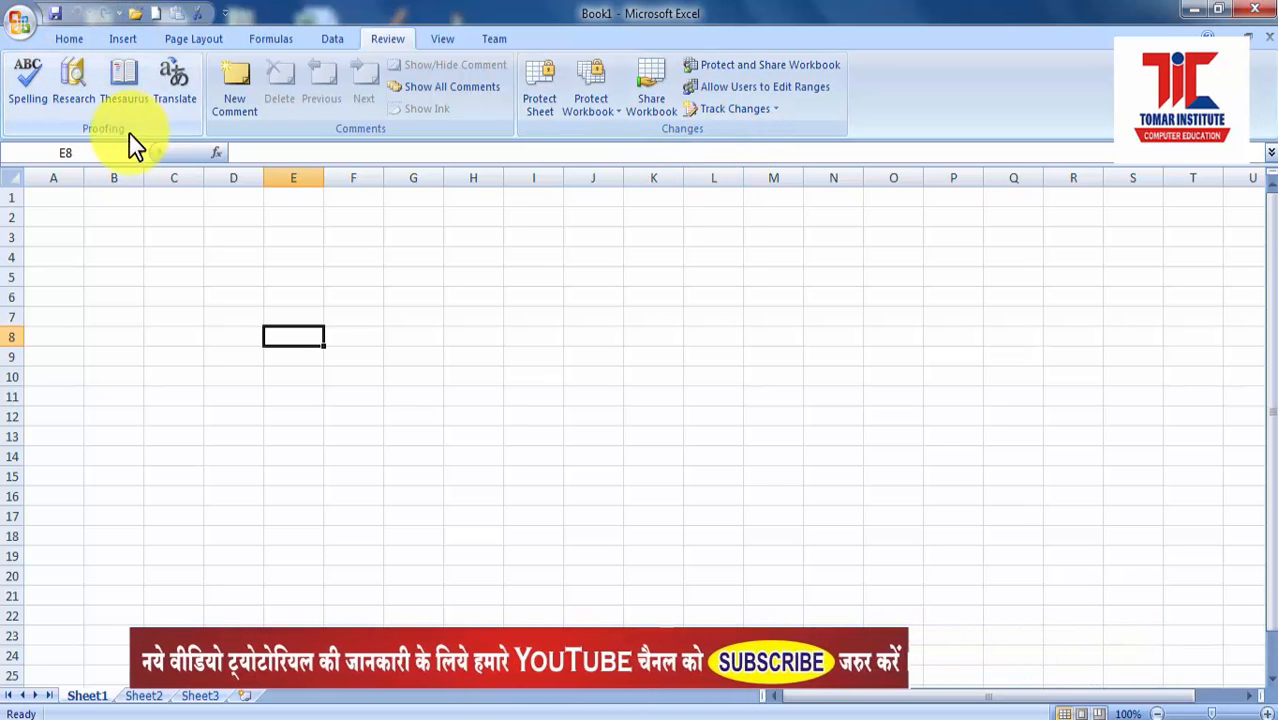
left_click(37, 111)
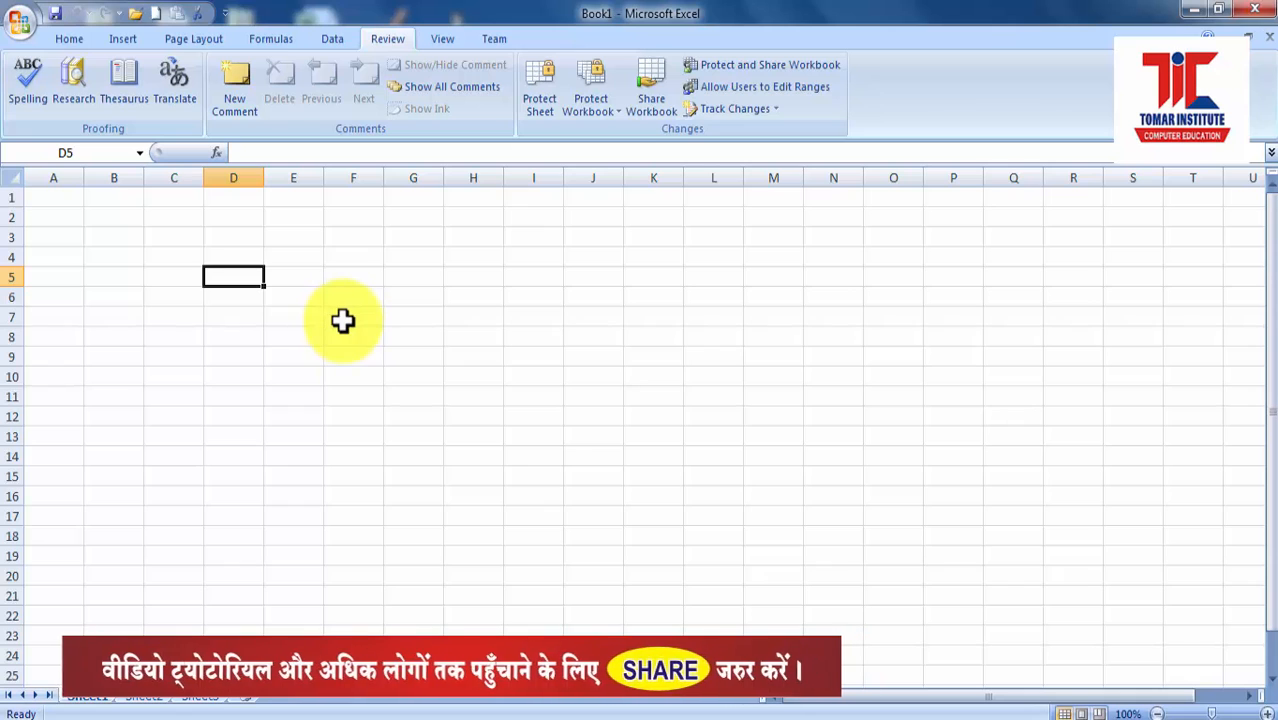
Step: Enter "we are" in cell D5 and widen column D to several times its width to fit a longer sentence
type("we")
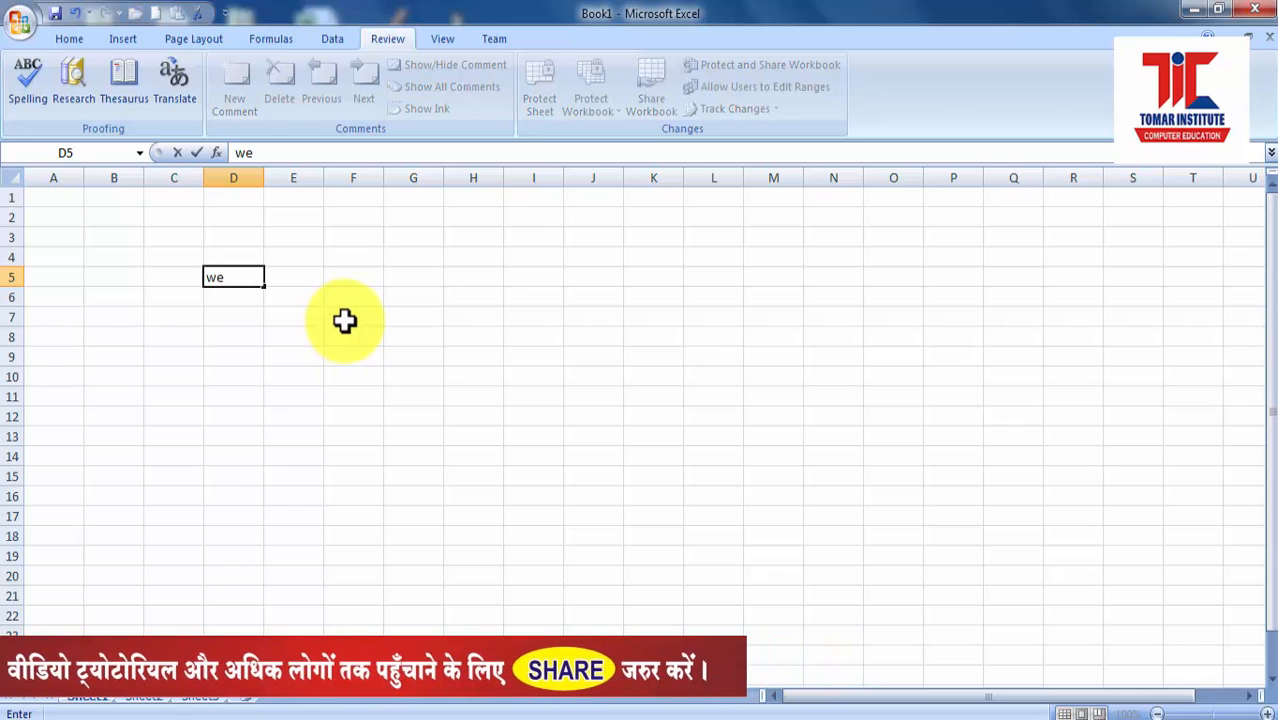
type(" are")
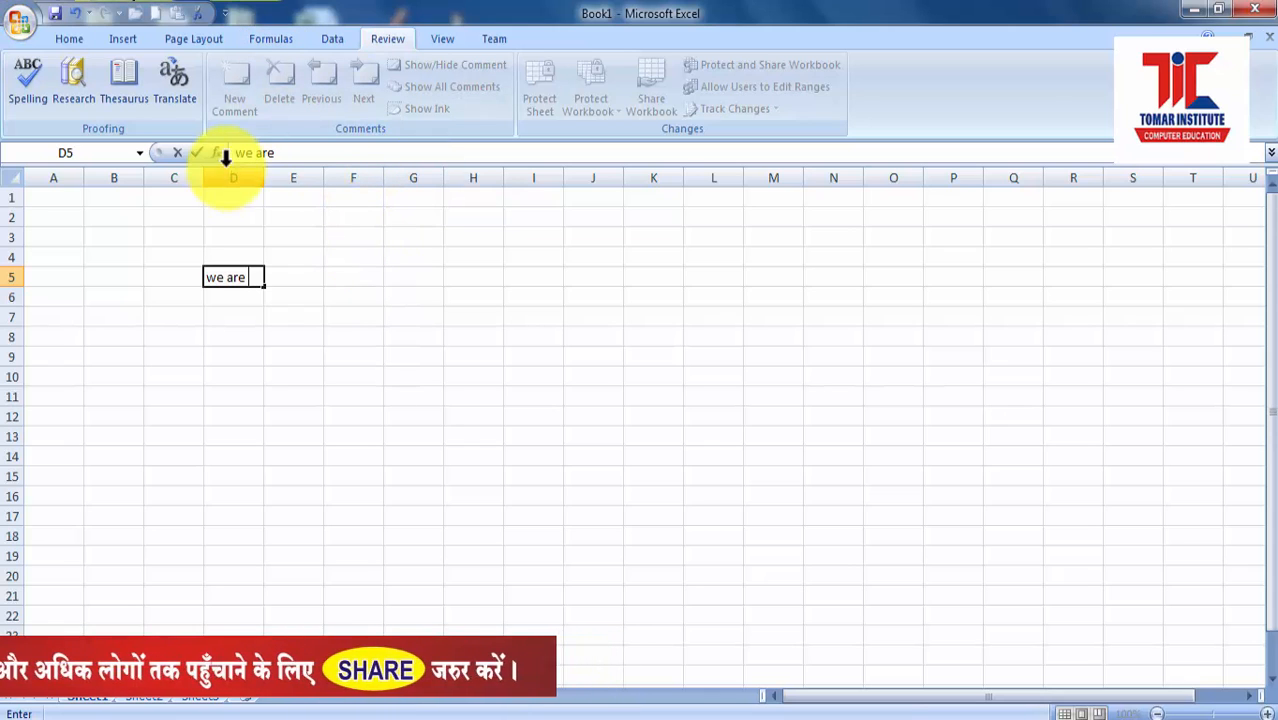
left_click(285, 240)
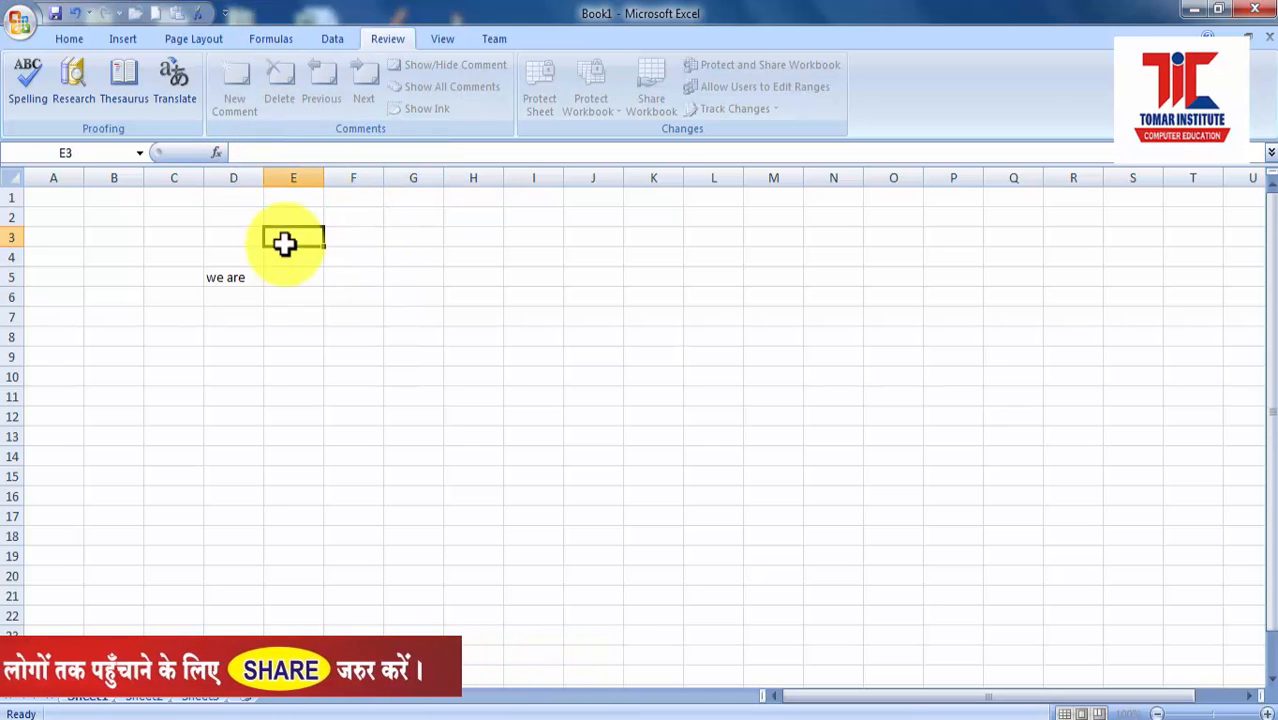
left_click_drag(262, 177, 530, 225)
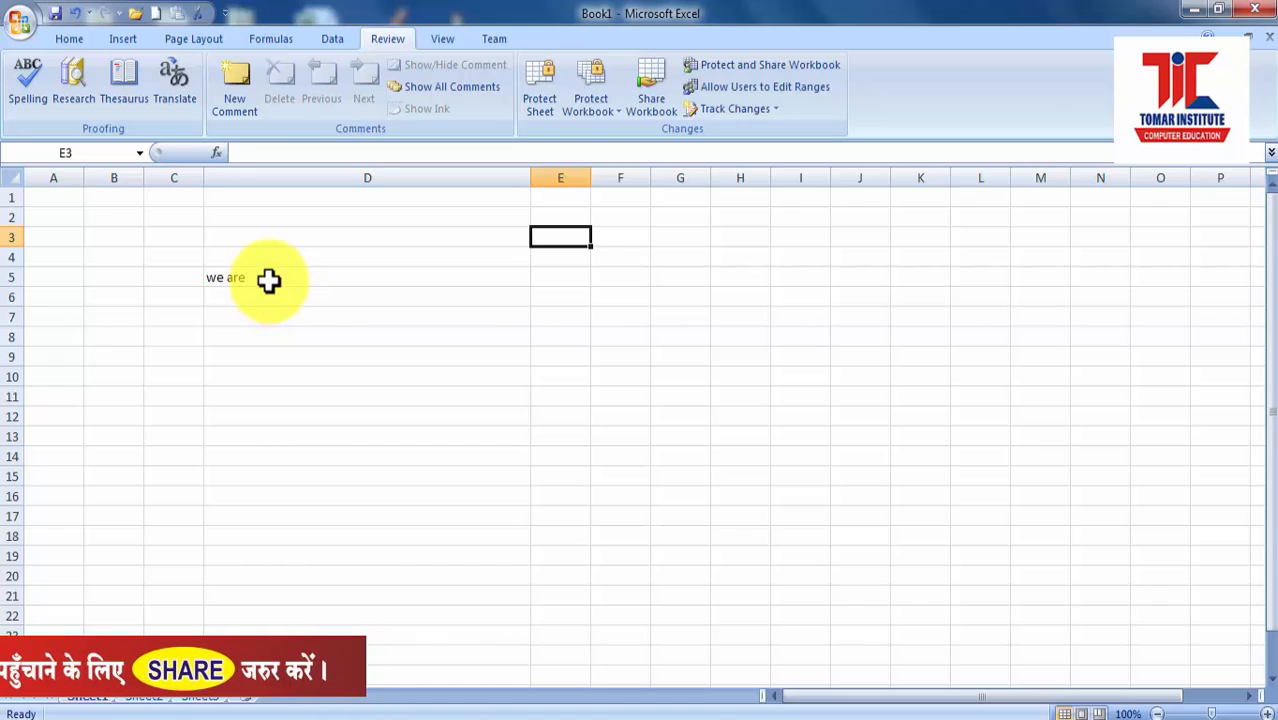
Step: Extend the text in cell D5 to read "we are learning ms office"
double_click(268, 280)
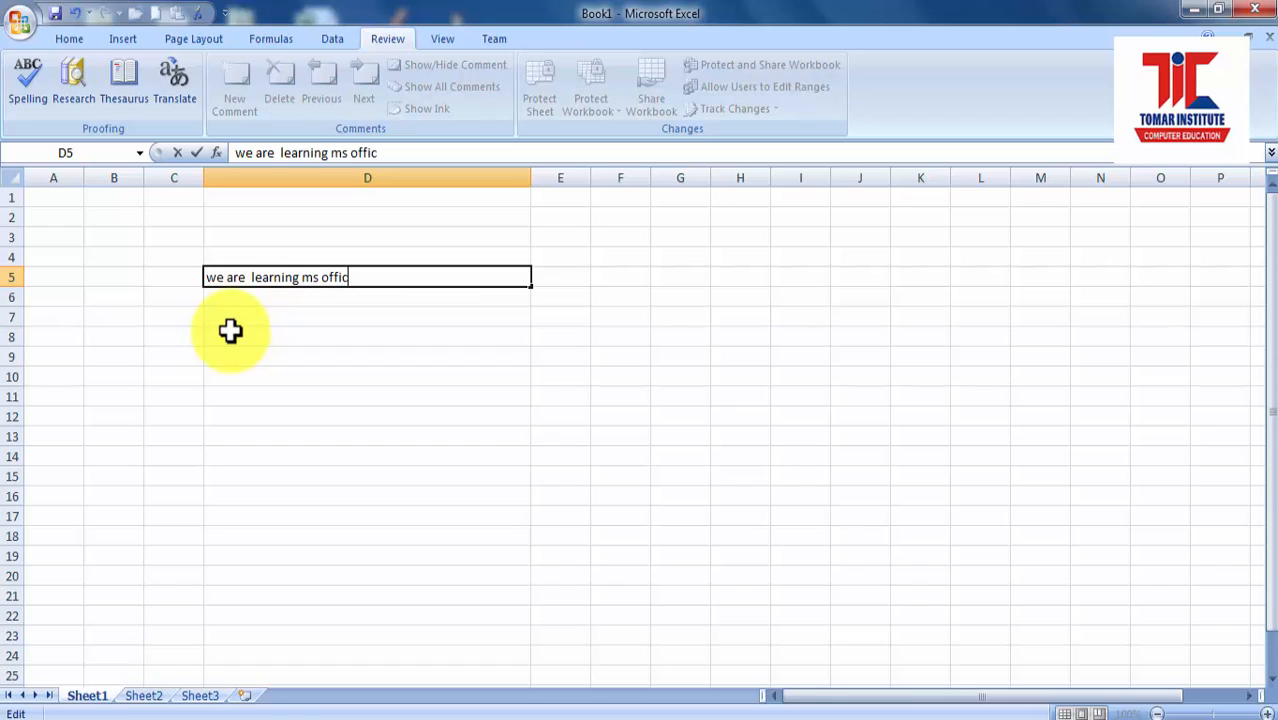
type("e")
left_click(316, 298)
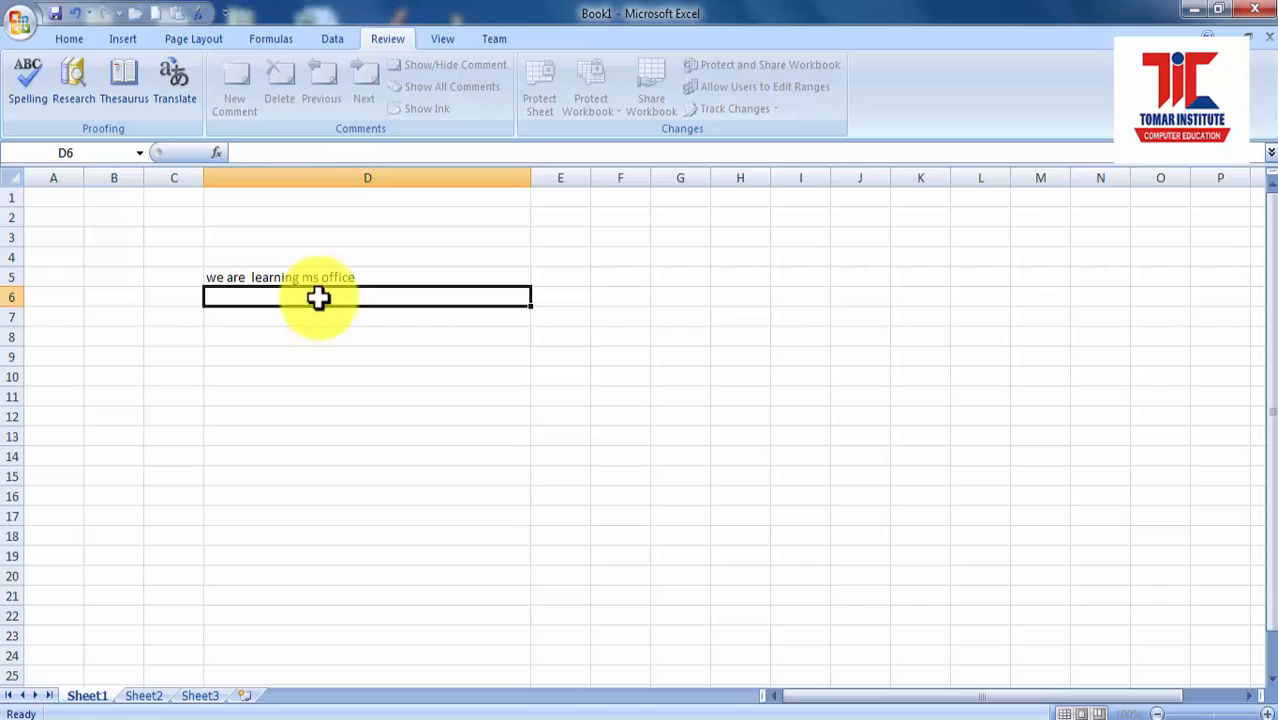
Step: Enter "we are learning ms excel" in cell D6
type("we")
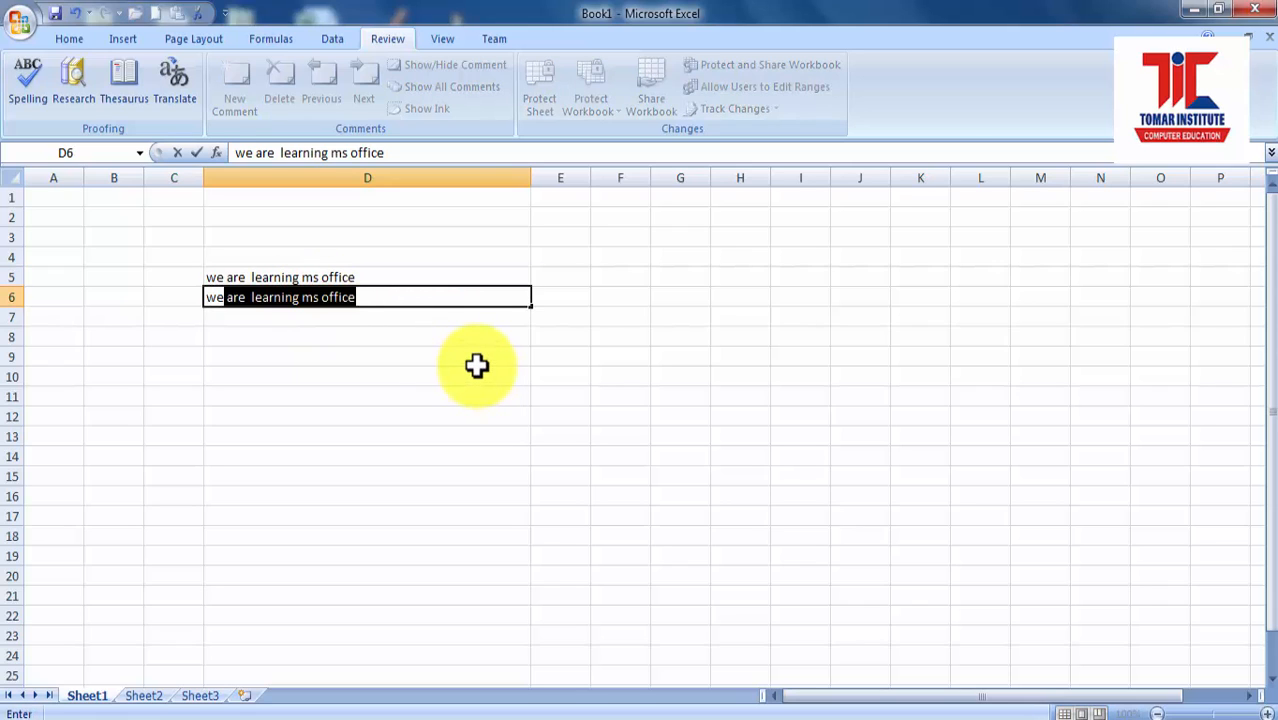
type(" are learning")
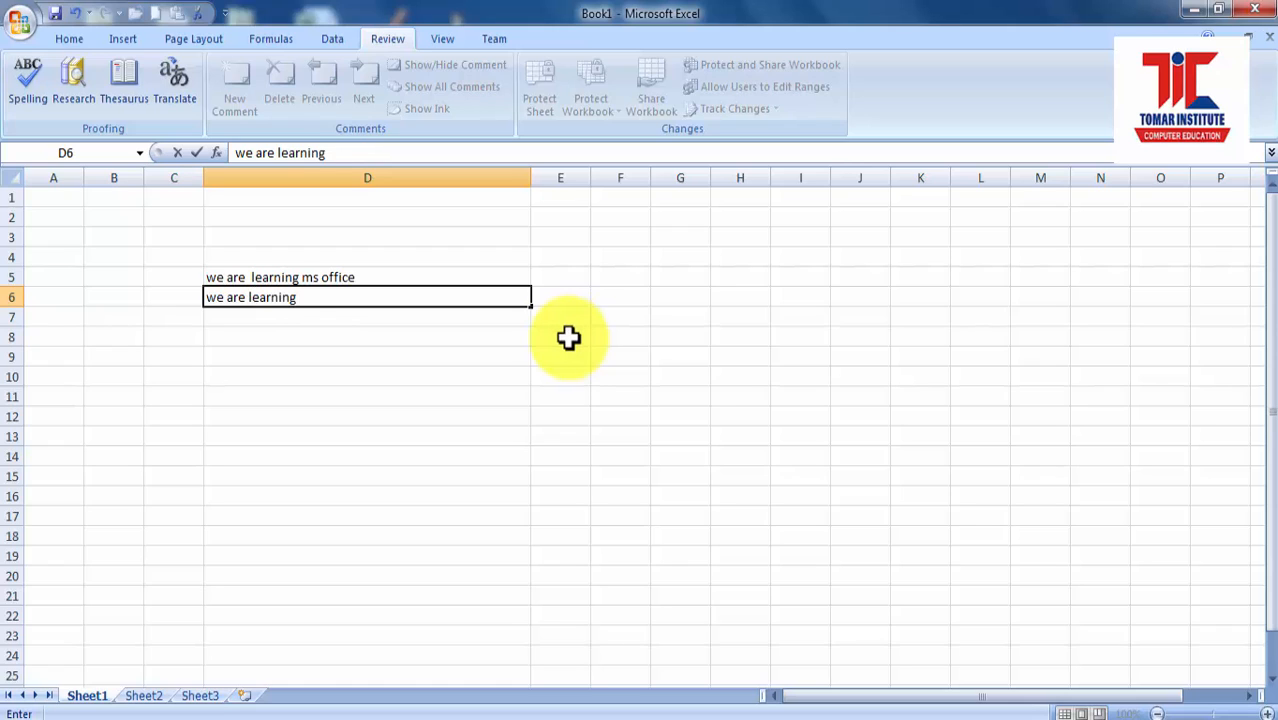
type("excel")
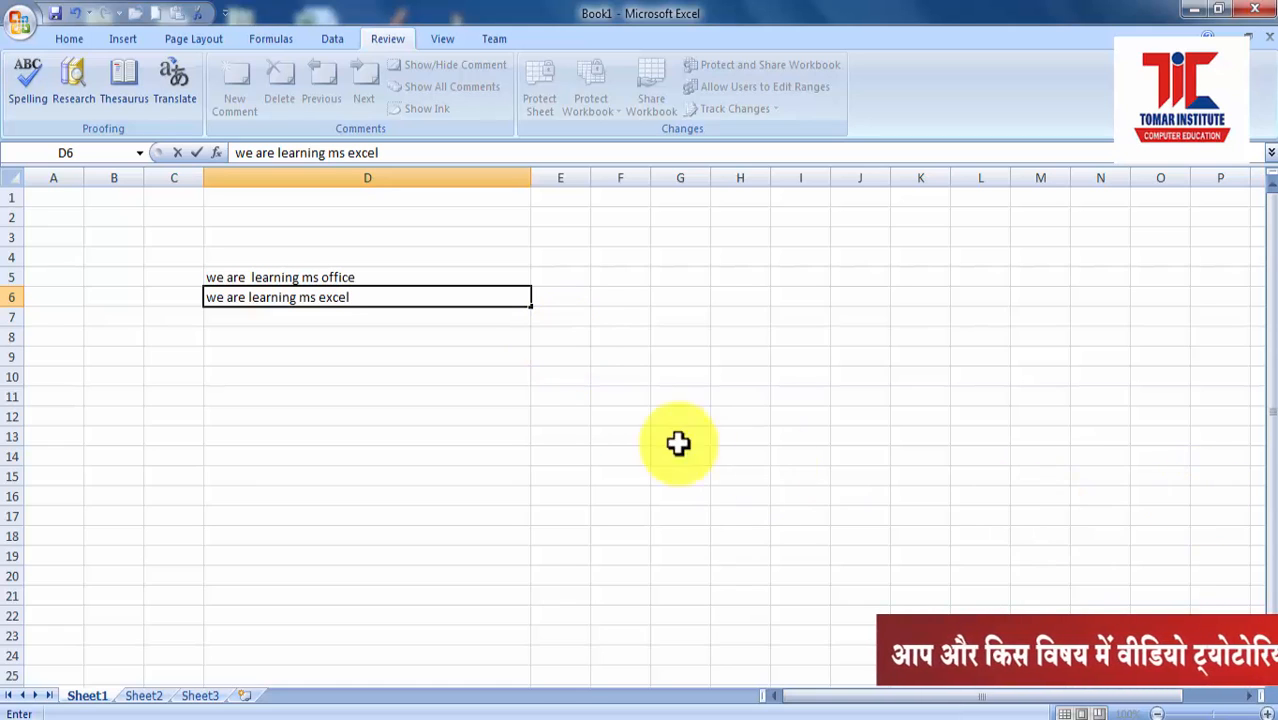
left_click(291, 319)
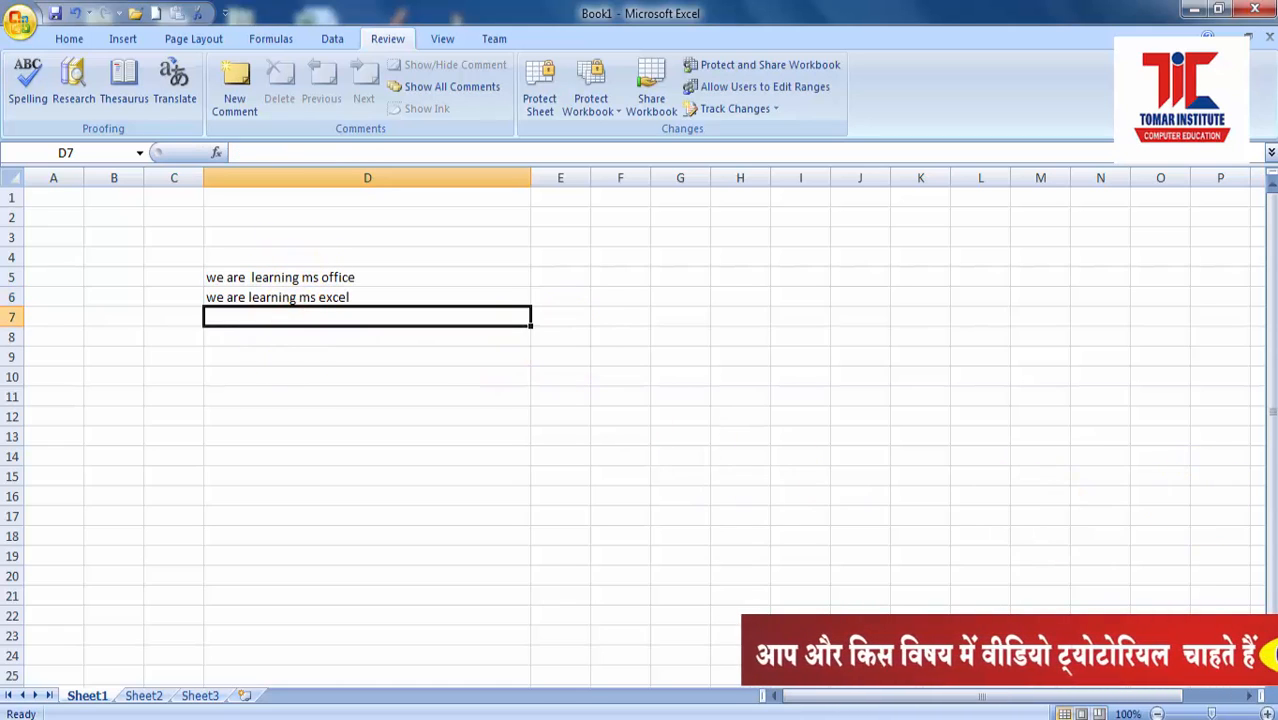
Step: Enter "what is worksheet" in cell D7
type("we a")
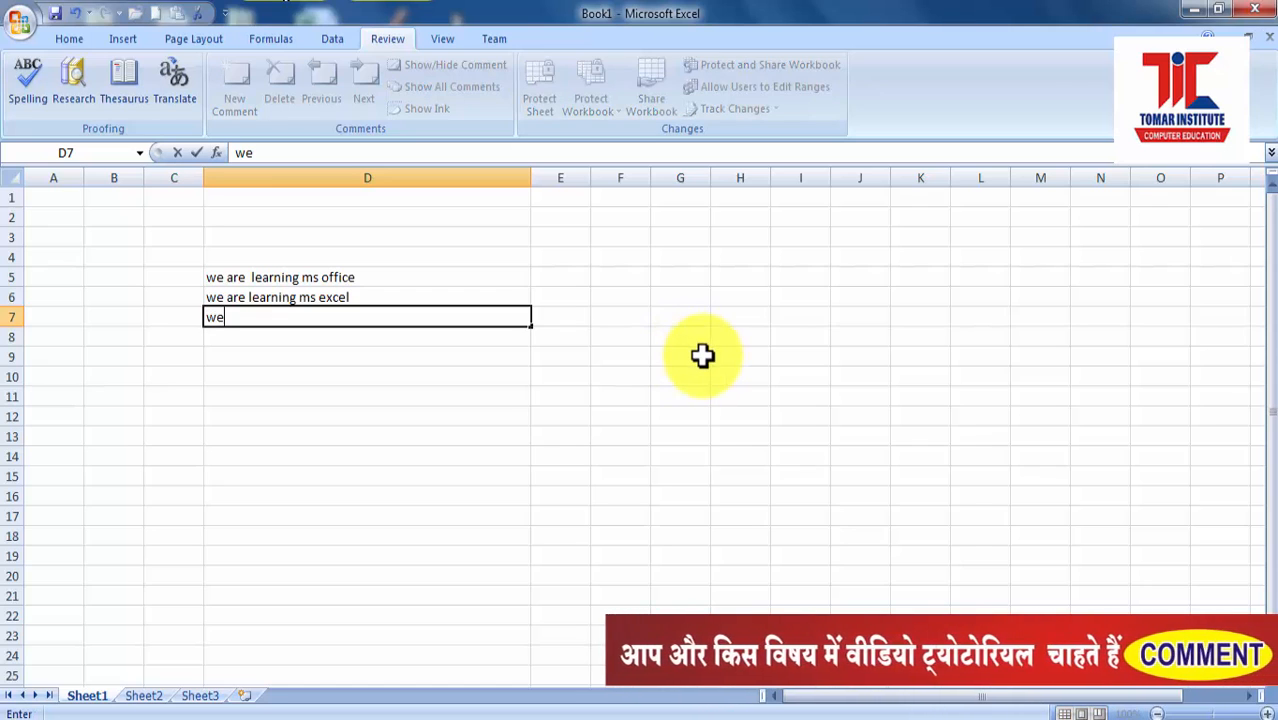
key("BackSpace")
key("BackSpace")
key("BackSpace")
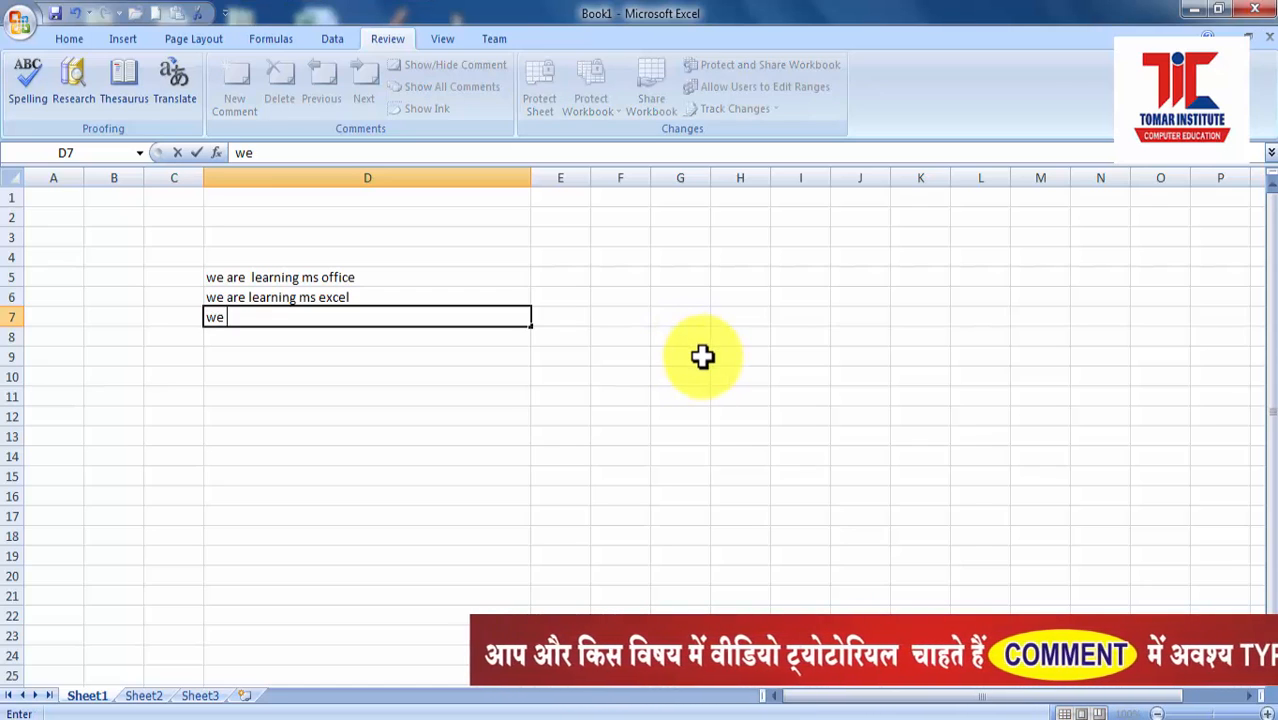
type("ha")
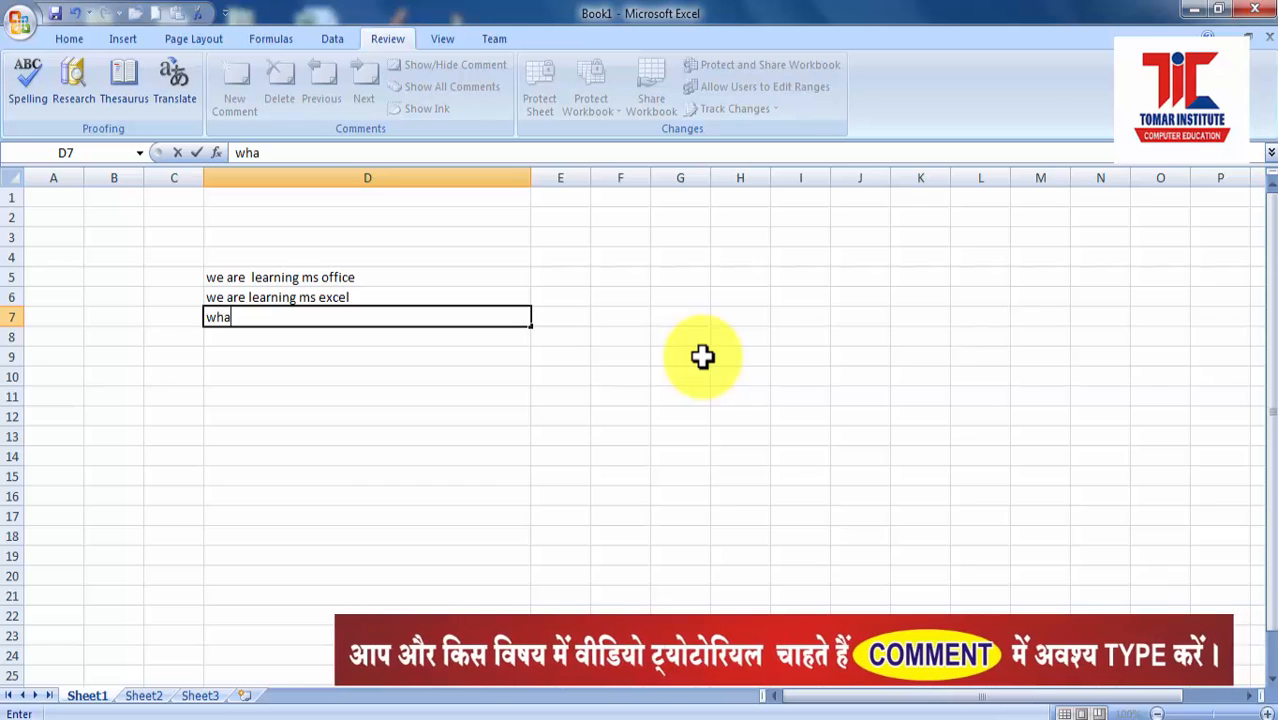
type("t")
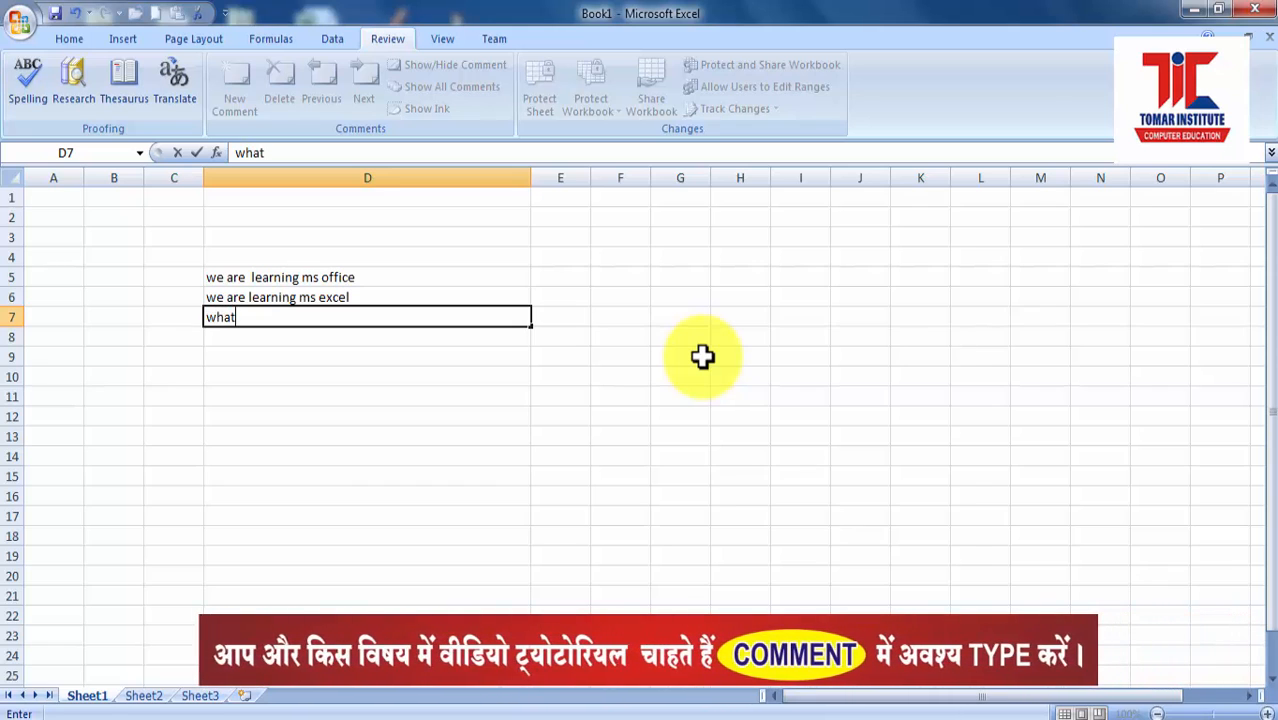
type(" is ")
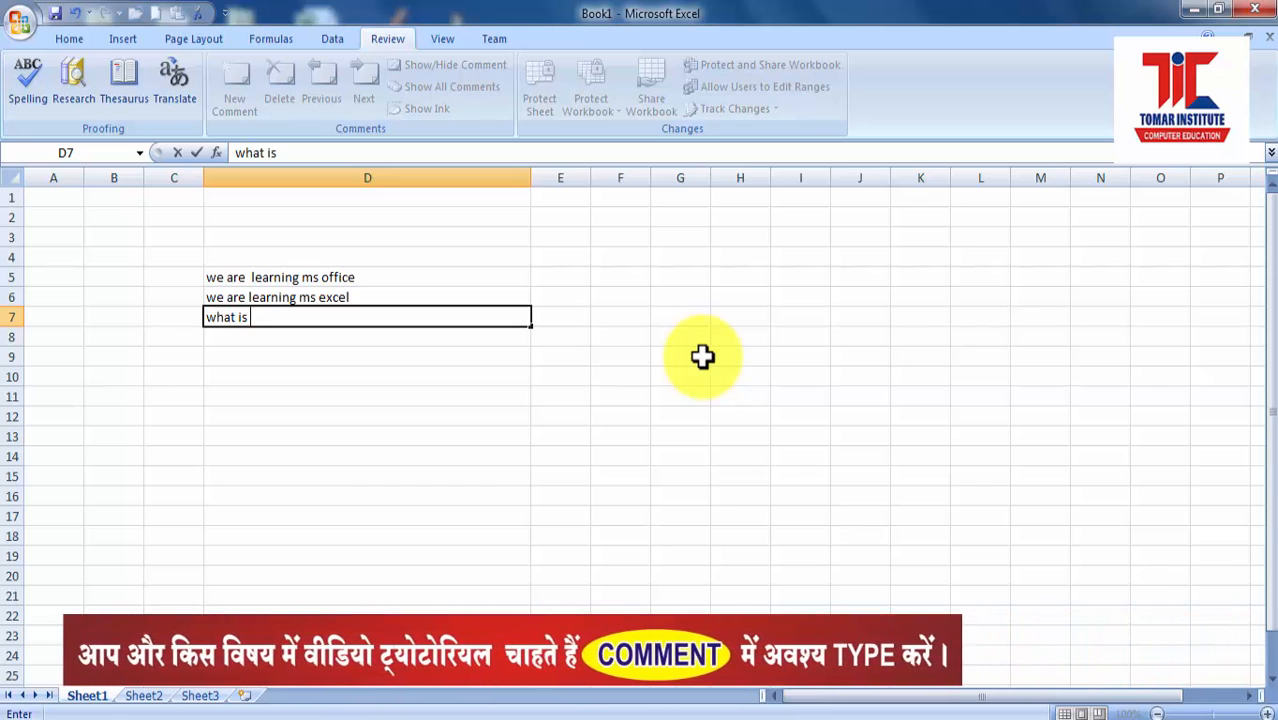
type("worksh")
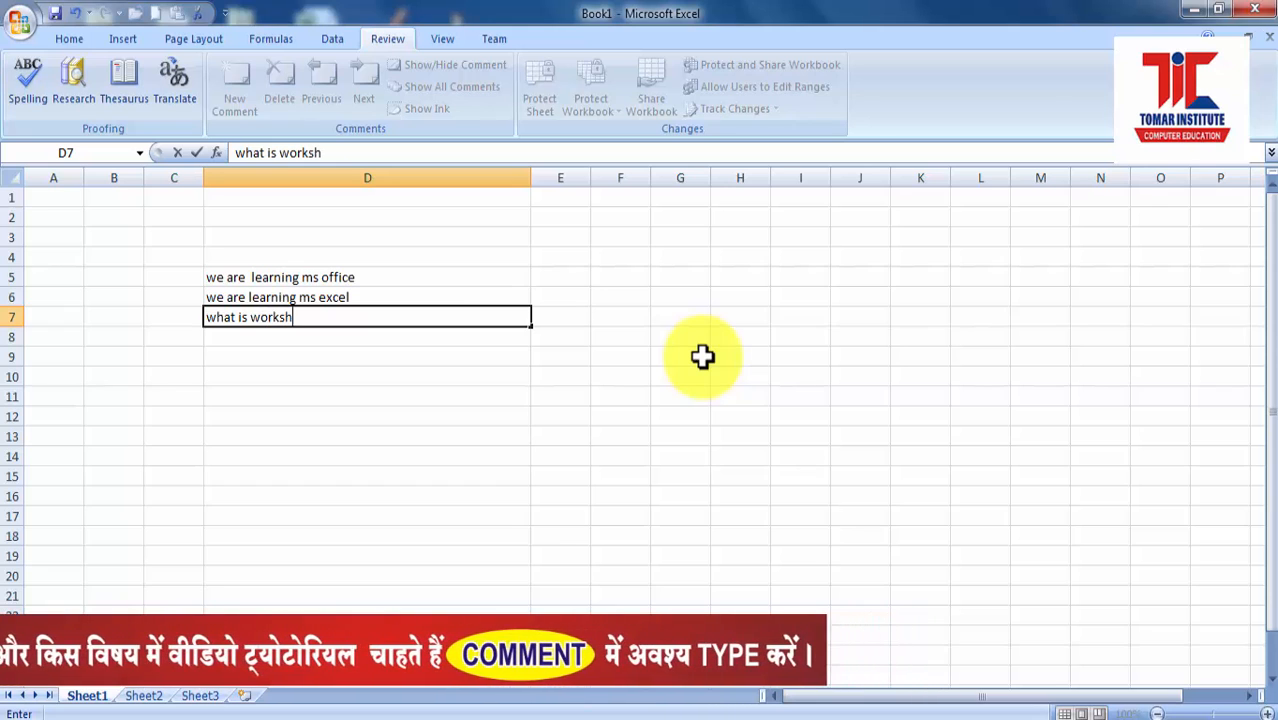
type("eet")
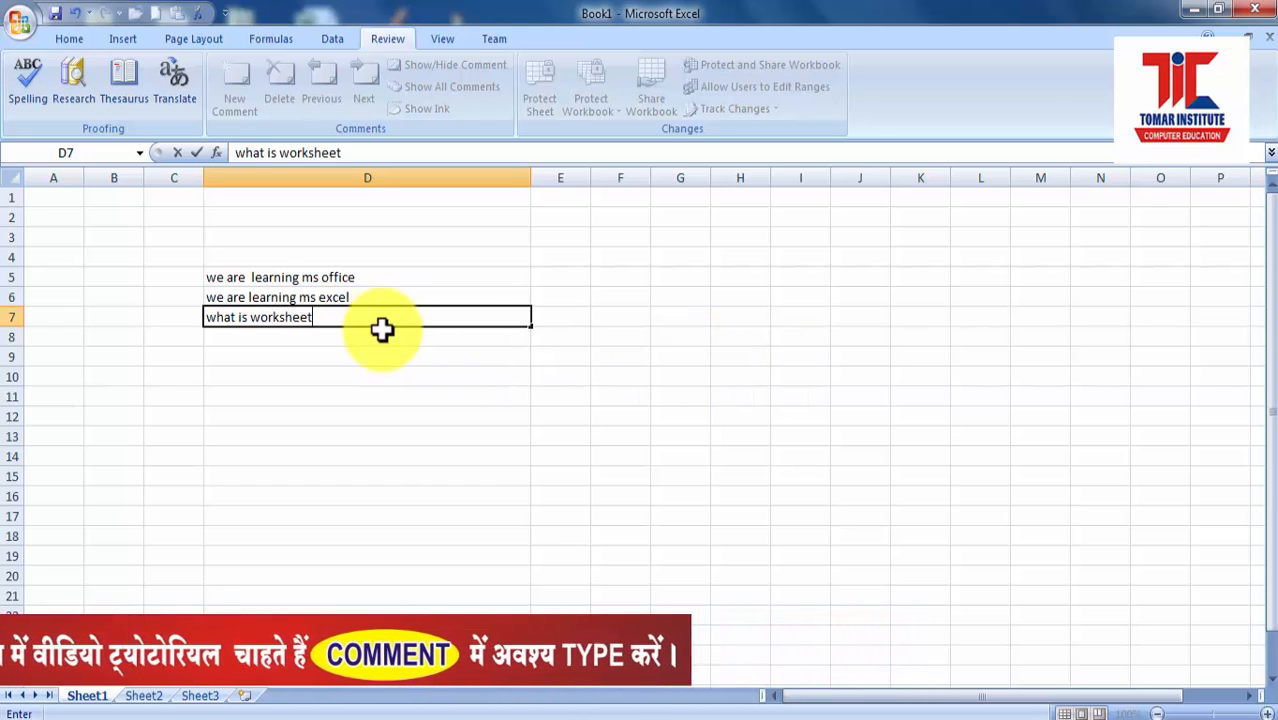
left_click(378, 333)
Step: Enter "my name is" followed by the person's first name in cell D8
type("y name ")
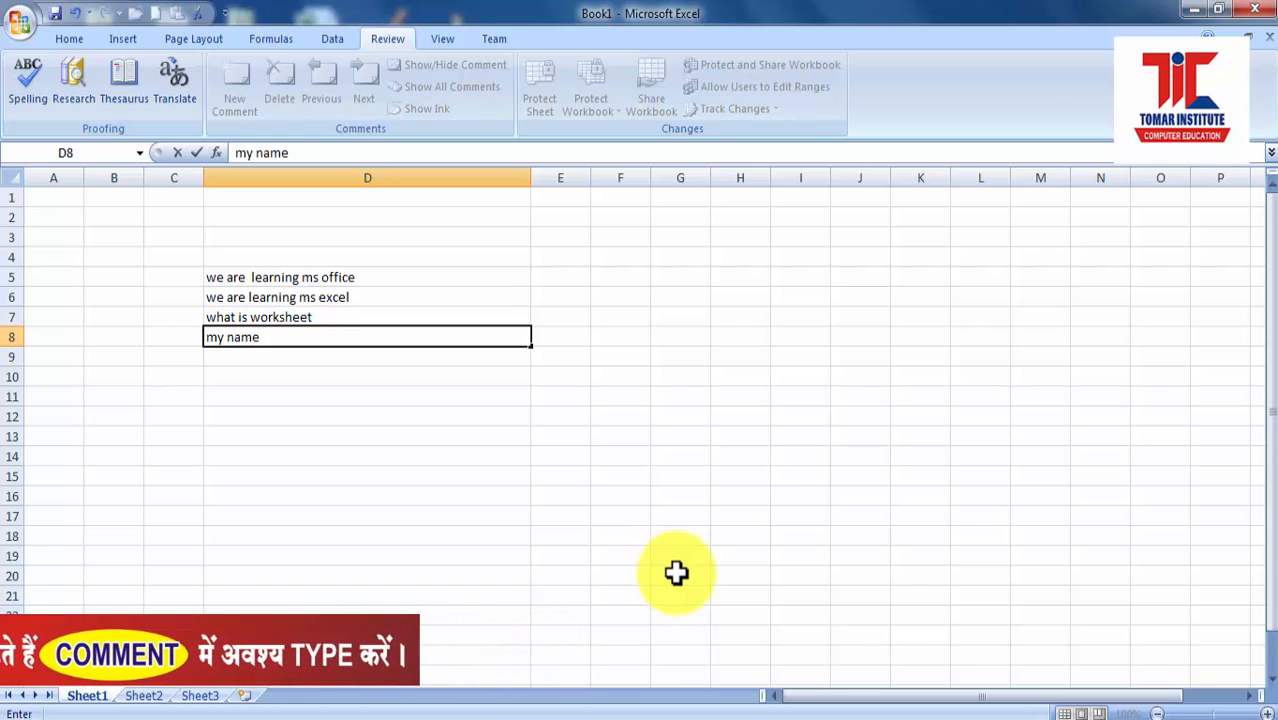
type("is vivek")
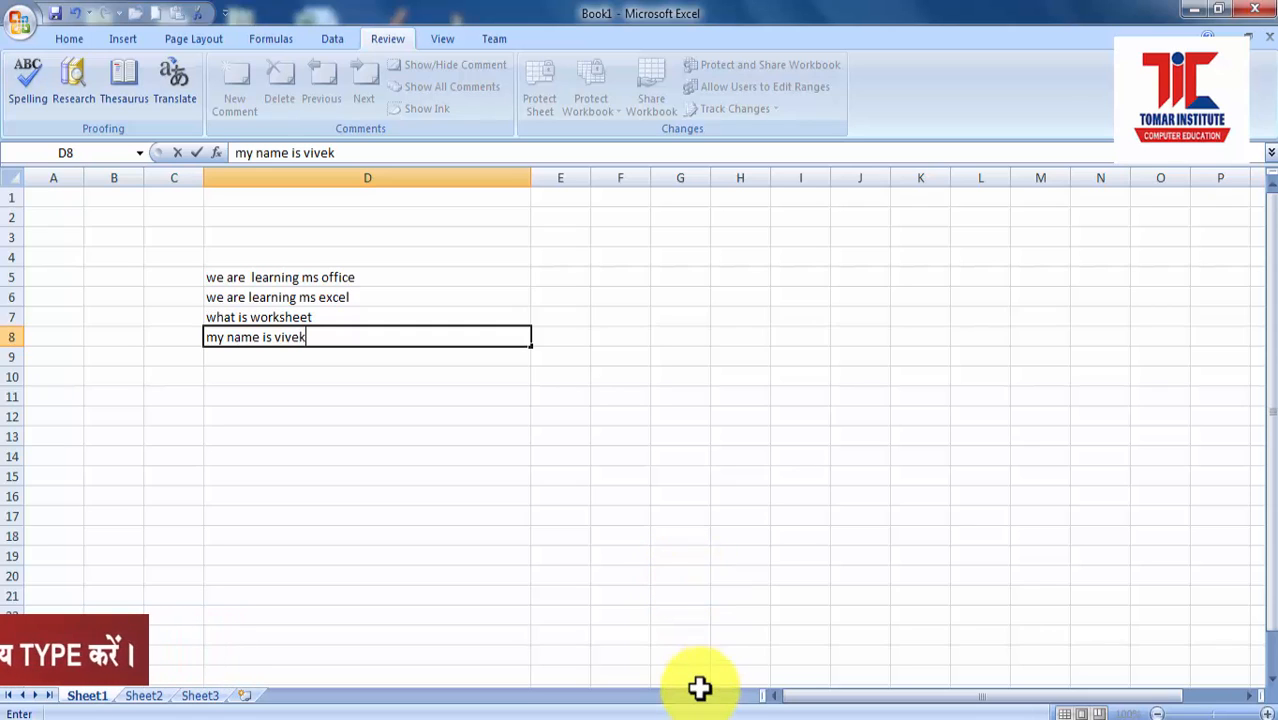
left_click(270, 370)
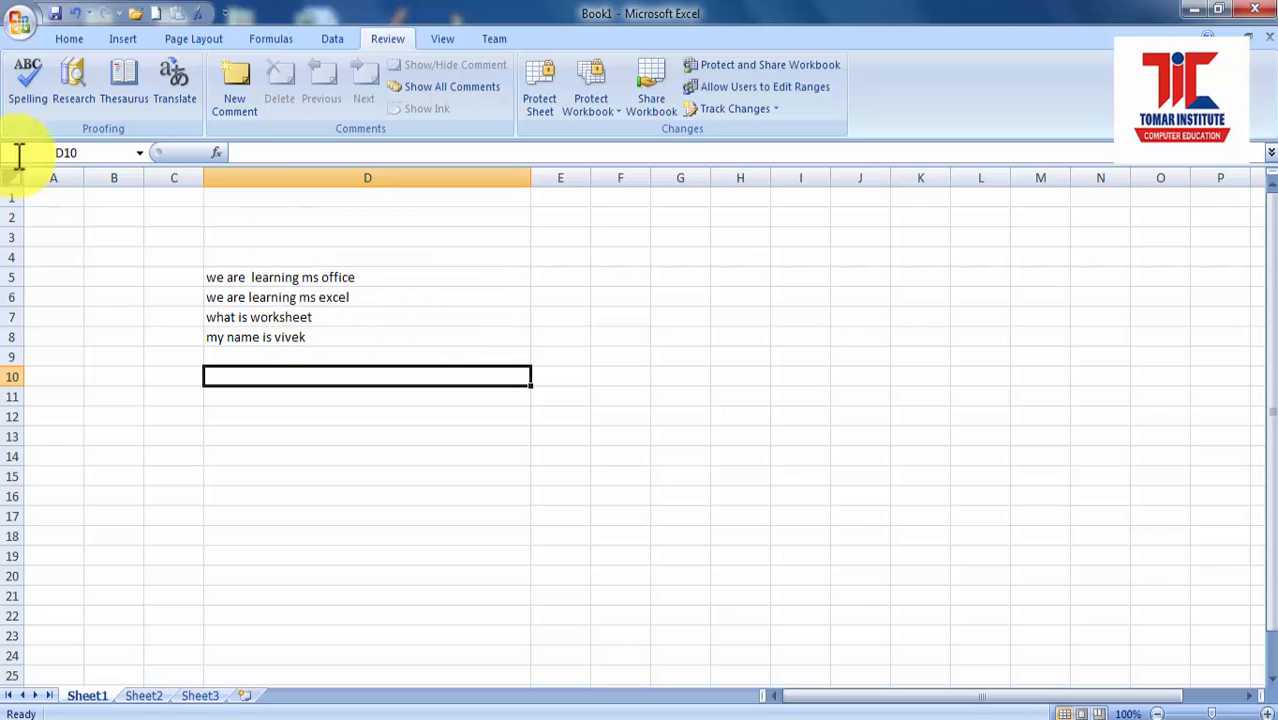
Step: Run a spelling check on the sheet, continue it from the beginning, and reposition the Spelling dialog over the sheet
left_click(37, 106)
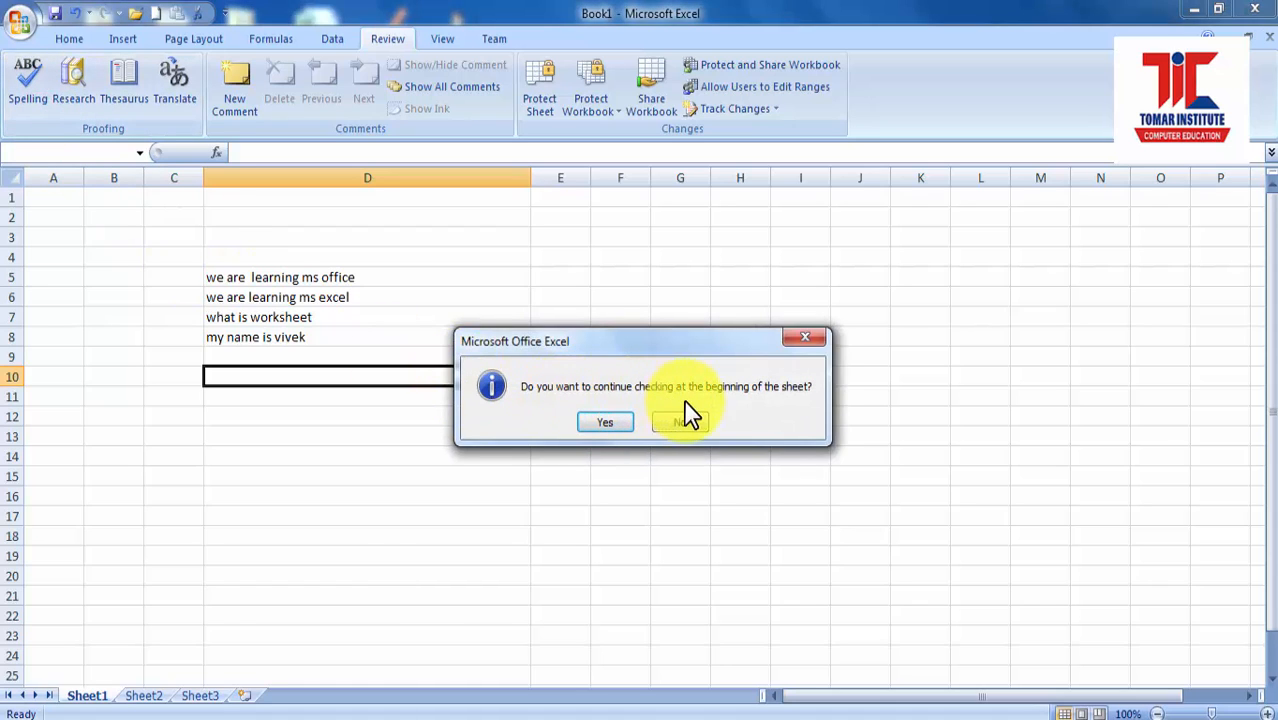
left_click(602, 424)
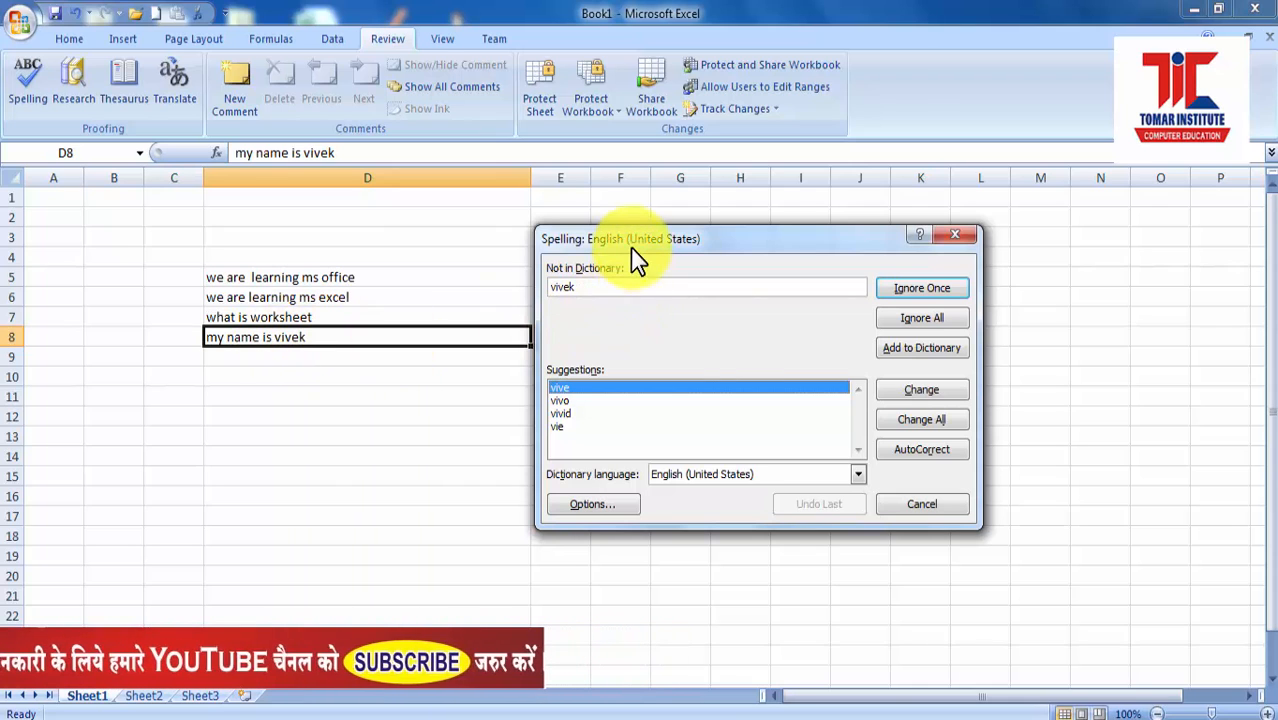
left_click_drag(633, 257, 500, 283)
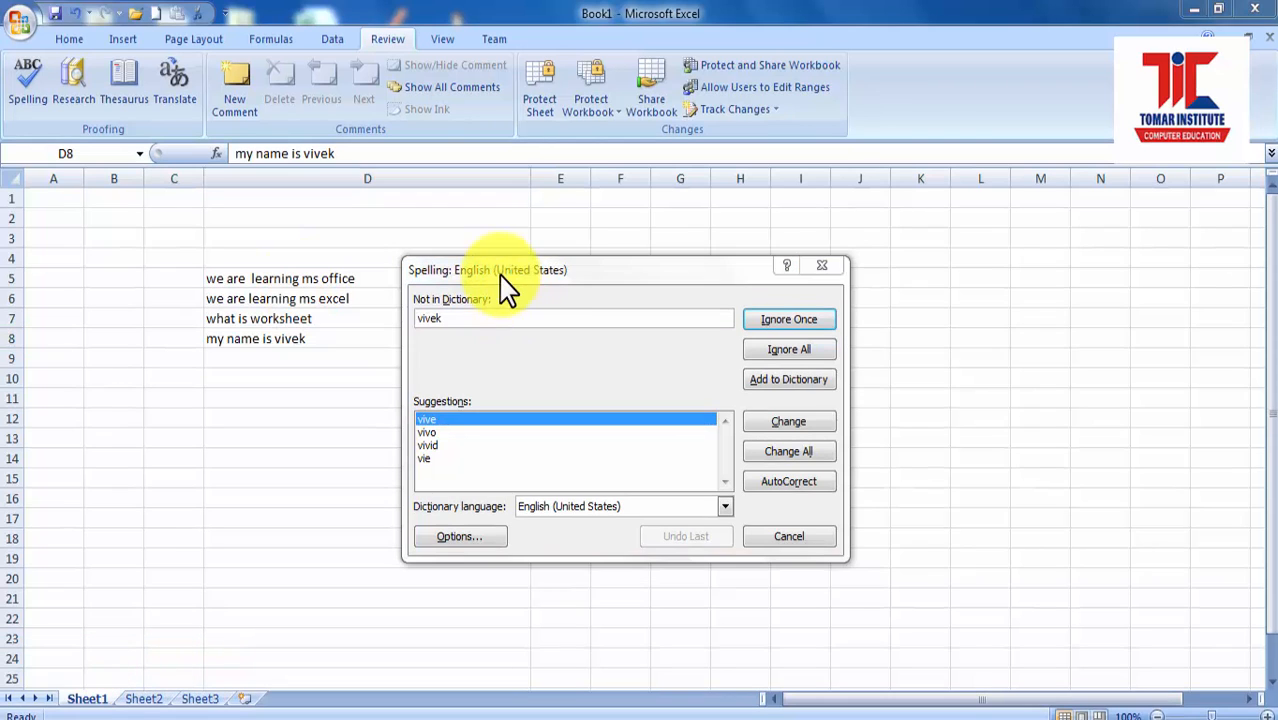
Step: Cancel the spelling check, then misspell "learning" as "lerning" in D5 and "are" as "aer" in D6
mouse_move(514, 266)
left_mouse_down()
mouse_move(494, 258)
mouse_move(510, 255)
left_mouse_up()
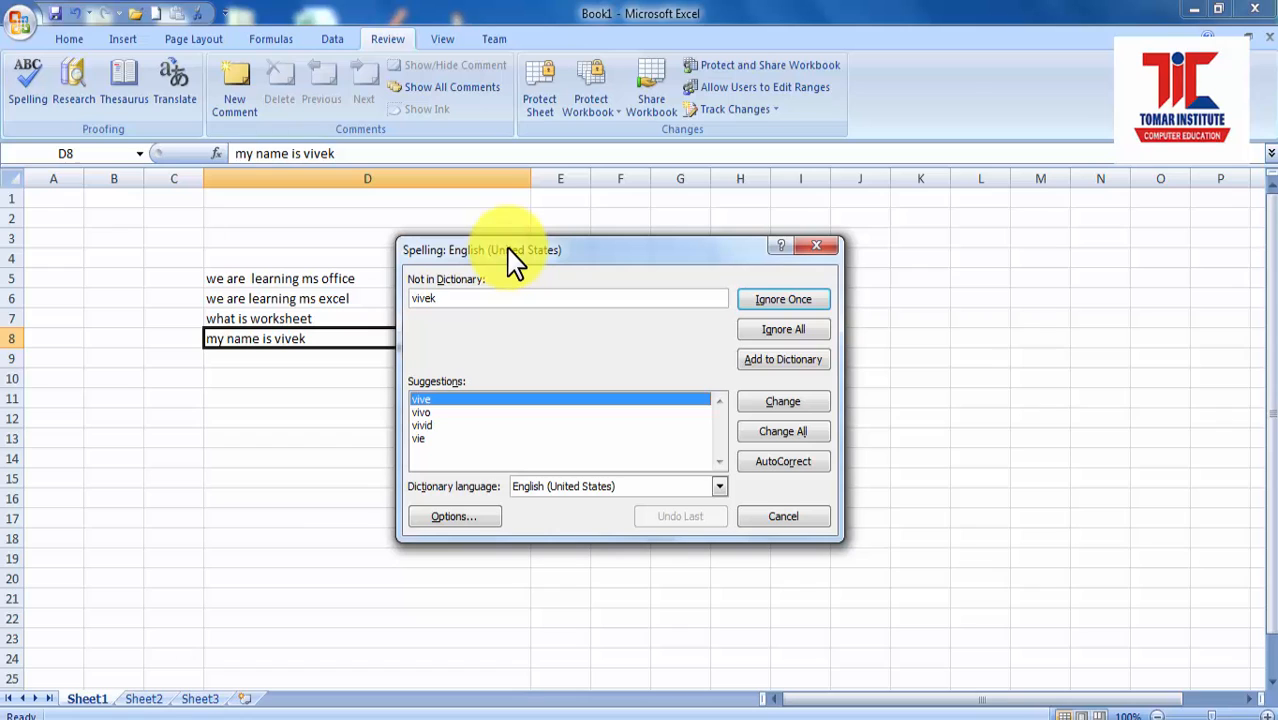
left_click(770, 517)
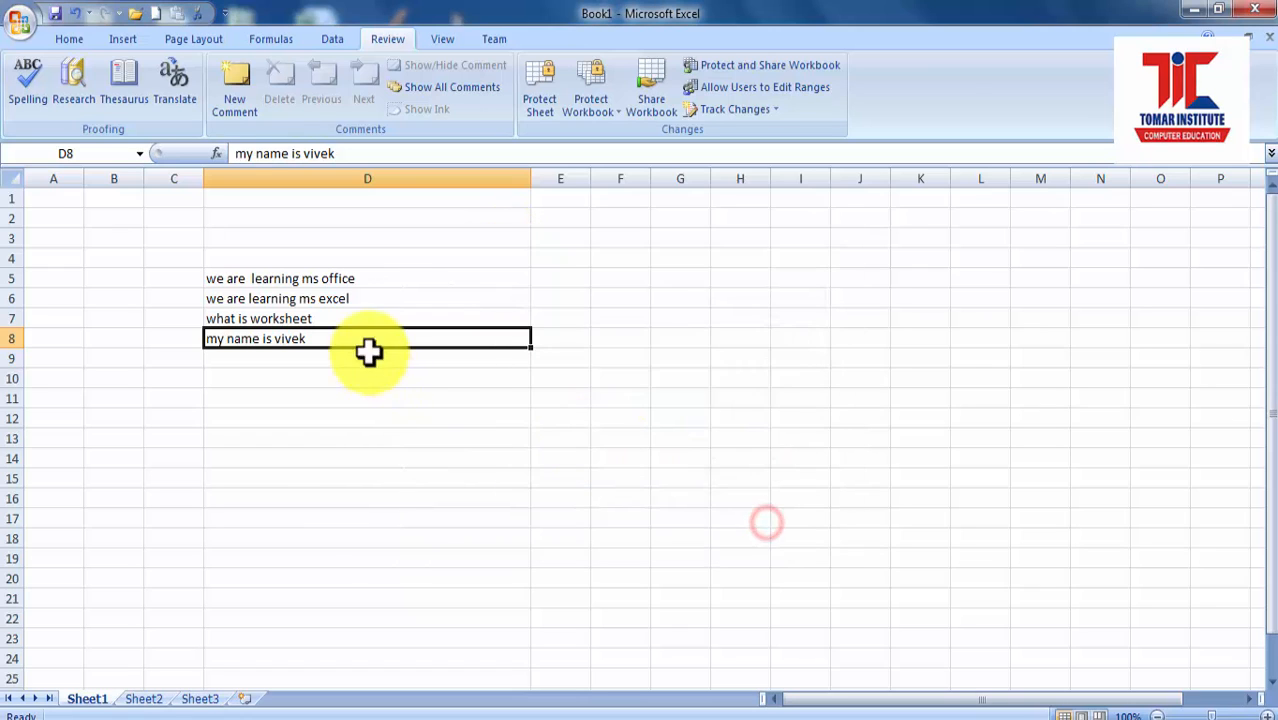
double_click(271, 279)
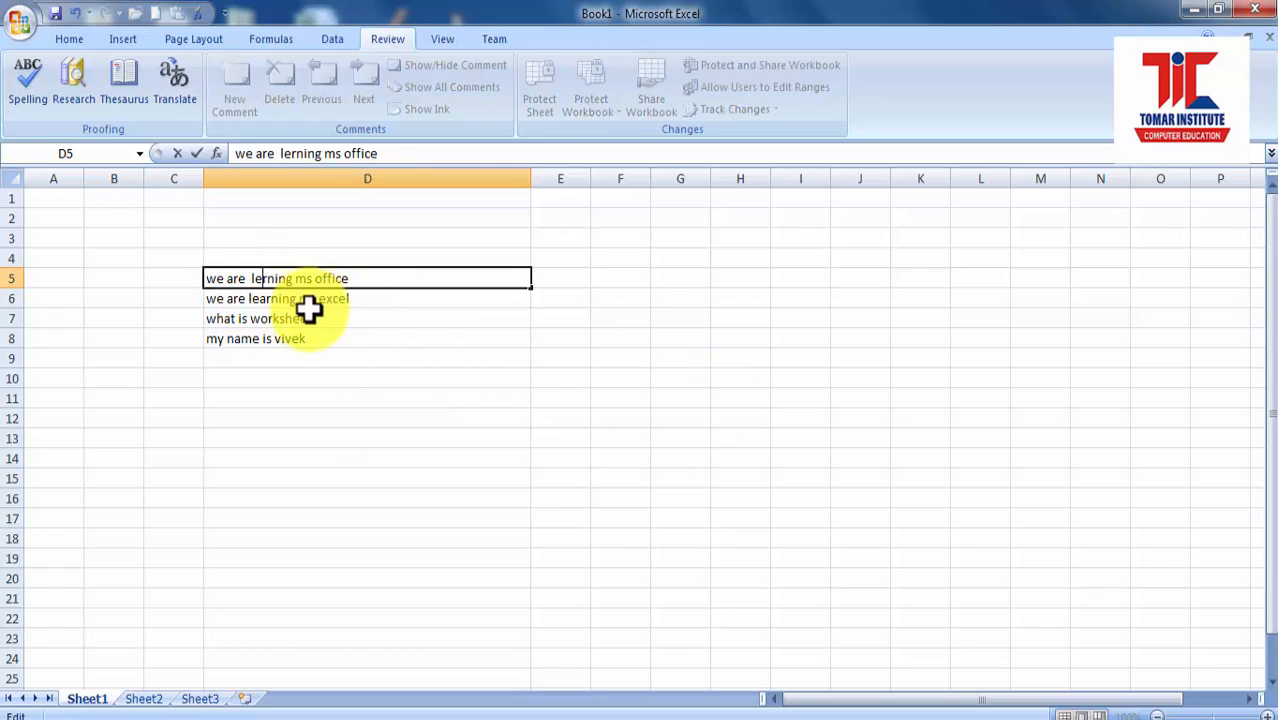
left_click(236, 298)
double_click(236, 298)
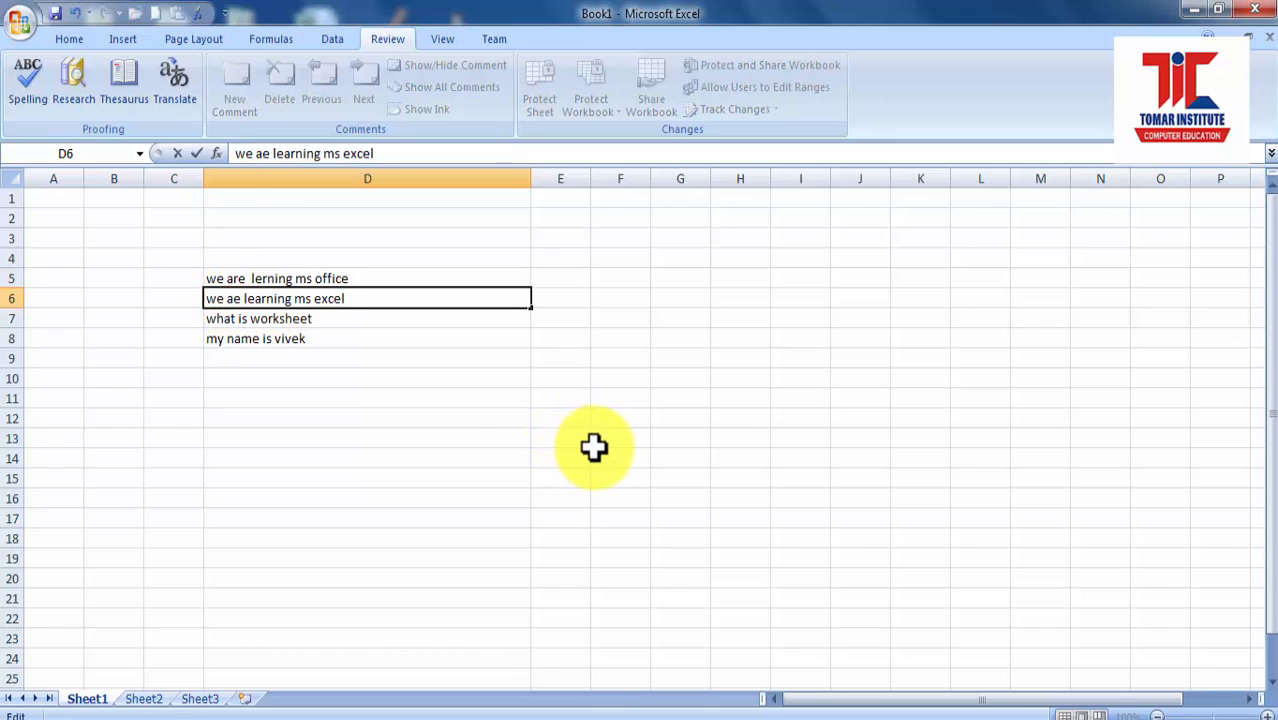
Step: Misspell "worksheet" as "wrksheet" in D7 and "name" as "nae" in D8
double_click(268, 320)
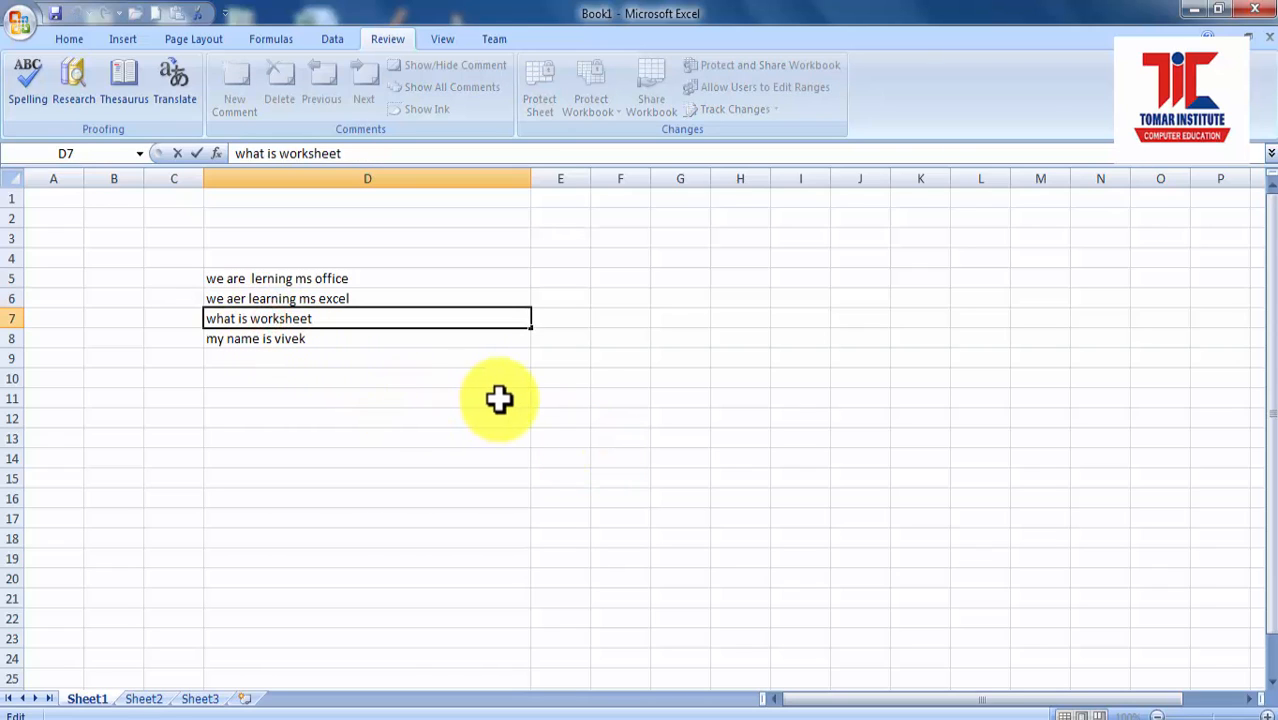
double_click(249, 340)
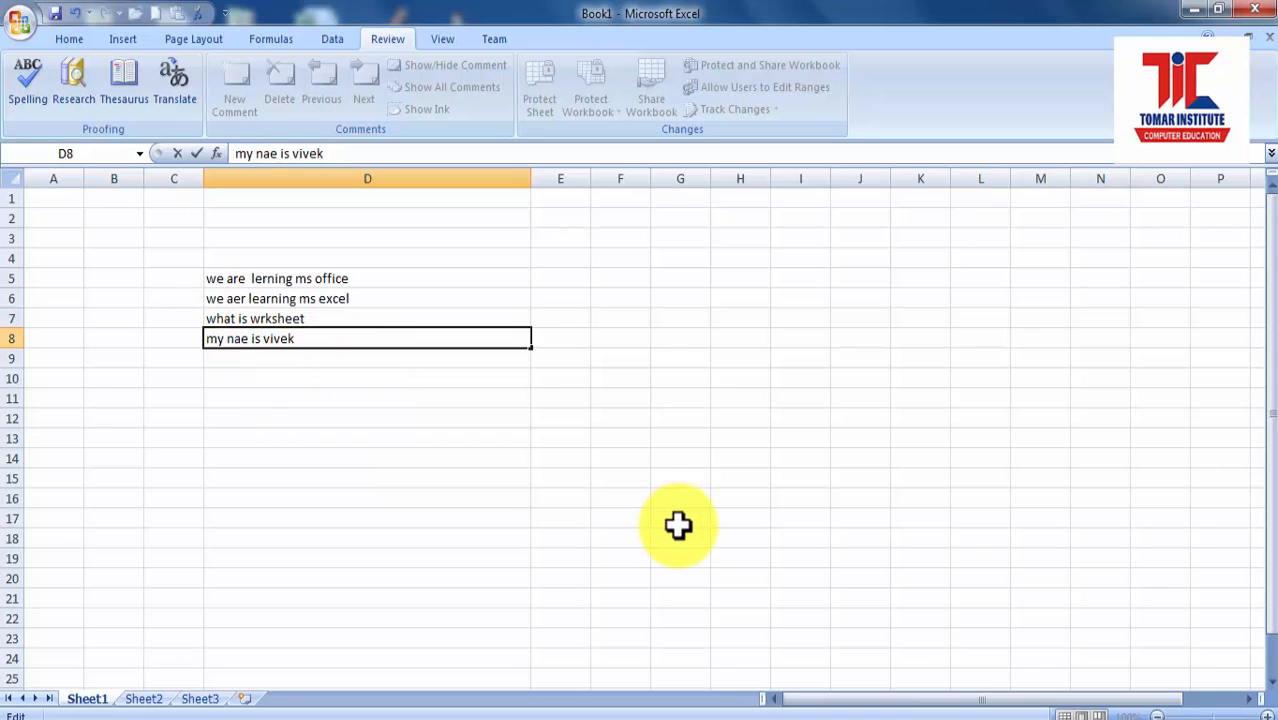
left_click(680, 505)
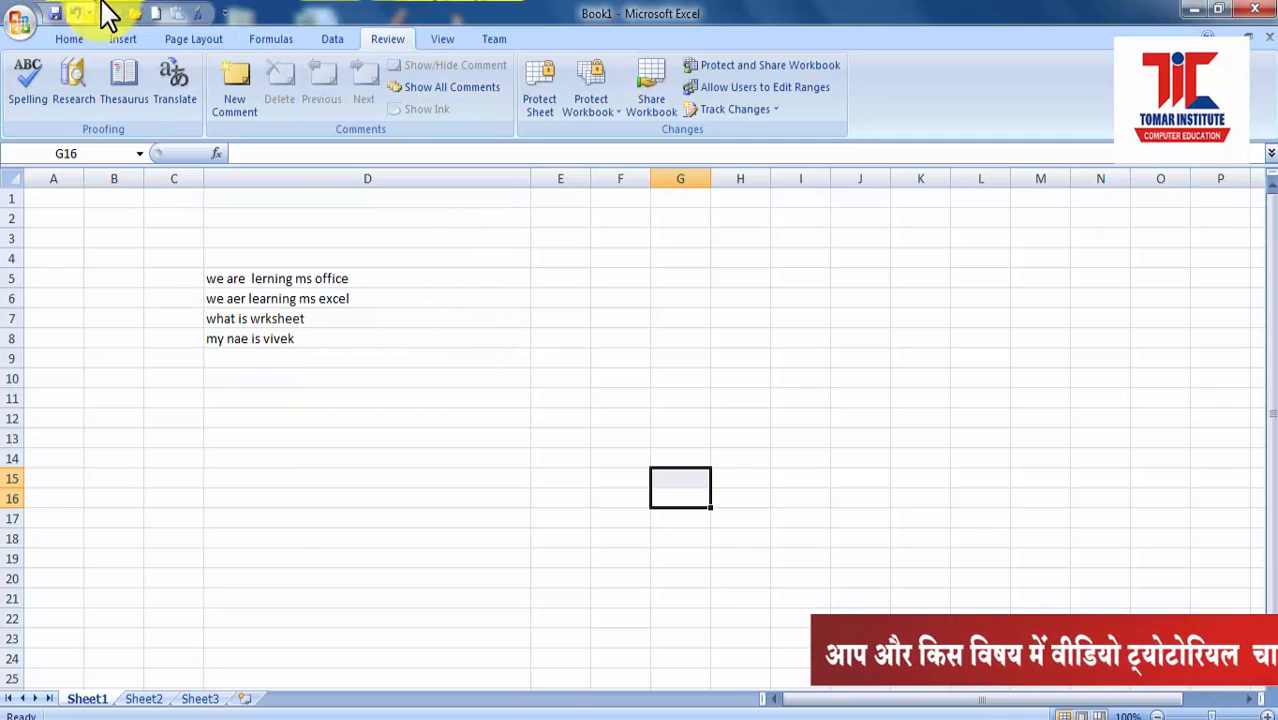
left_click(269, 256)
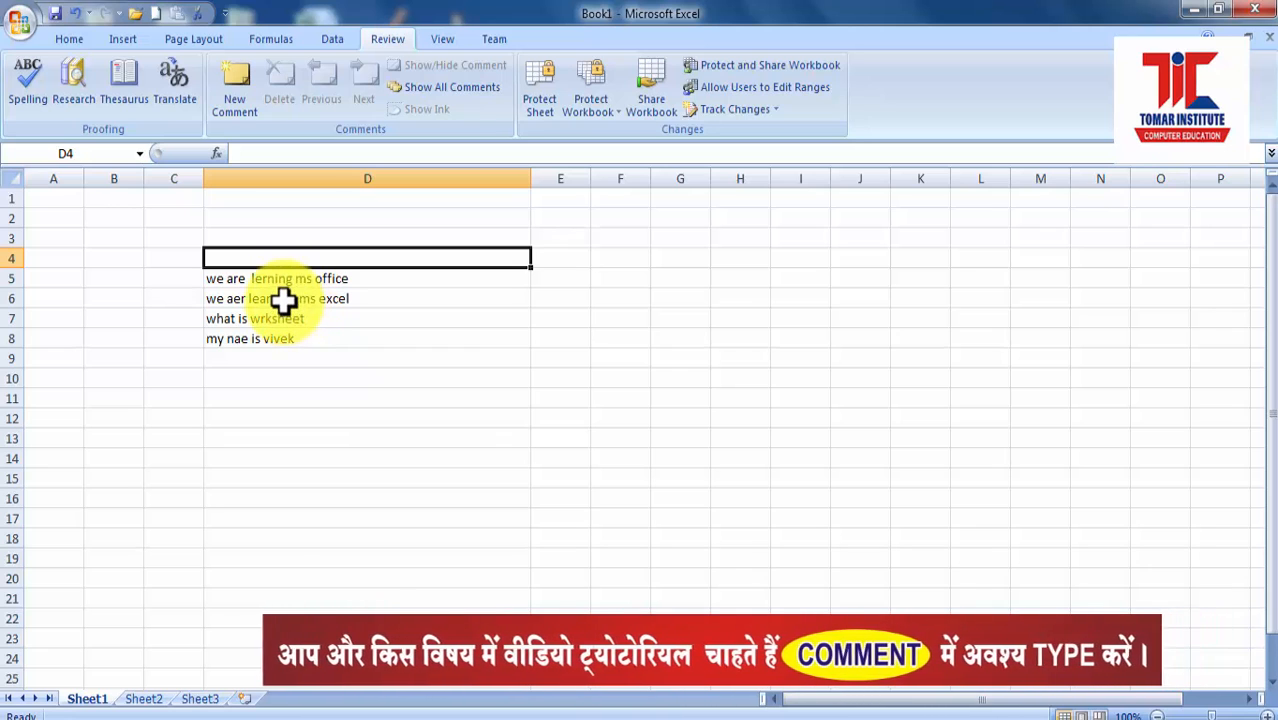
left_click(287, 340)
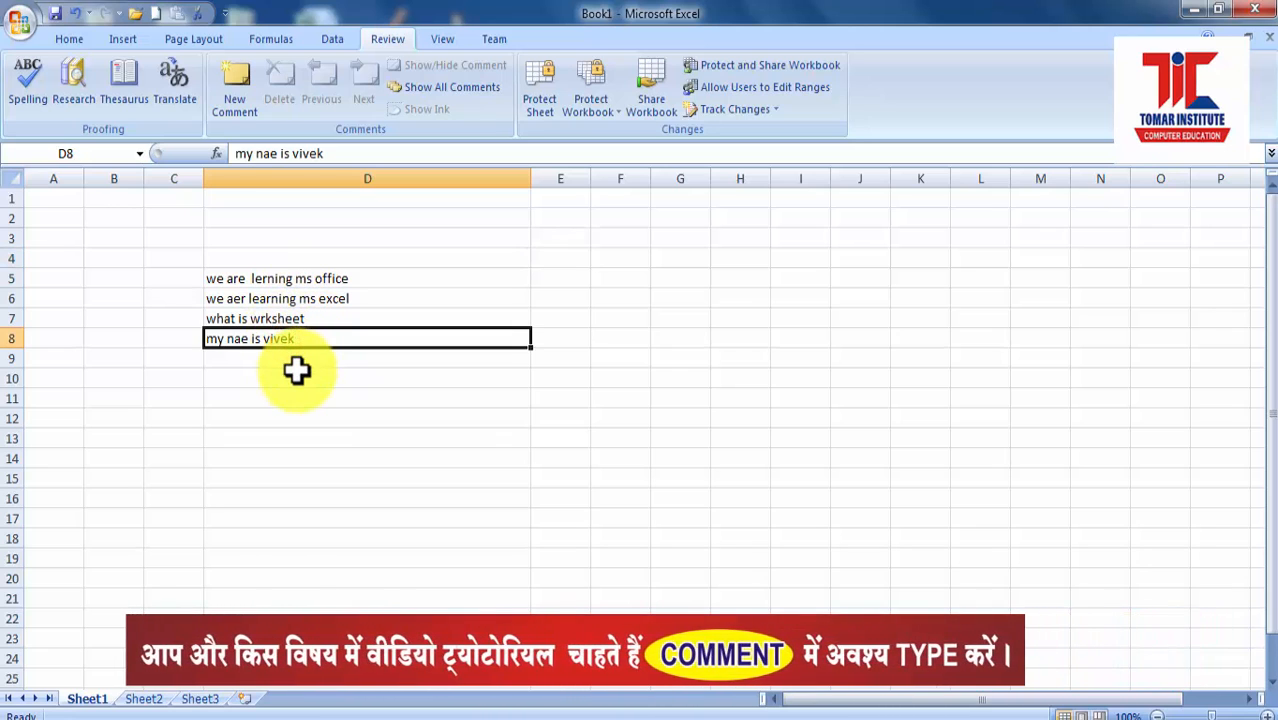
left_click(270, 260)
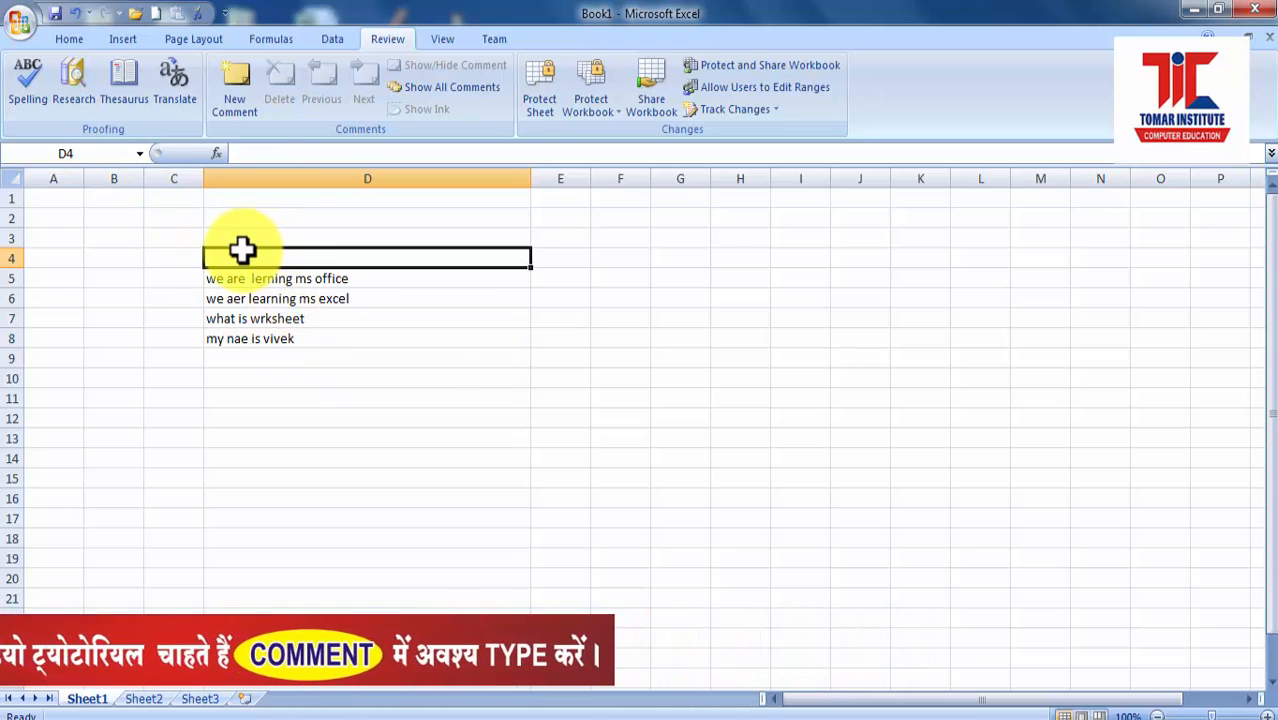
left_click(234, 376)
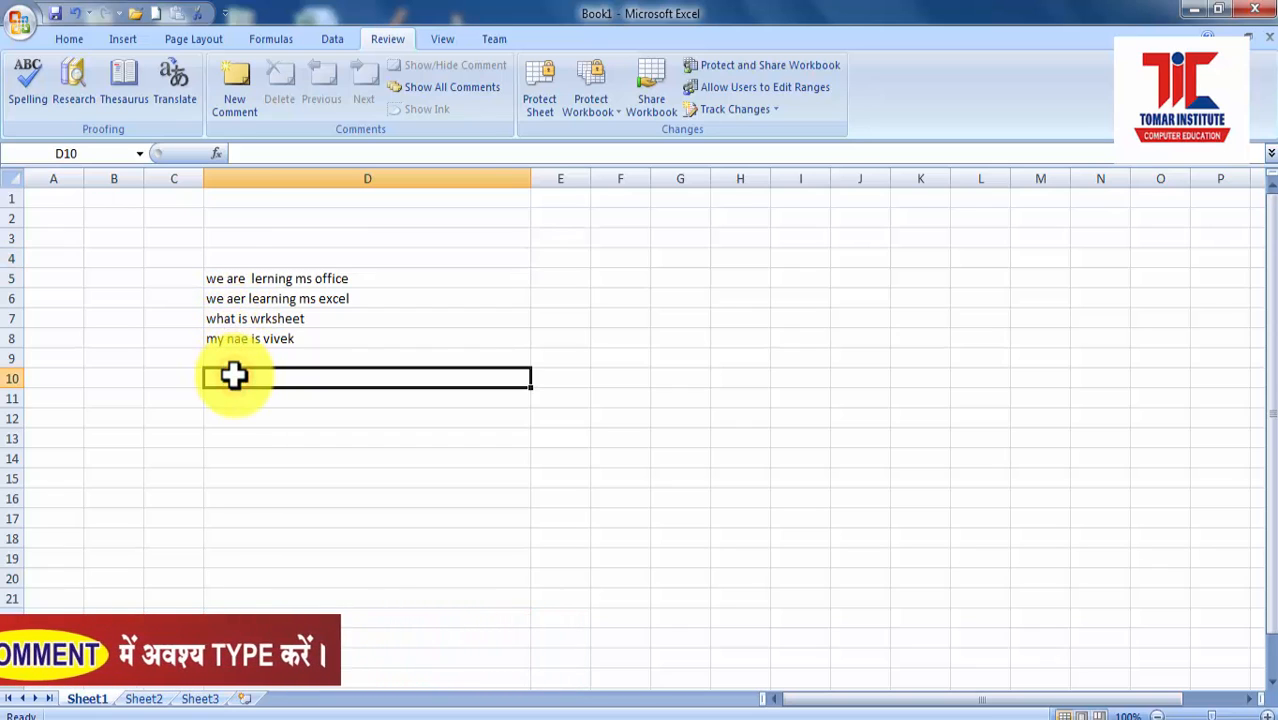
Step: Run a spelling check starting from D4 and change "lerning" to the suggested "learning" in D5
left_click(259, 258)
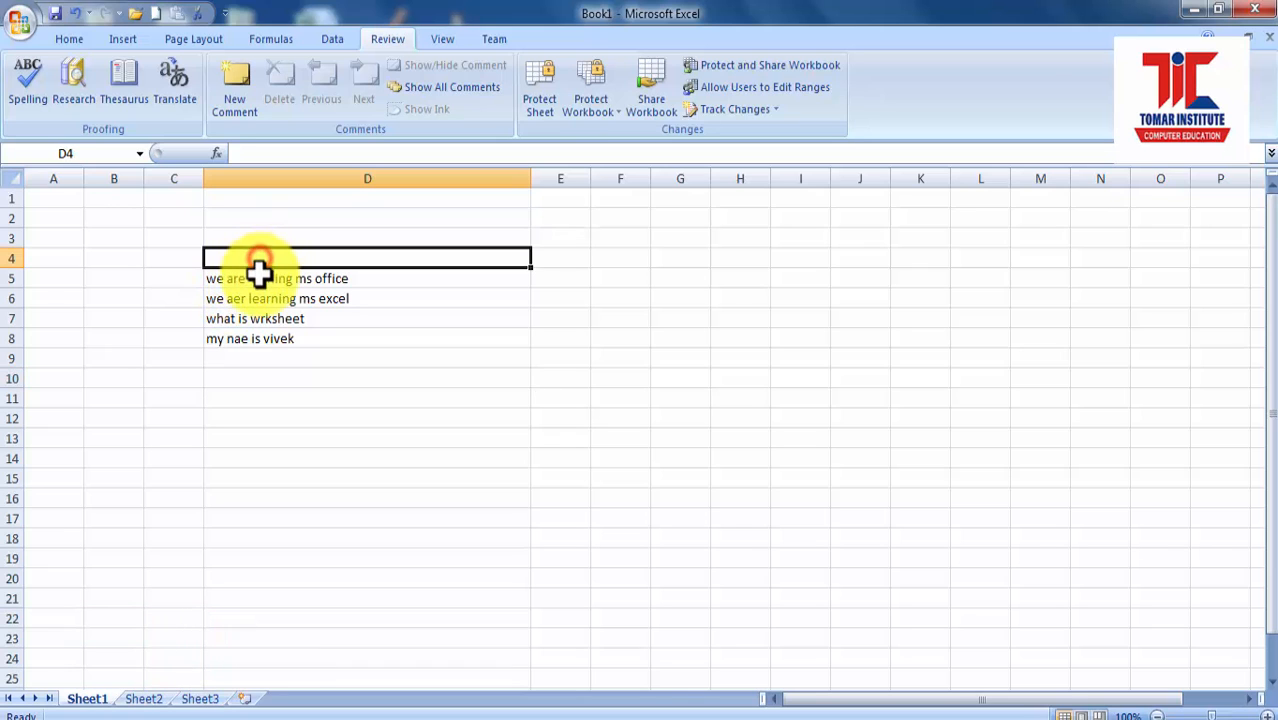
left_click(33, 112)
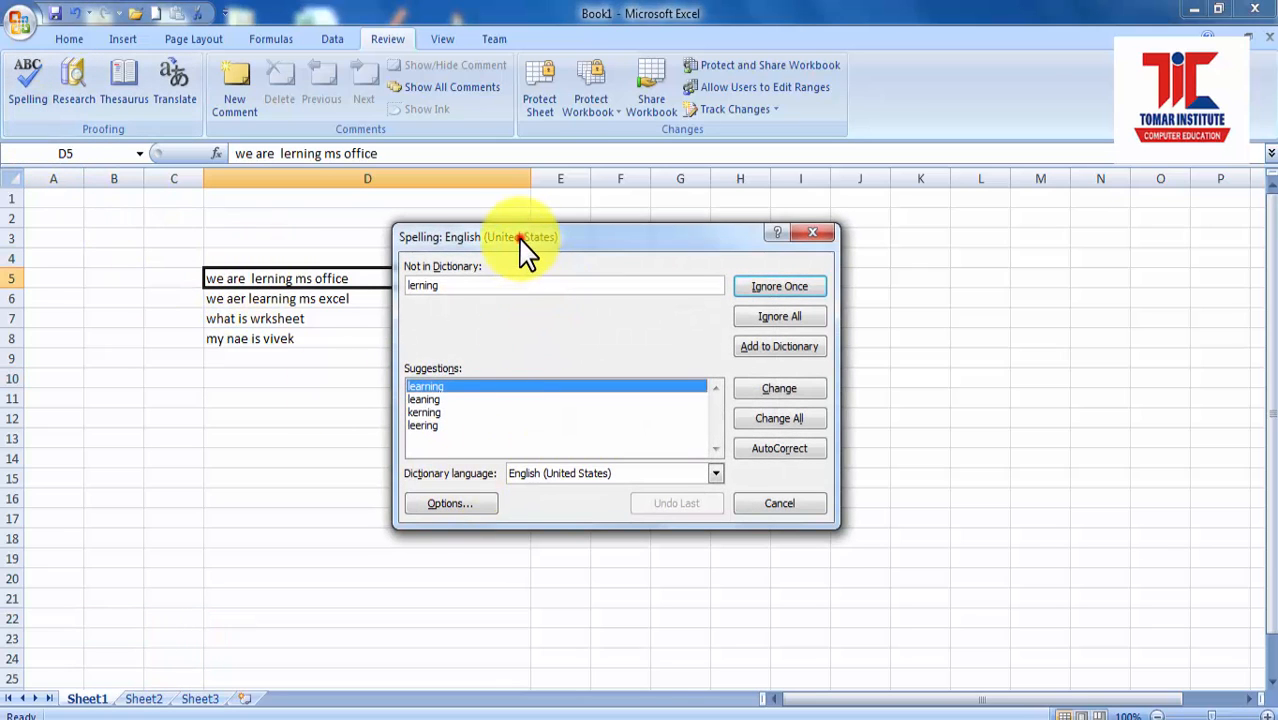
left_click_drag(520, 237, 522, 261)
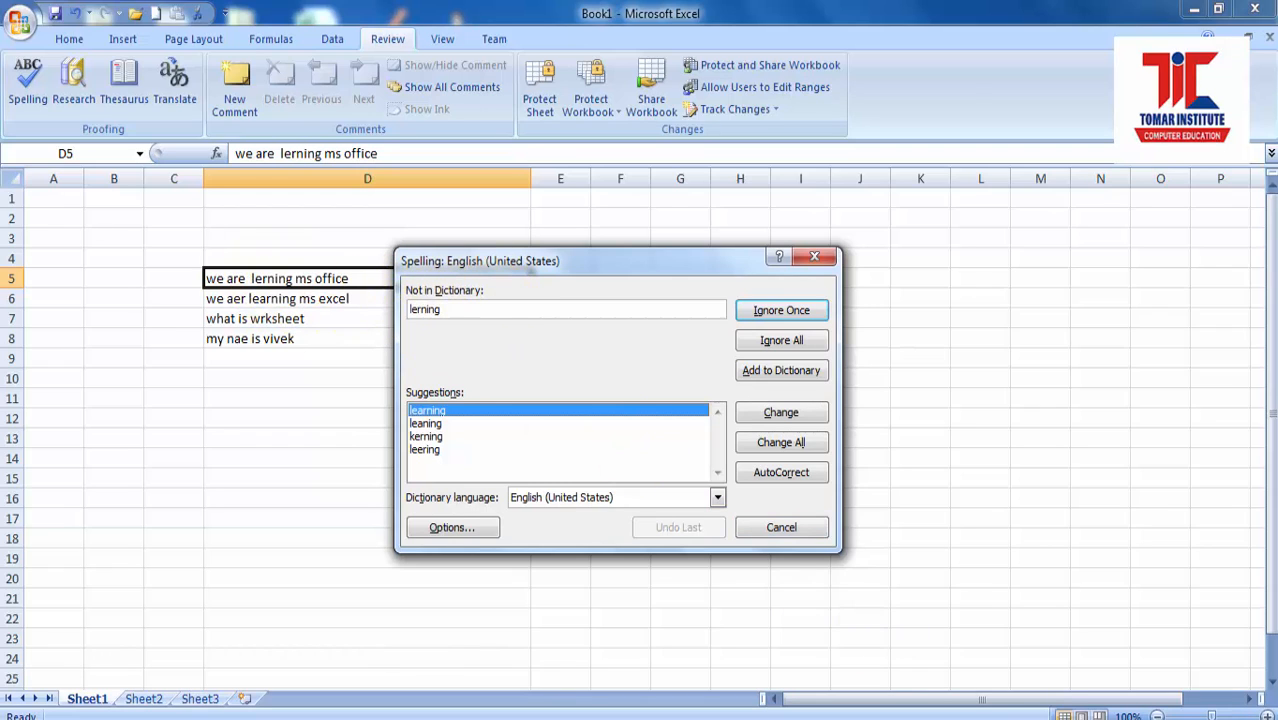
left_click(426, 411)
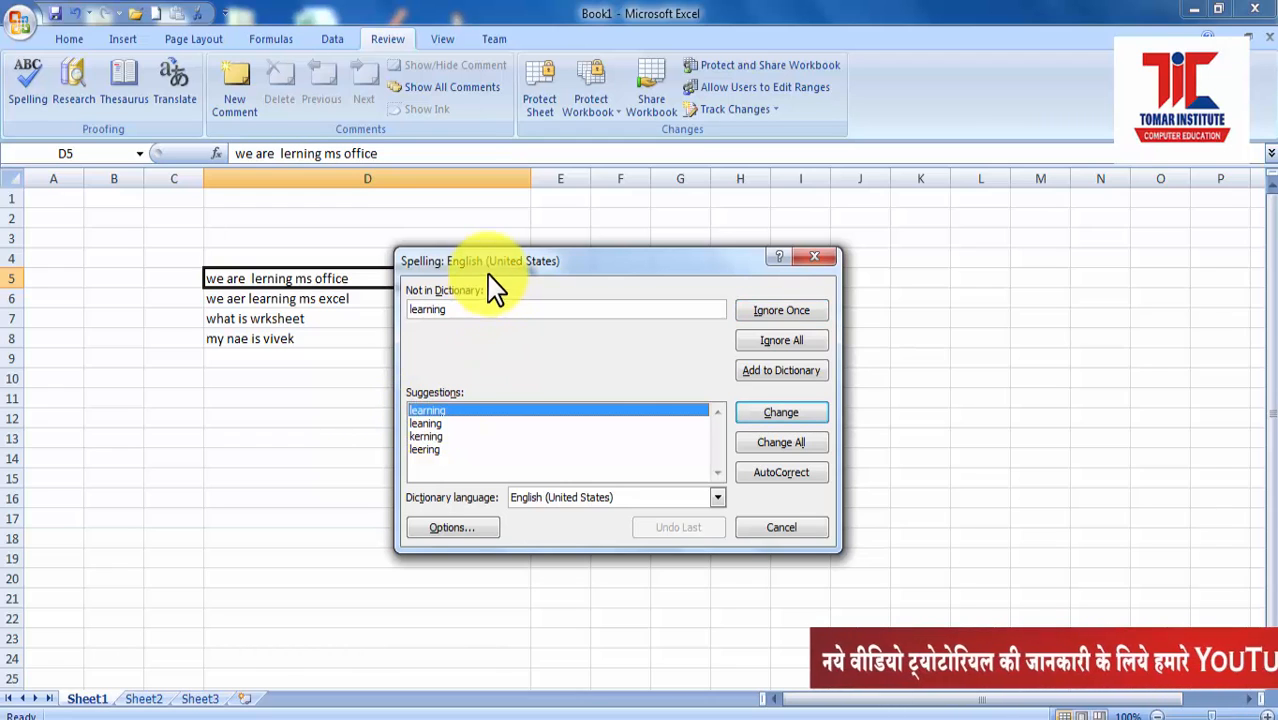
left_click_drag(491, 263, 490, 291)
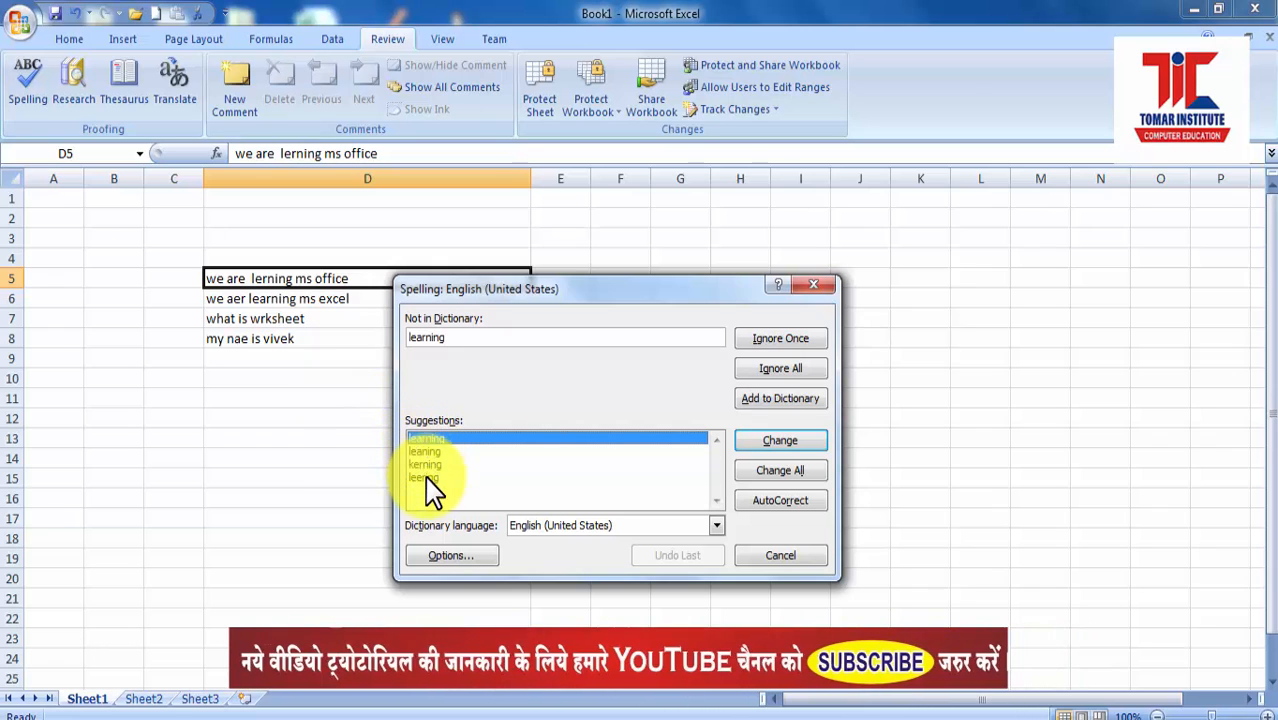
left_click(781, 443)
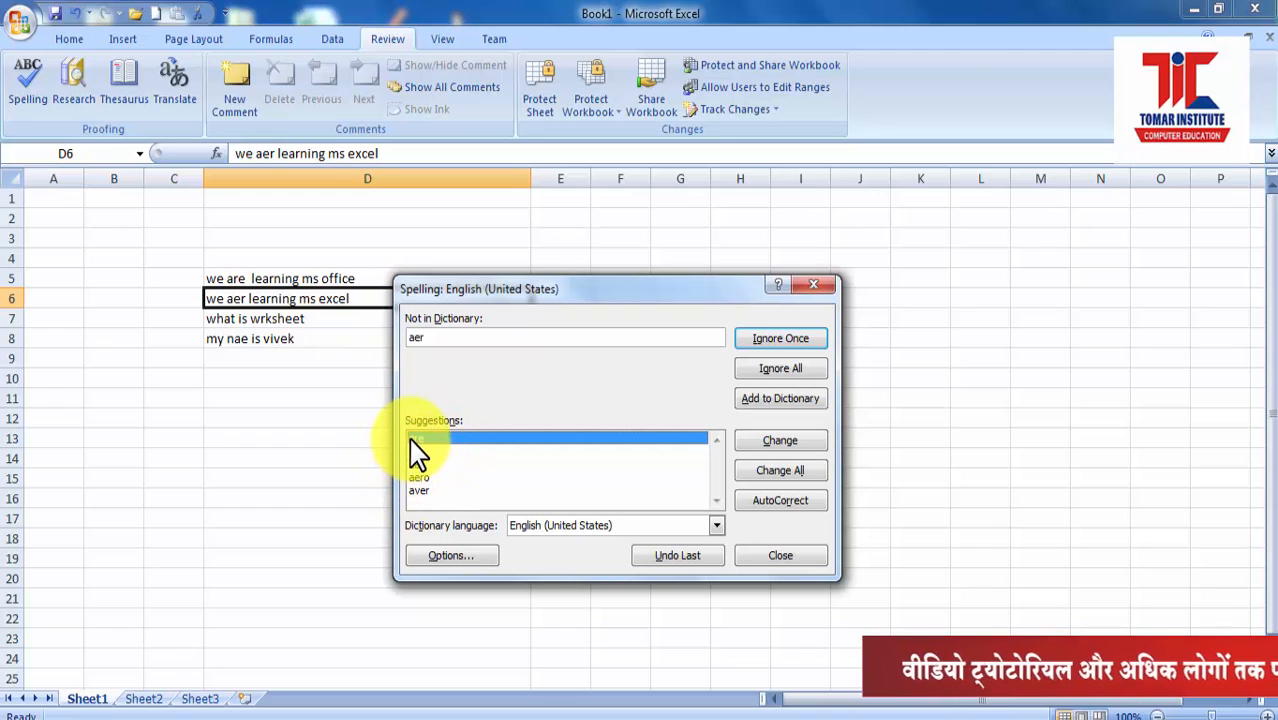
Step: Change "aer" to the suggested "are" in D6 and close the spelling check, leaving "wrksheet" uncorrected
left_click(771, 441)
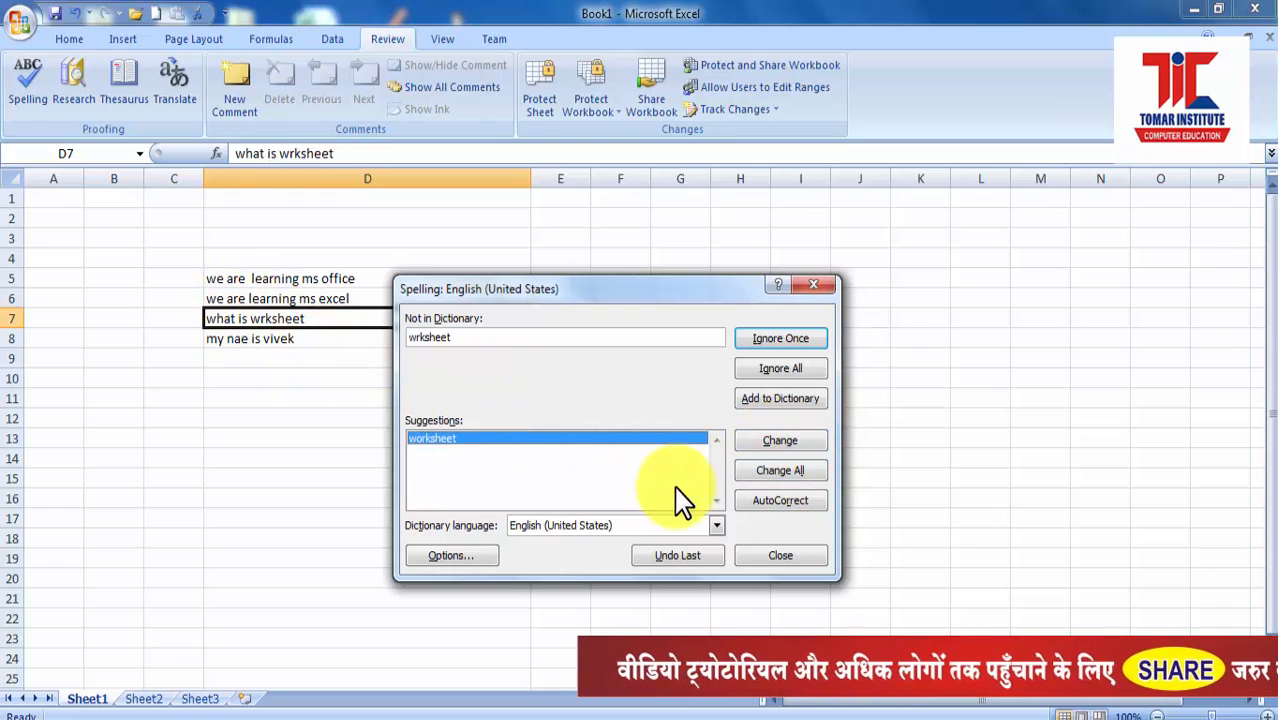
left_click(762, 474)
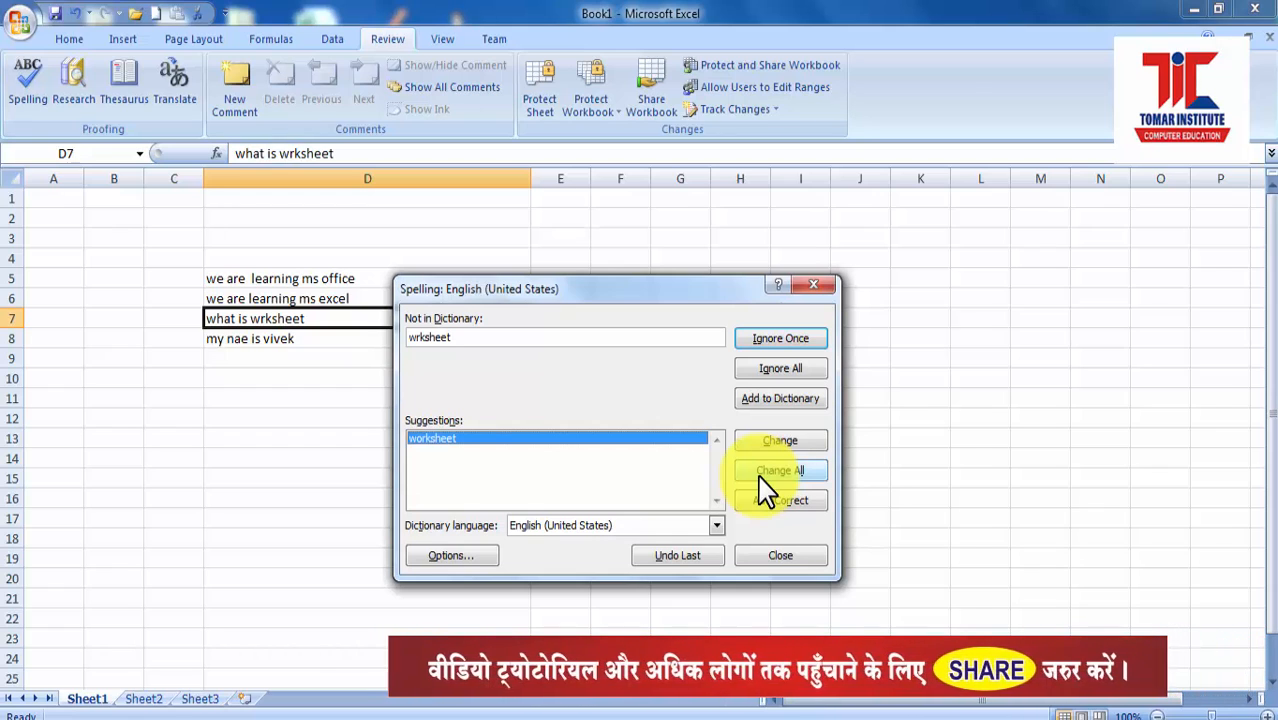
left_click(800, 560)
left_click(643, 414)
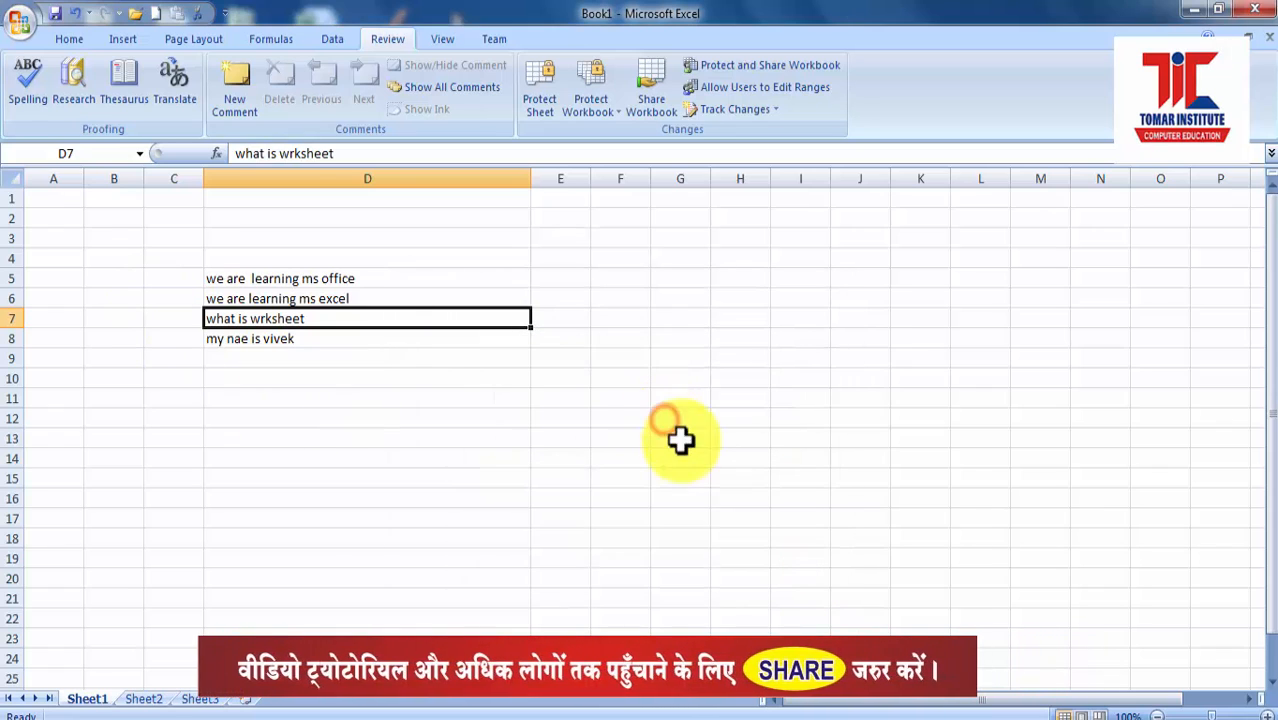
left_click(365, 377)
Step: Copy the sentence in D7 into cells E7, E8 and E9, widening column E to fit it
left_click(258, 318)
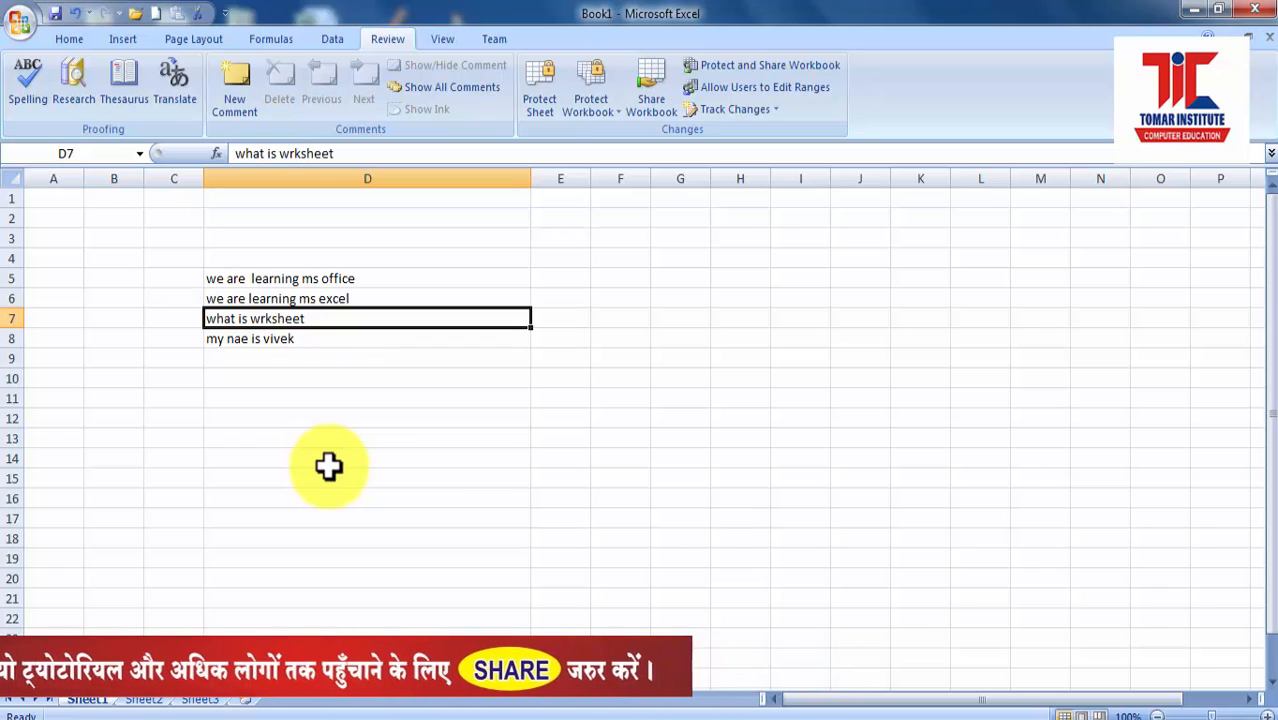
key("ctrl+c")
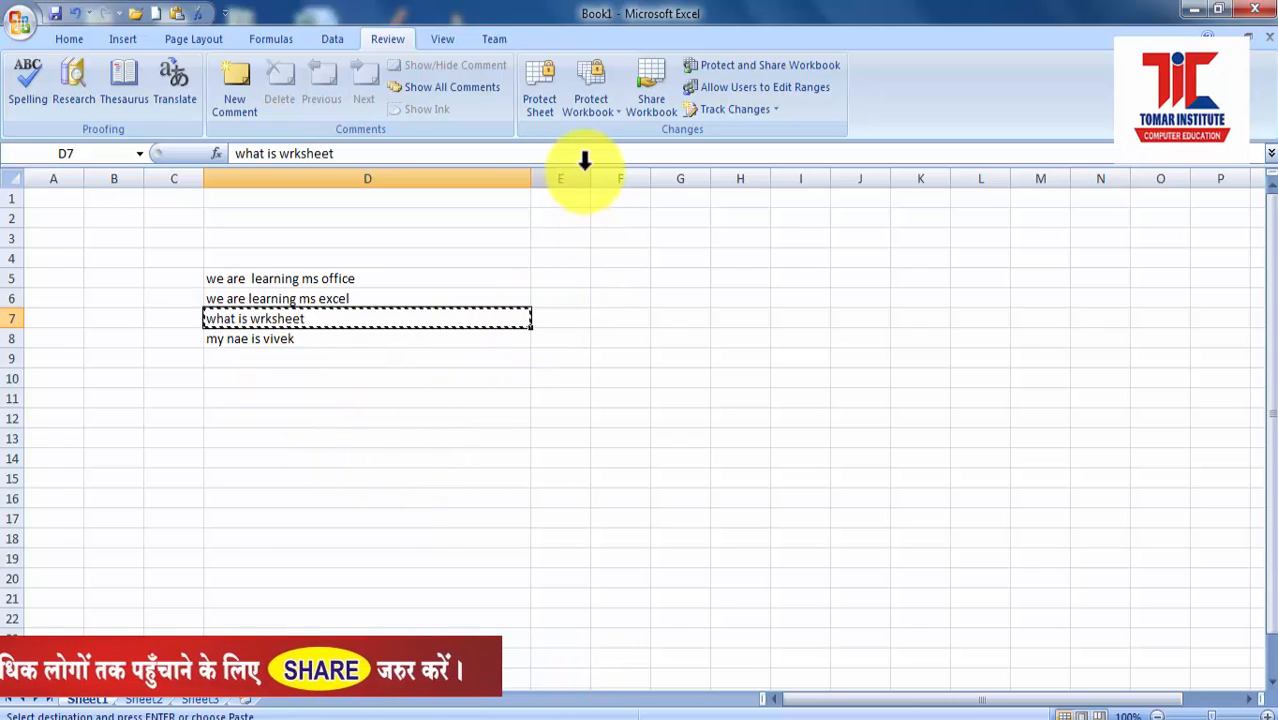
left_click_drag(591, 178, 730, 184)
left_click(593, 320)
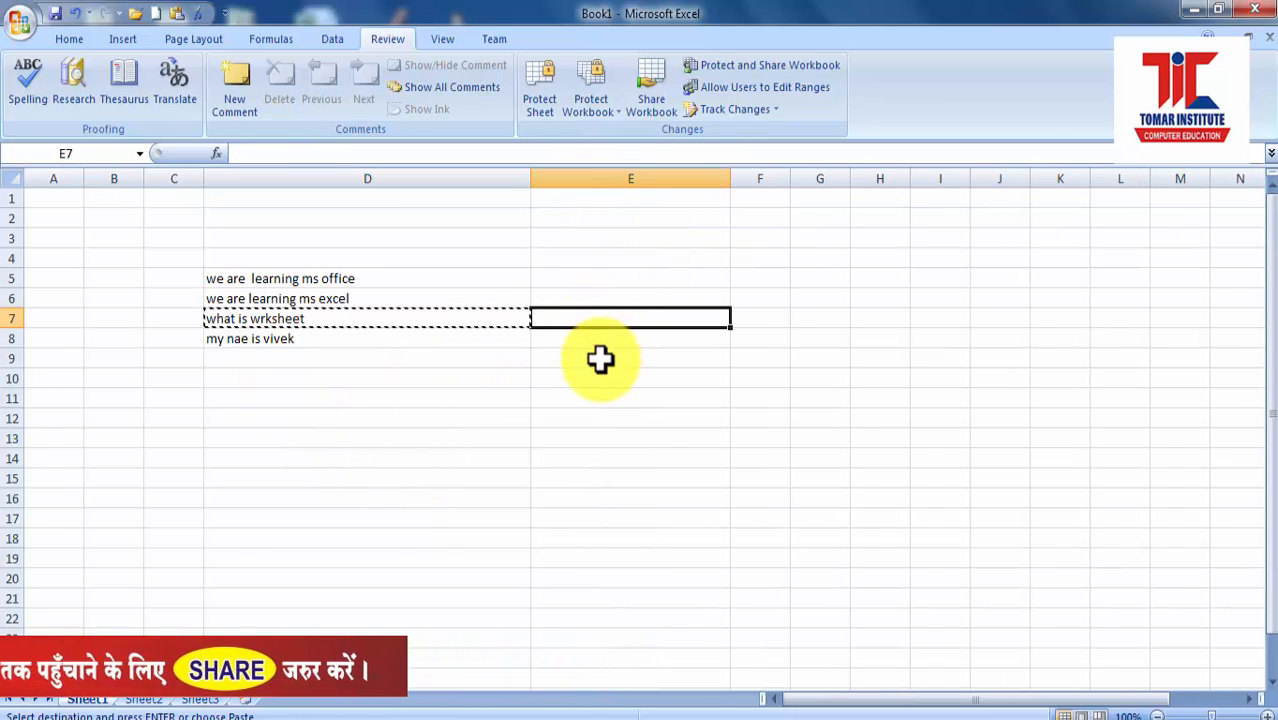
key("ctrl+v")
left_click(602, 345)
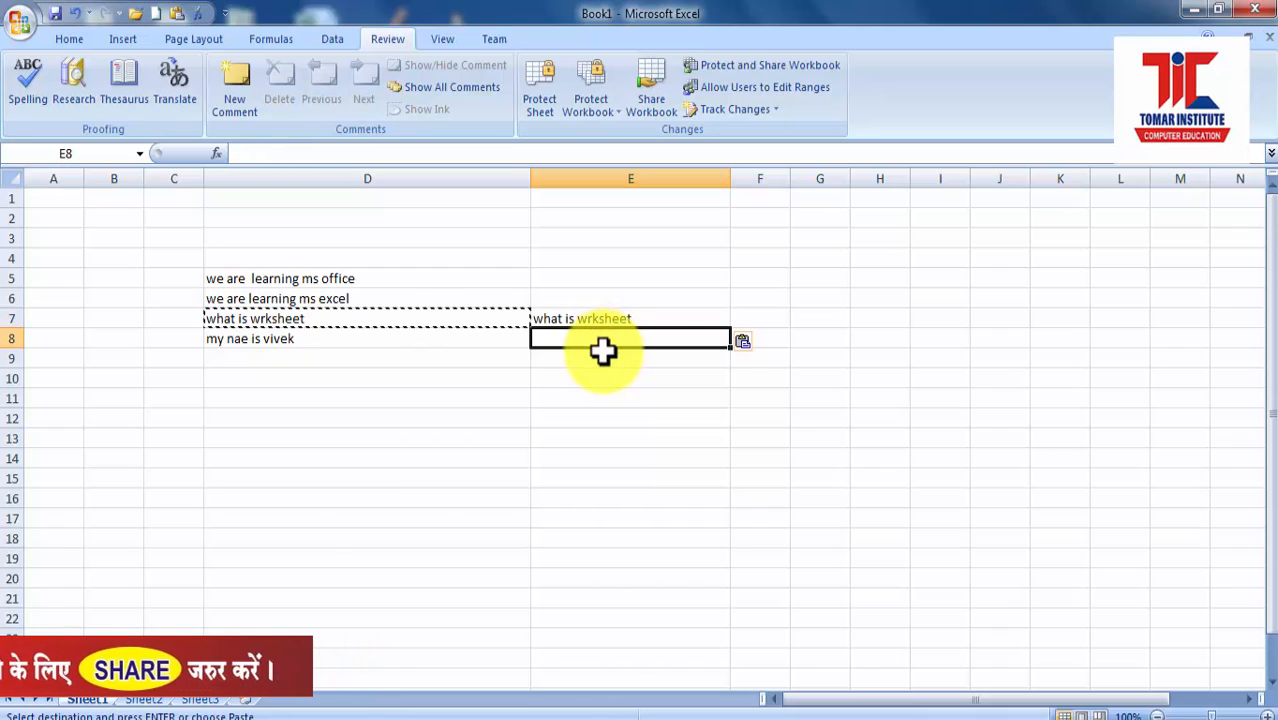
left_click(598, 360)
key("ctrl+v")
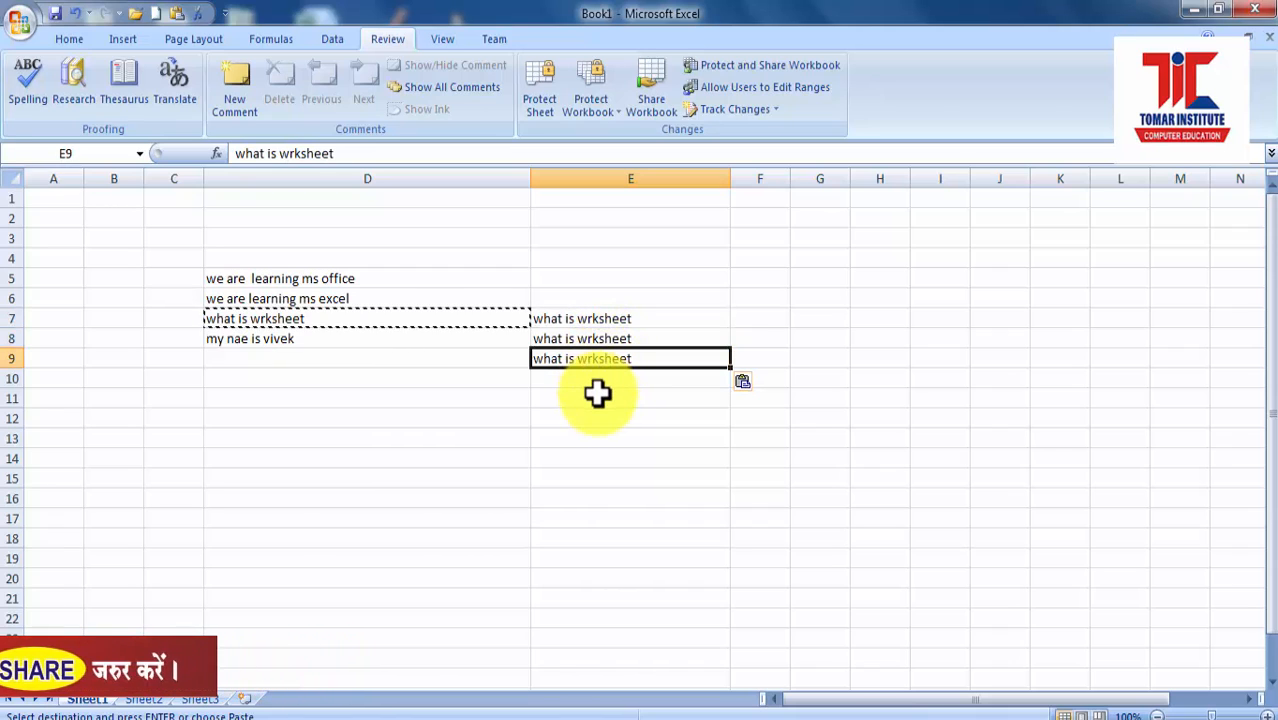
left_click(598, 394)
left_click(308, 337)
left_click(275, 318)
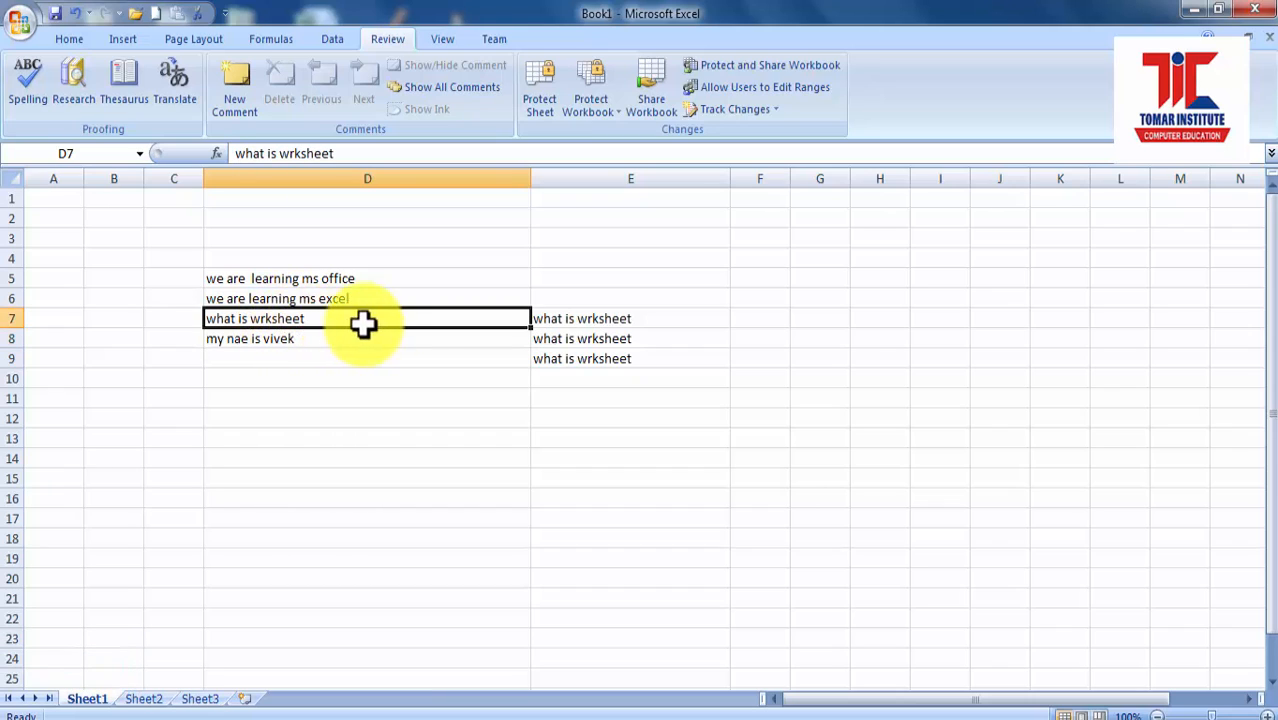
Step: Run a spelling check starting from D4 and change "wrksheet" to "worksheet" one occurrence at a time in D7 and E7
left_click(266, 261)
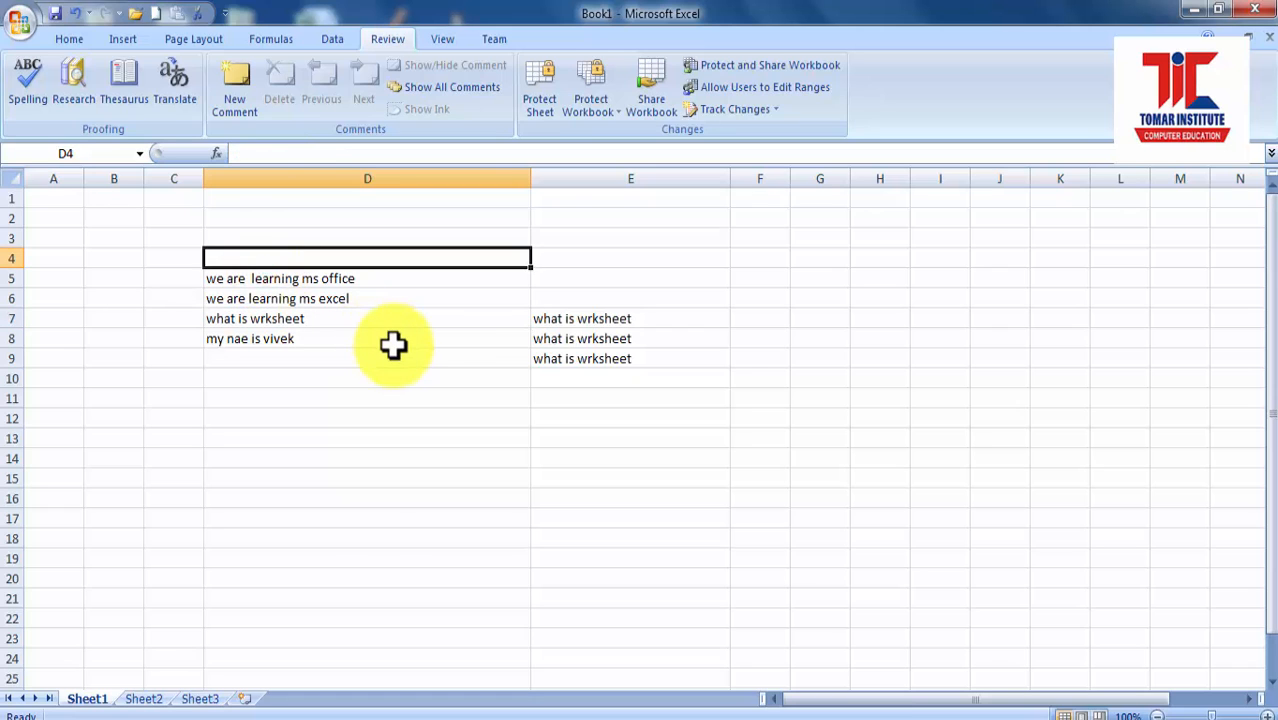
left_click(28, 106)
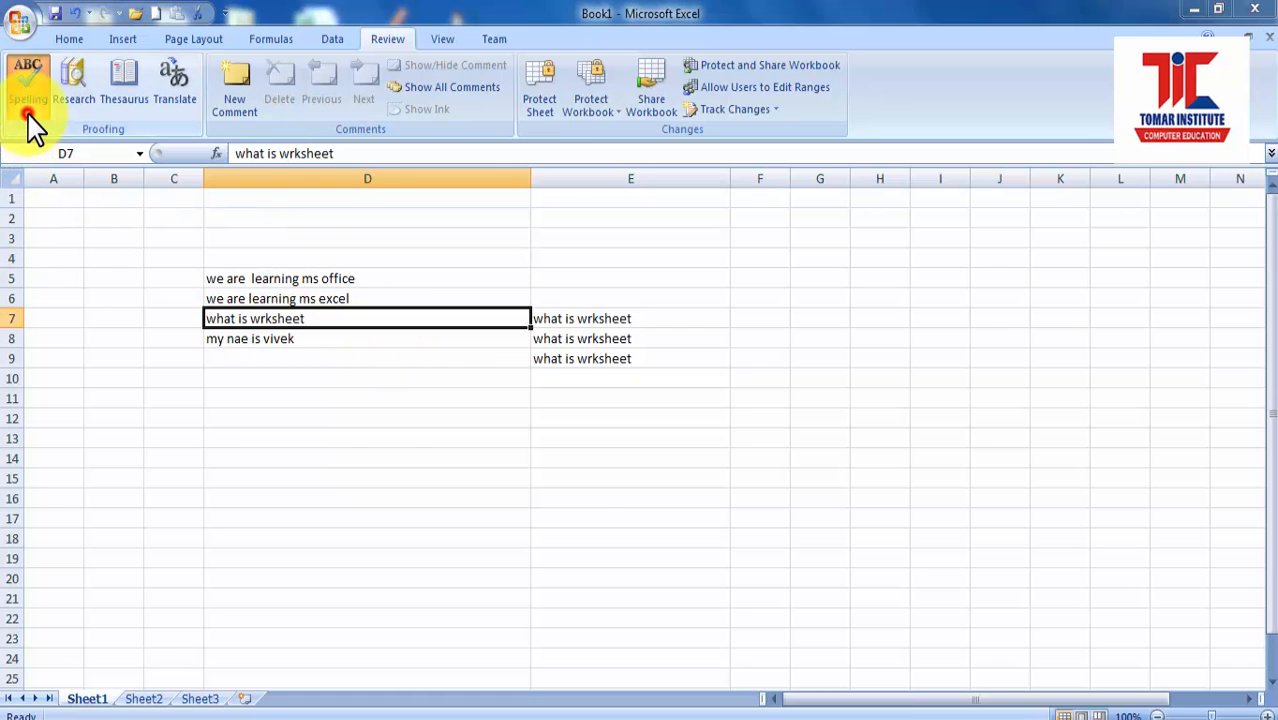
left_click_drag(538, 283, 440, 405)
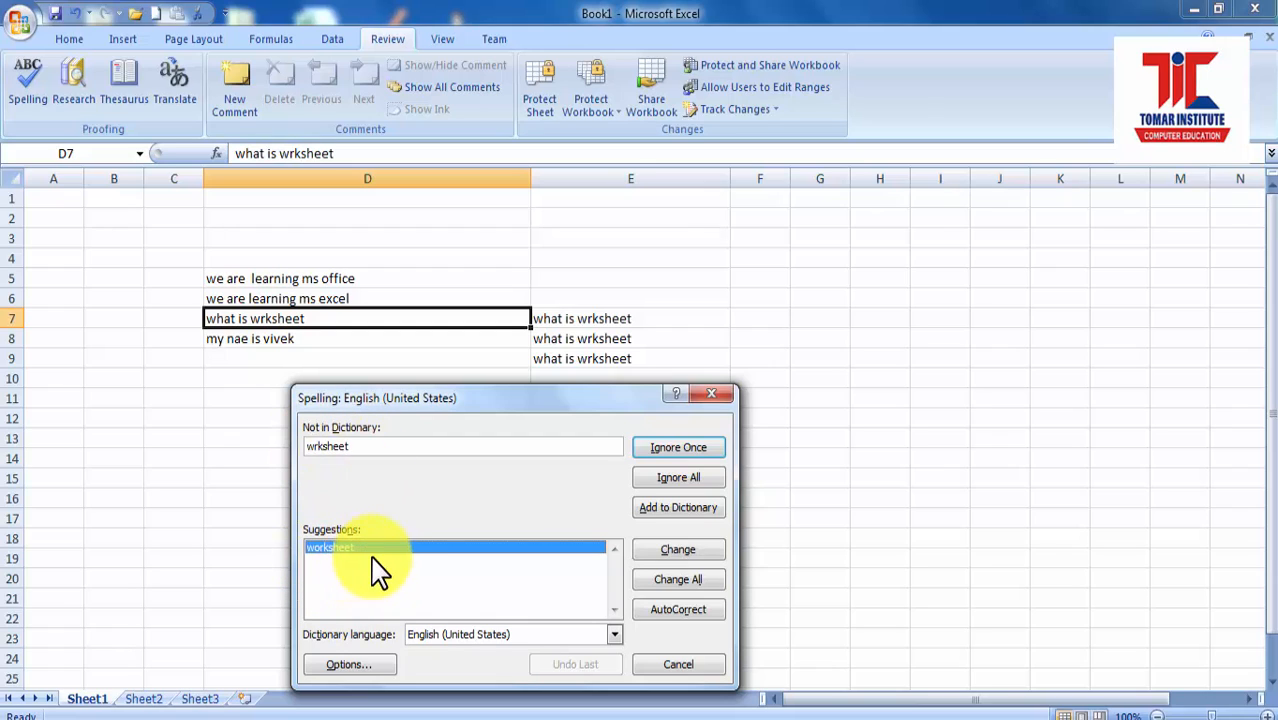
left_click(664, 550)
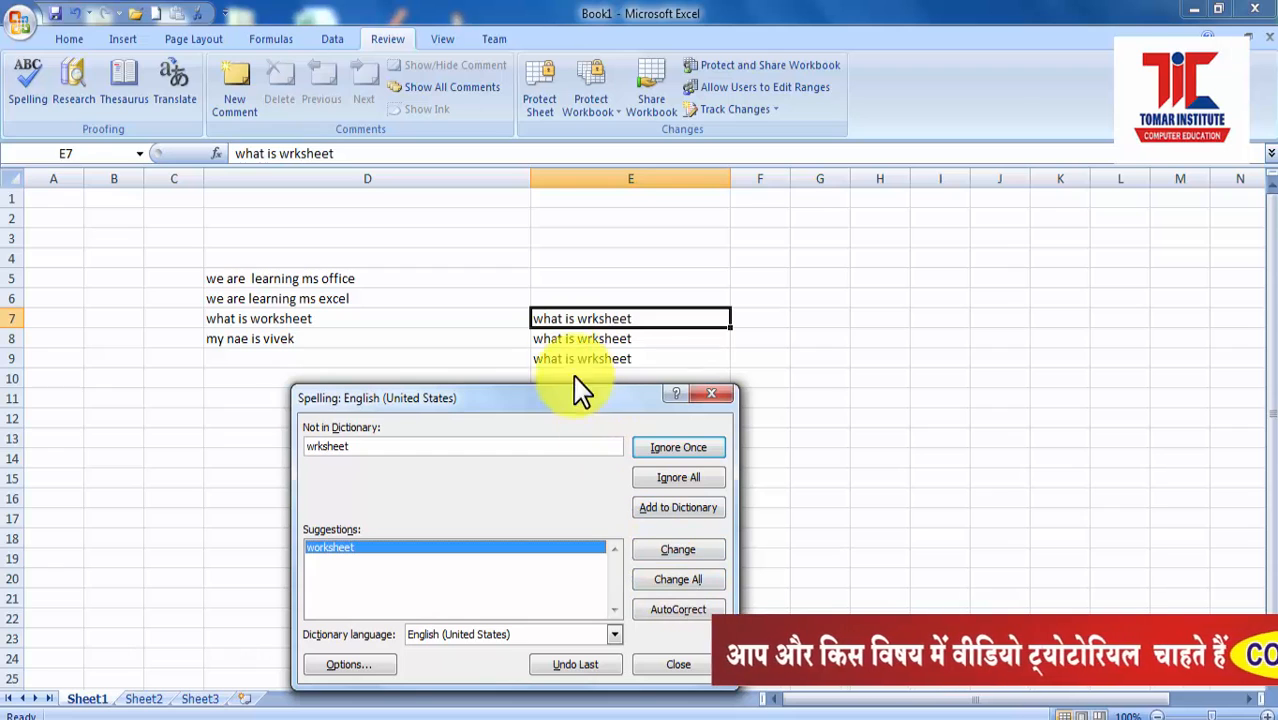
left_click(668, 553)
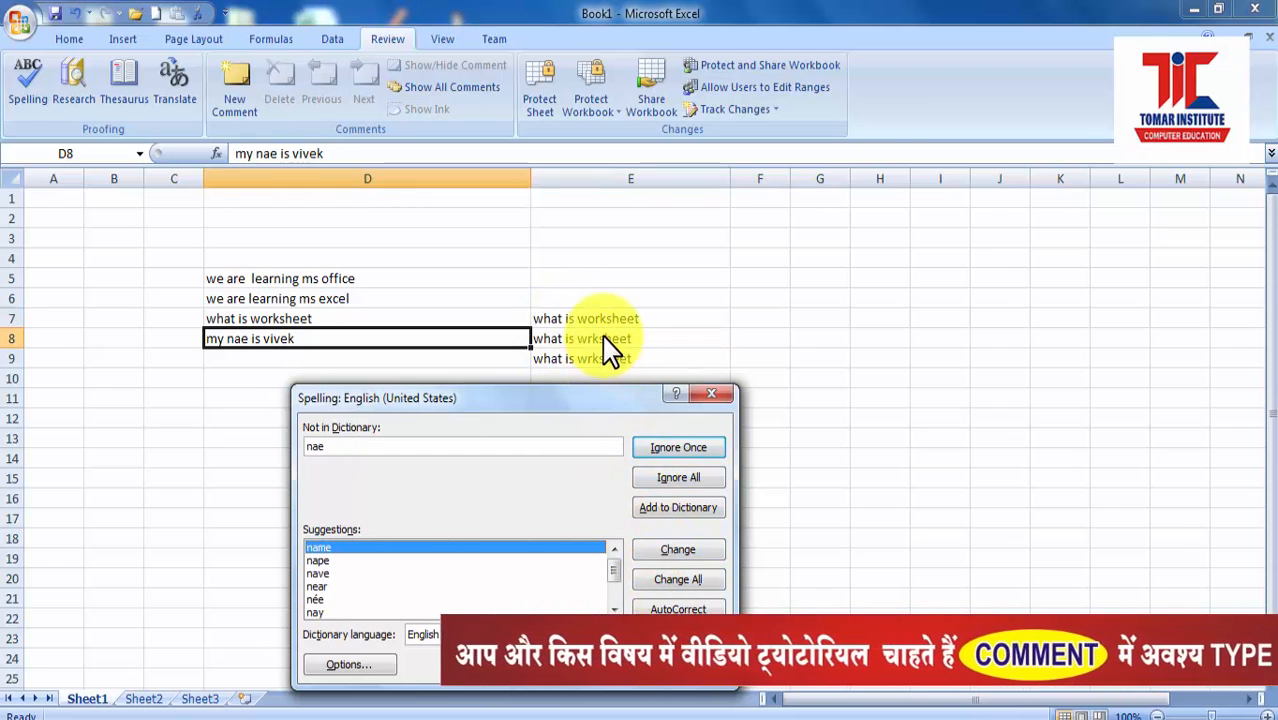
Step: Ignore all occurrences of the remaining flagged words, starting with "nae" in D8, and finish the spelling check
left_click(679, 478)
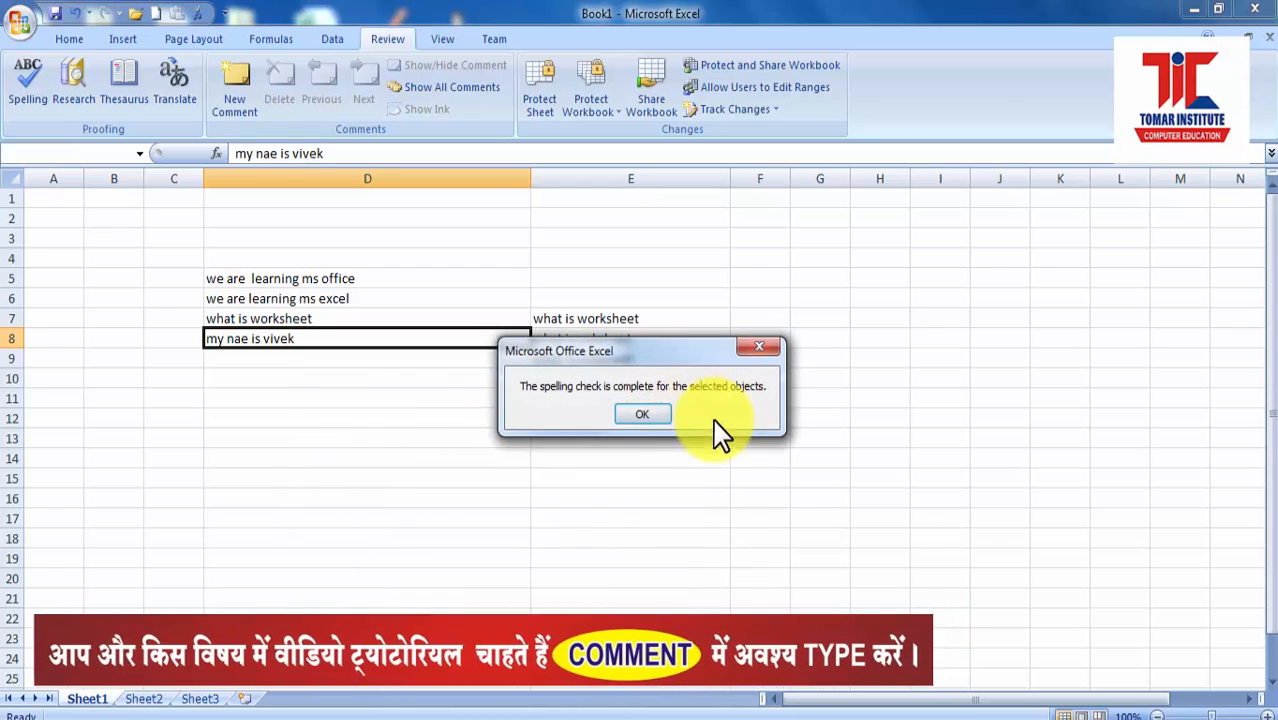
left_click(638, 420)
left_click(662, 474)
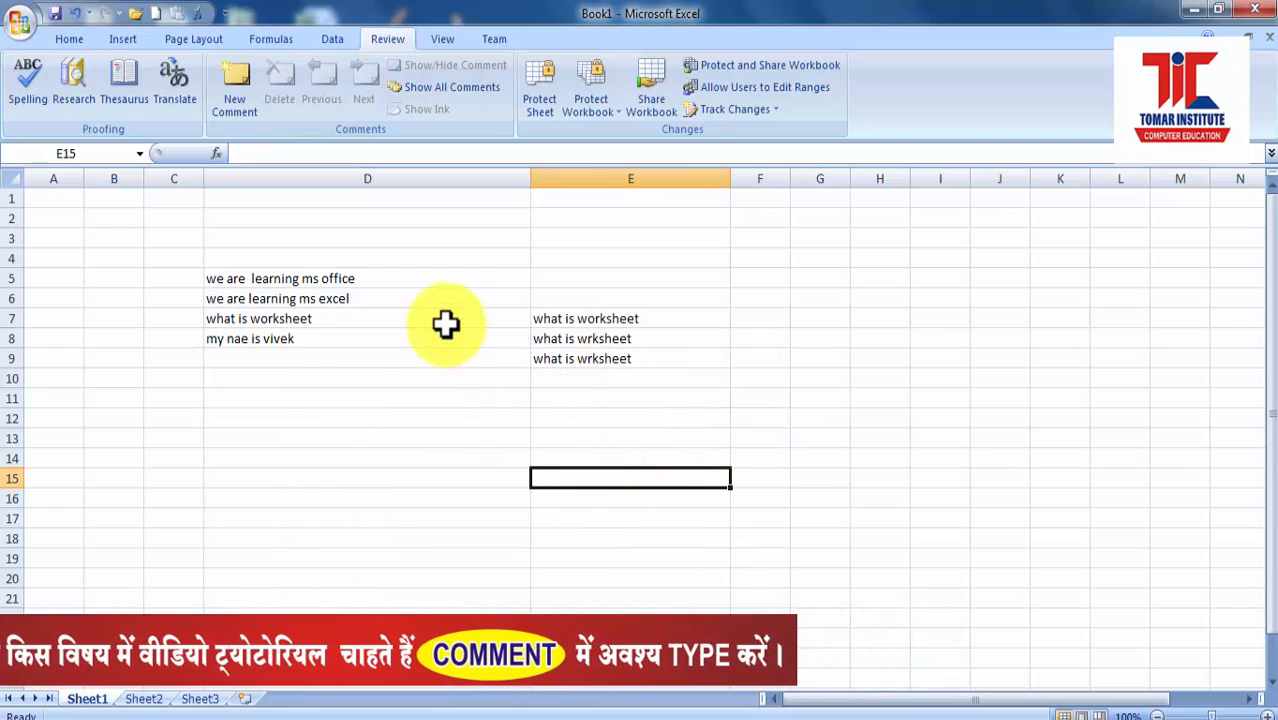
left_click(287, 322)
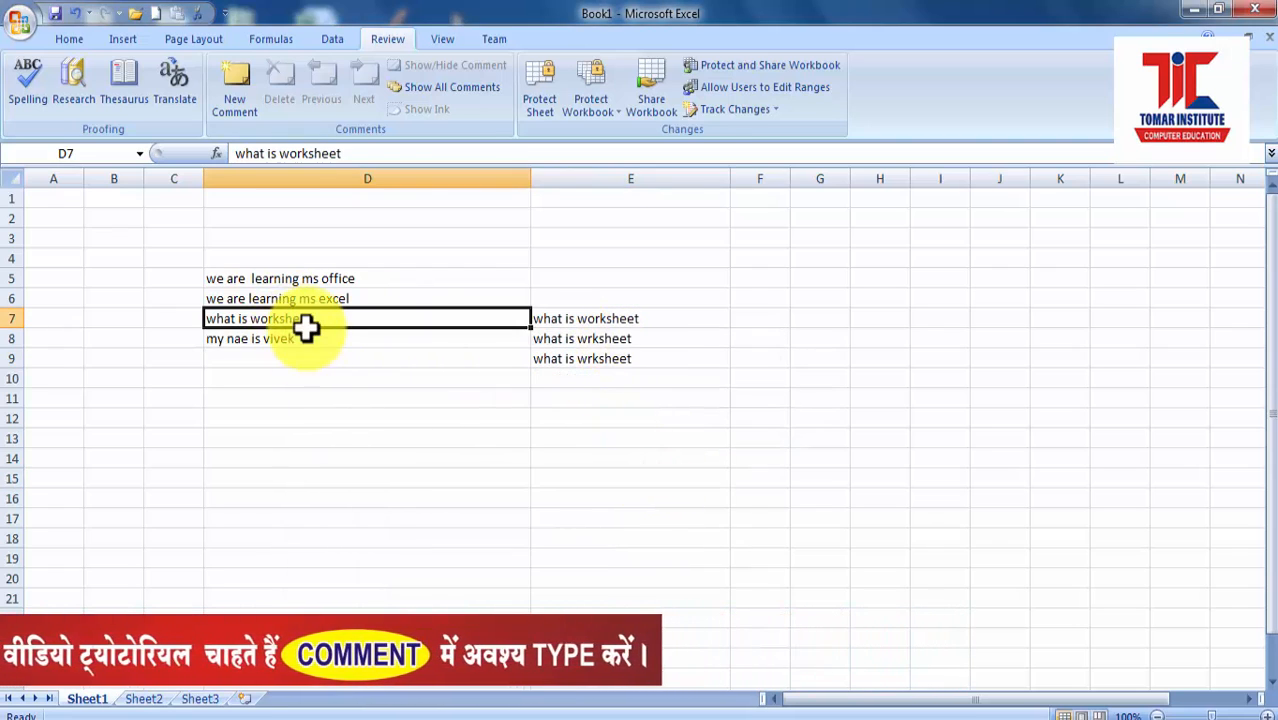
left_click(620, 341)
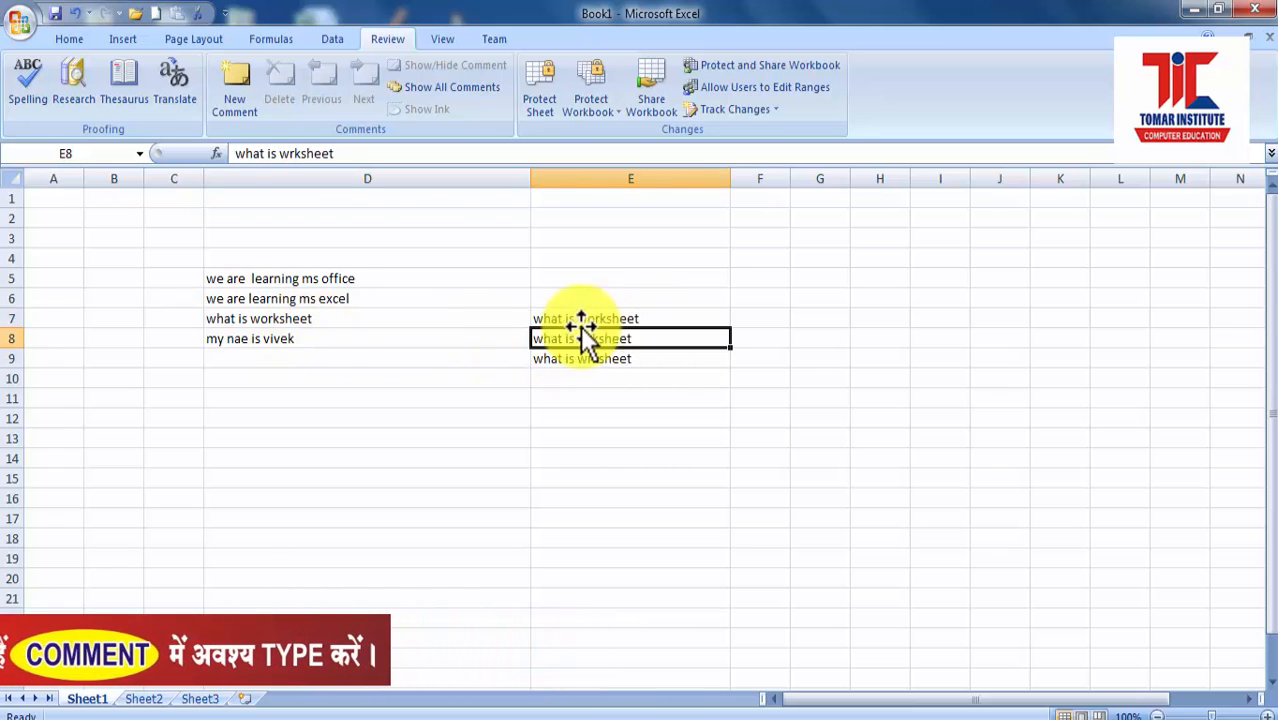
Step: Run a spelling check from E8, changing all "wrksheet" to "worksheet" and, from the sheet's beginning, "nae" in D8 to "name"
left_click(313, 321)
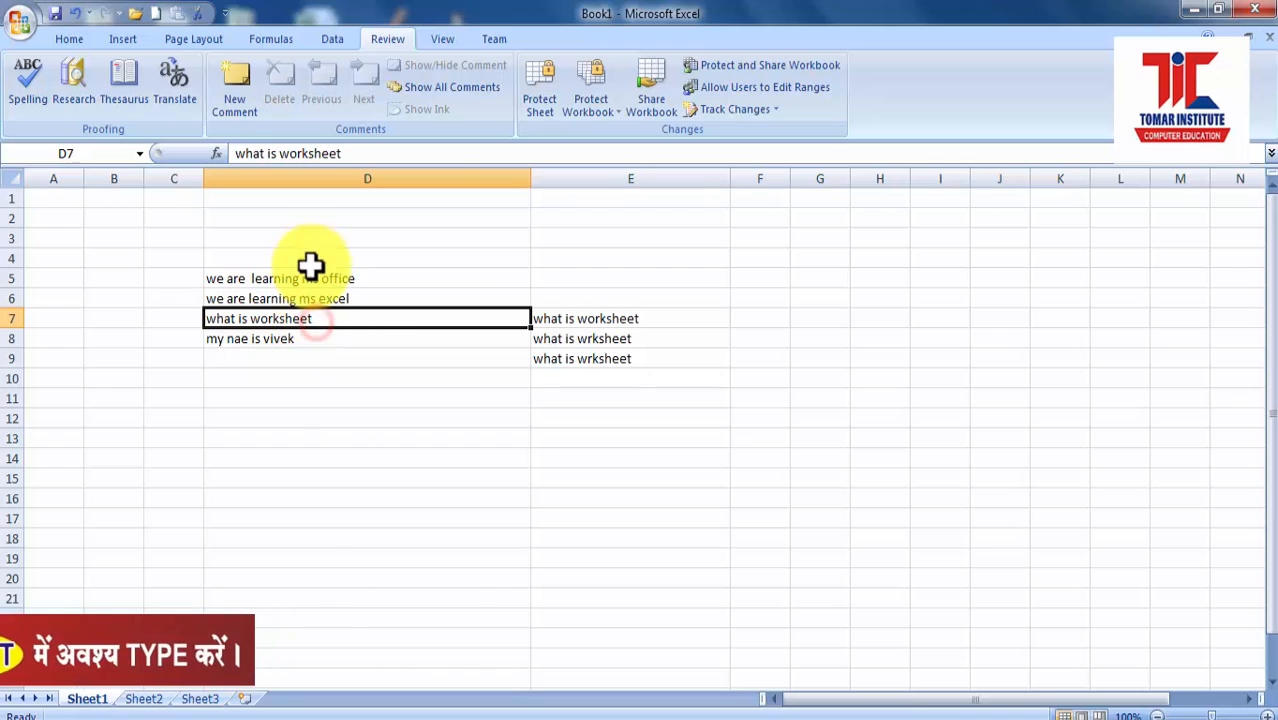
left_click(304, 342)
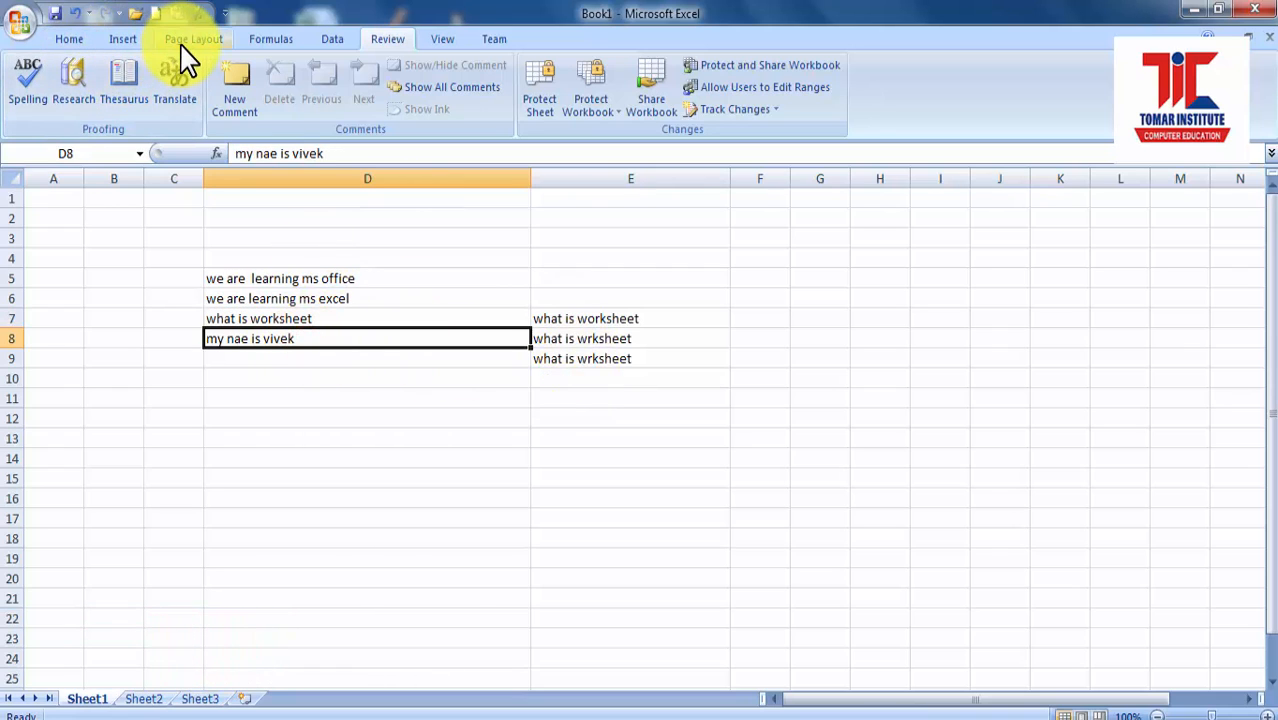
left_click(581, 341)
left_click(44, 106)
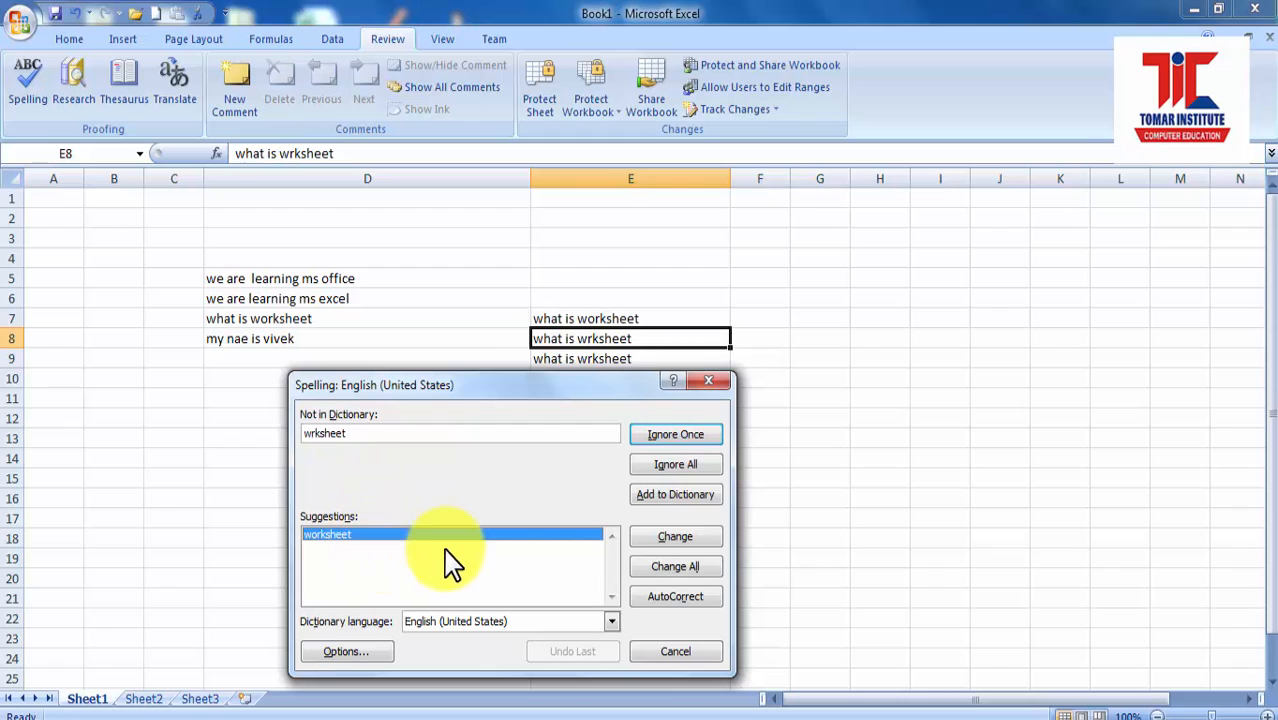
left_click(674, 567)
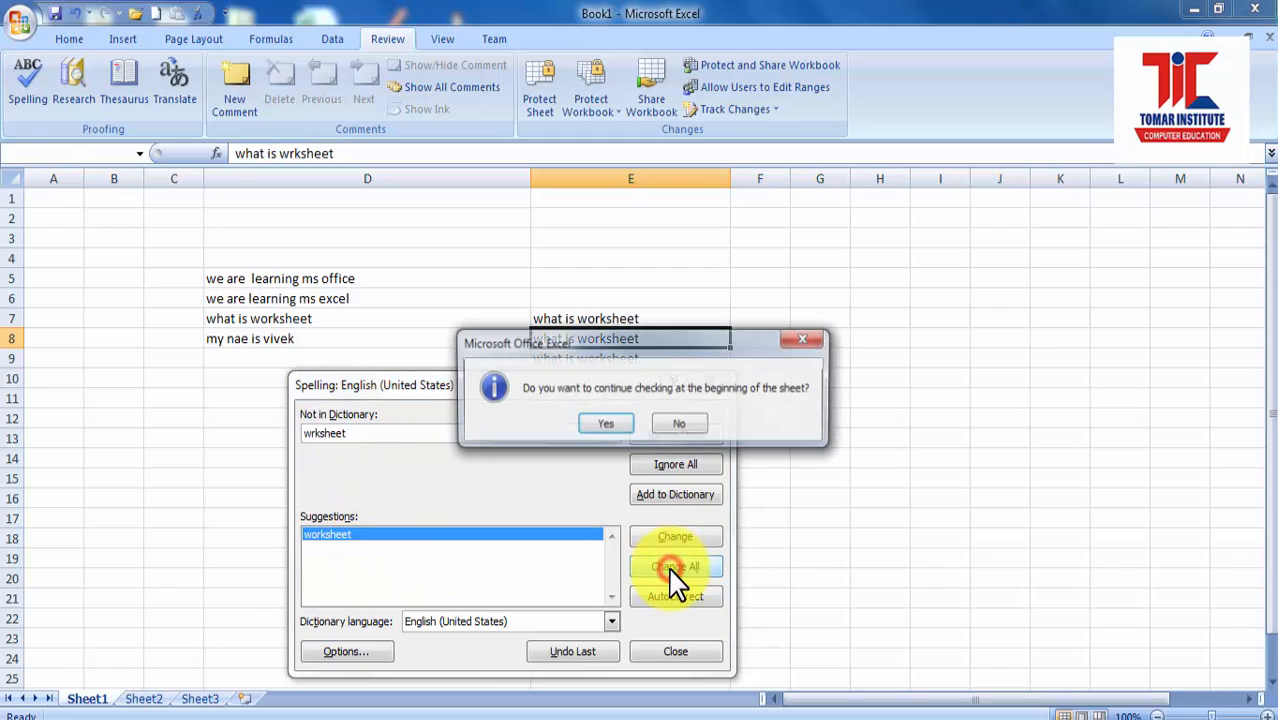
left_click(605, 425)
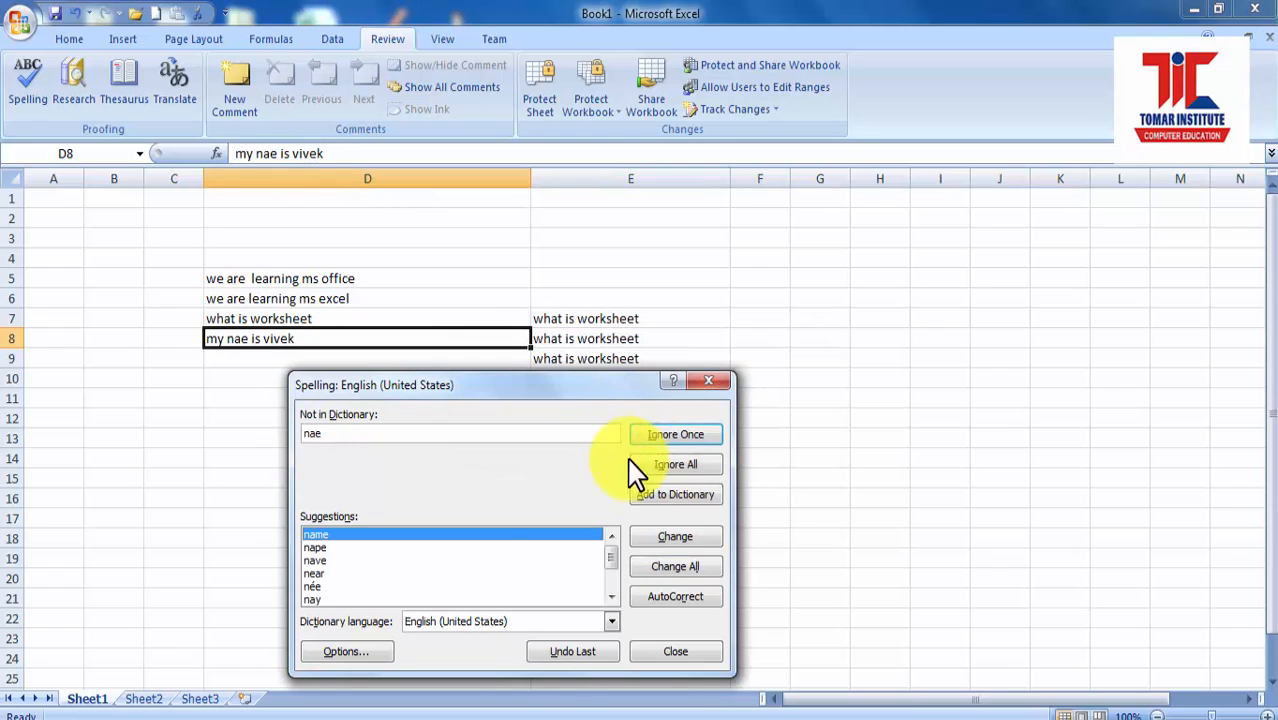
left_click(675, 567)
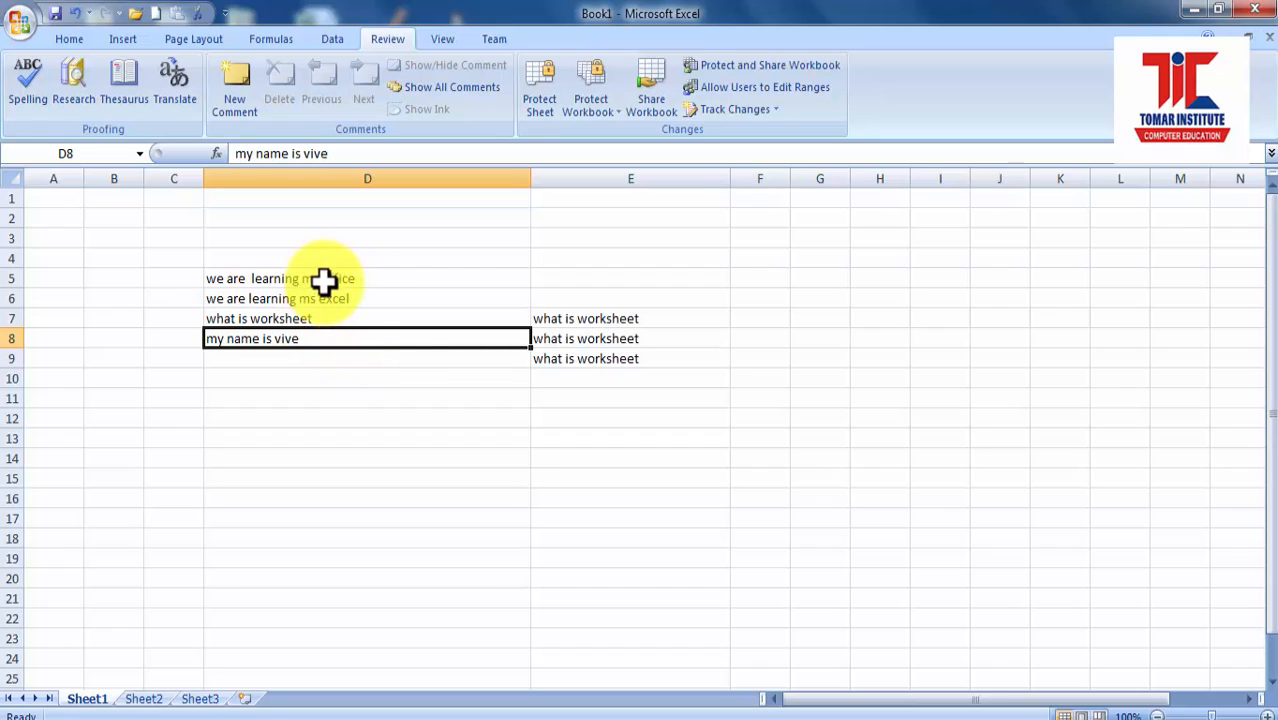
Step: Restore the missing last letter of the person's name in the D8 sentence
double_click(312, 342)
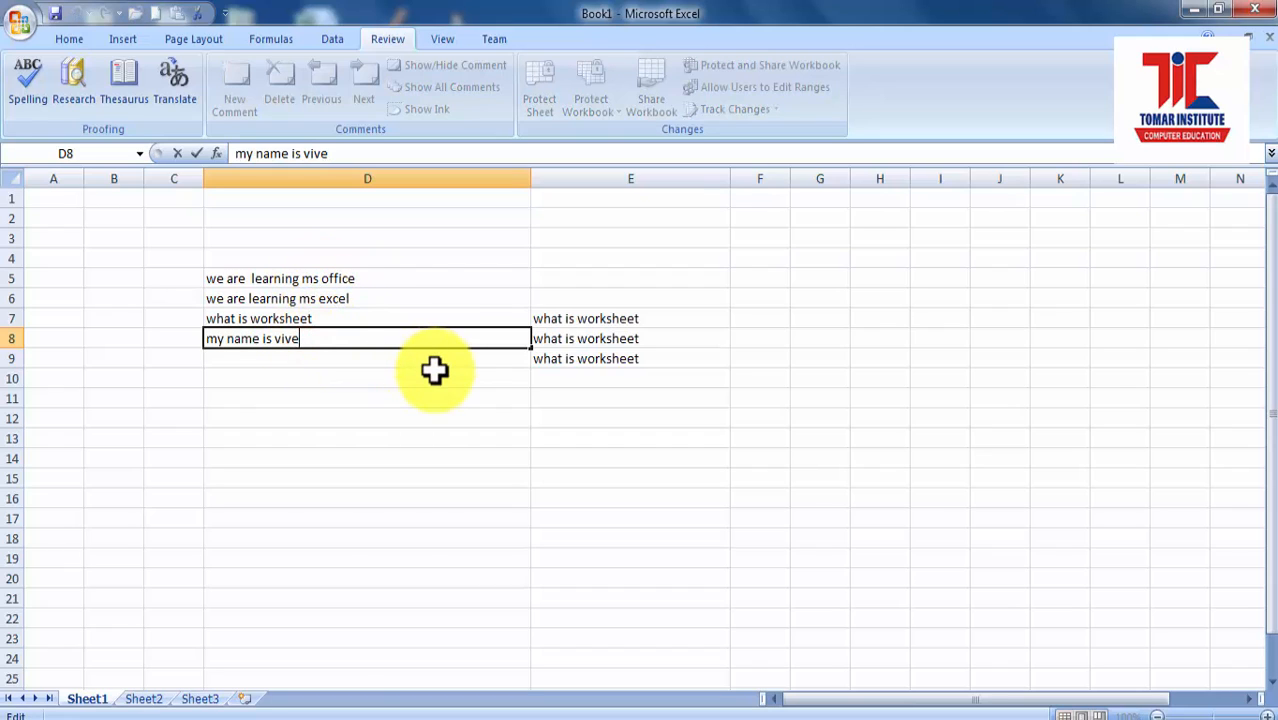
type("ek")
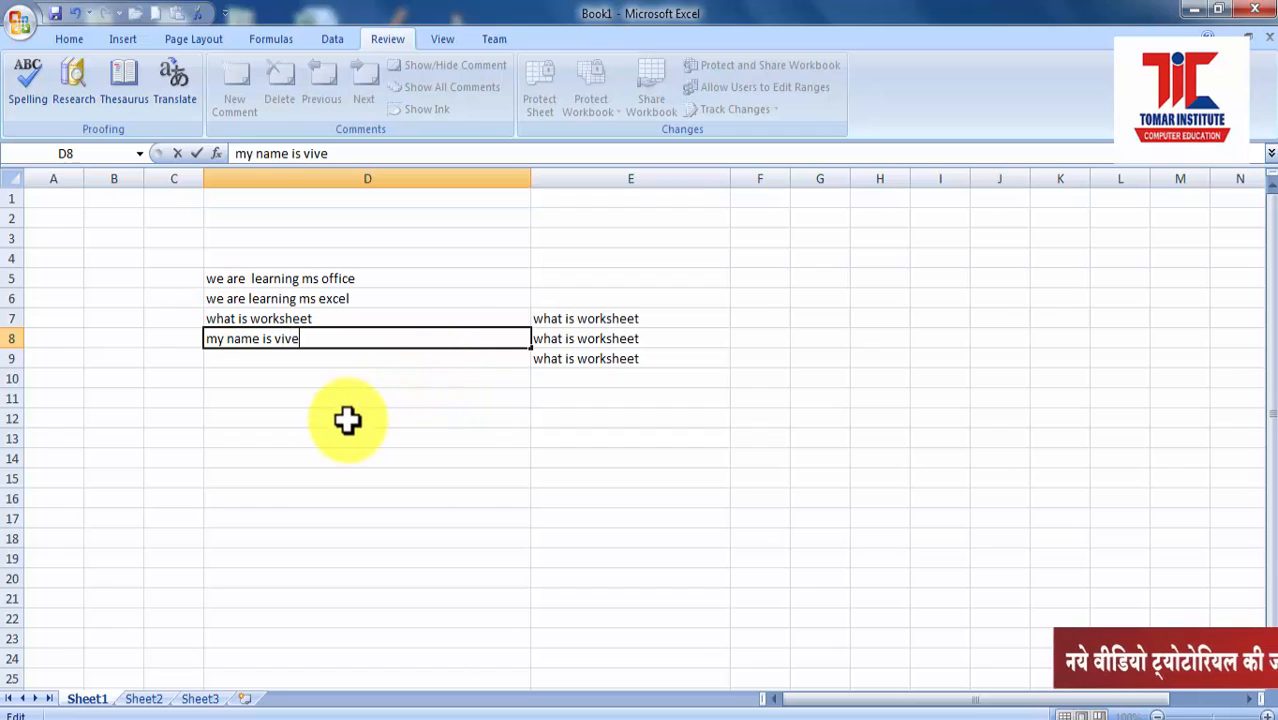
key("Return")
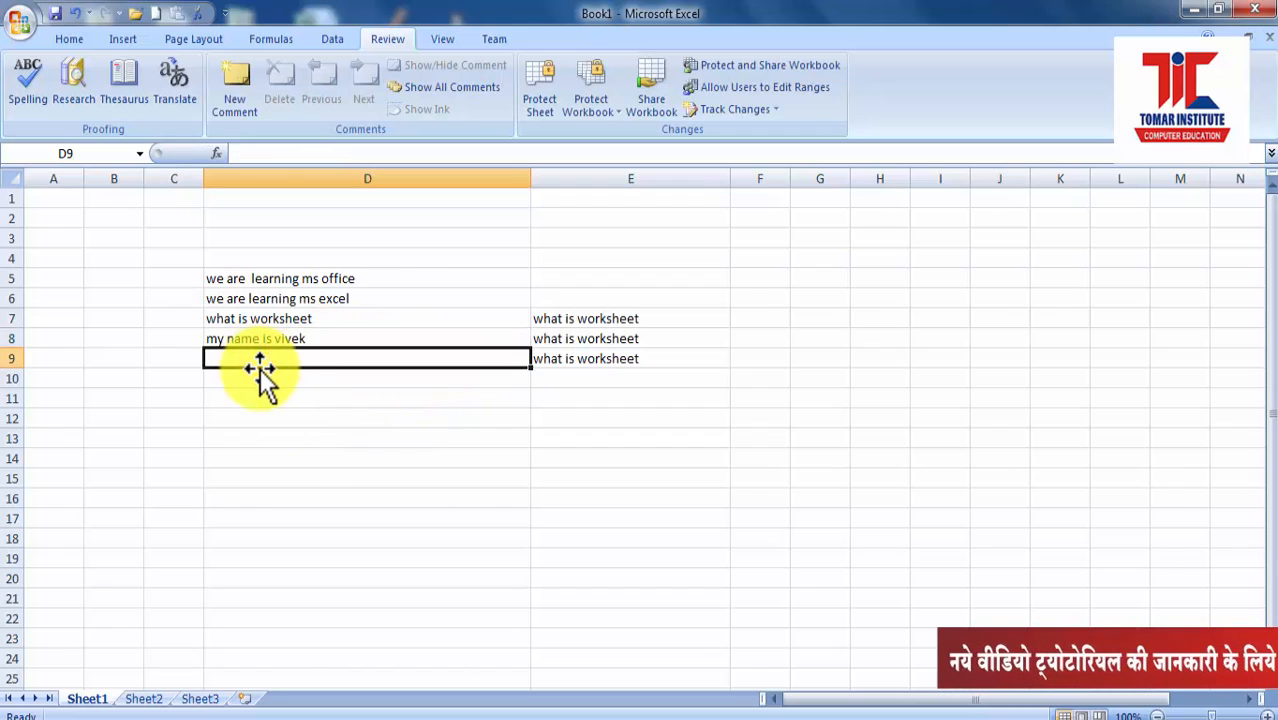
Step: Enter the sentence "He is Live in Barela" in D9
type("He is")
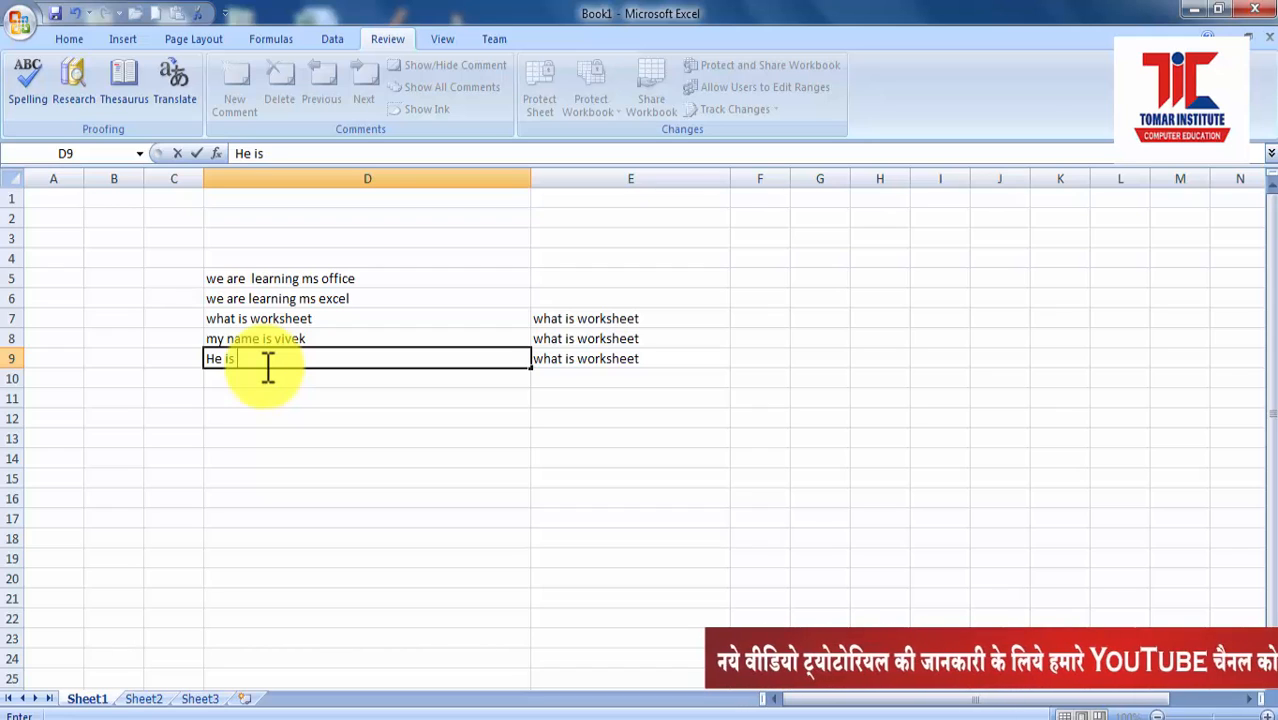
type(" L")
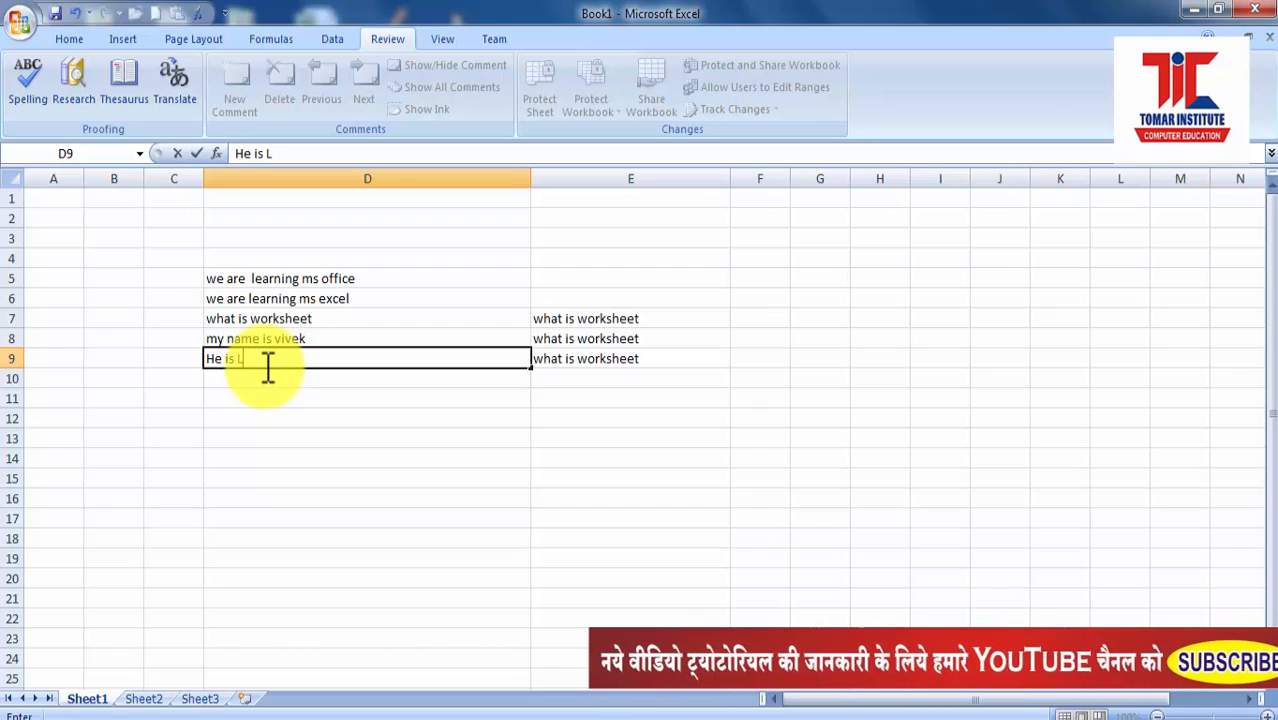
type("ive i")
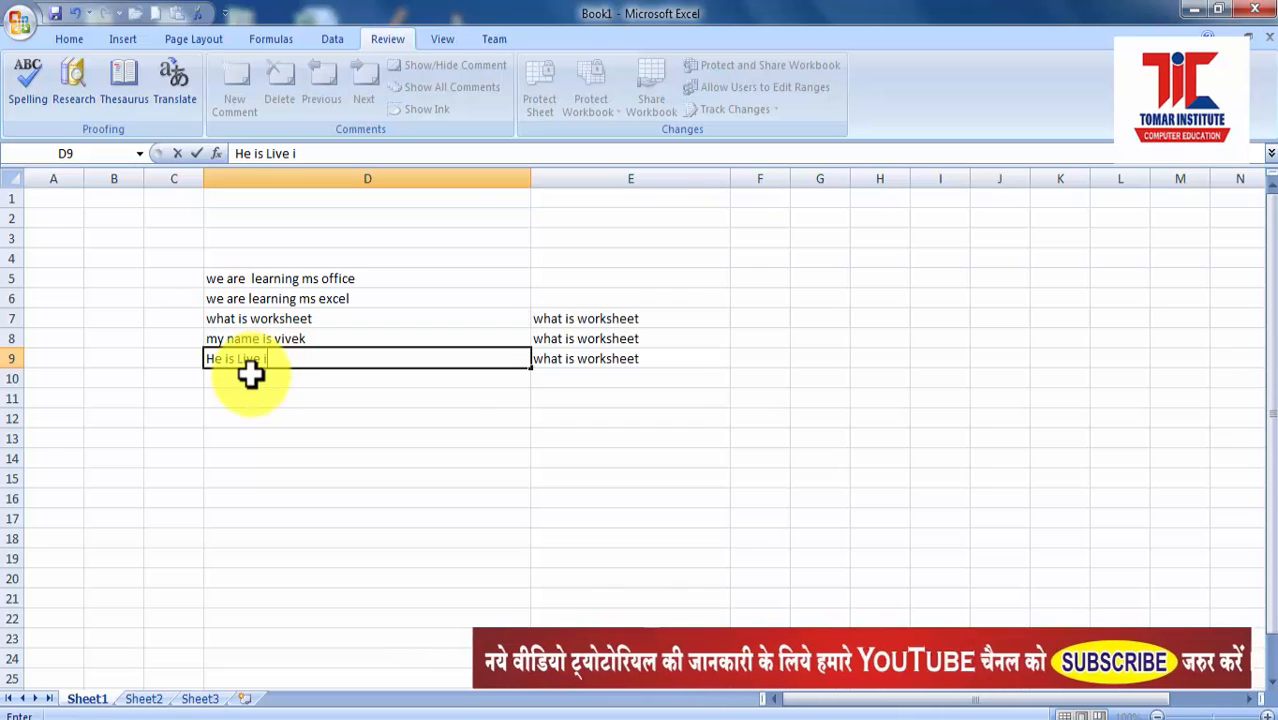
type("n Bar")
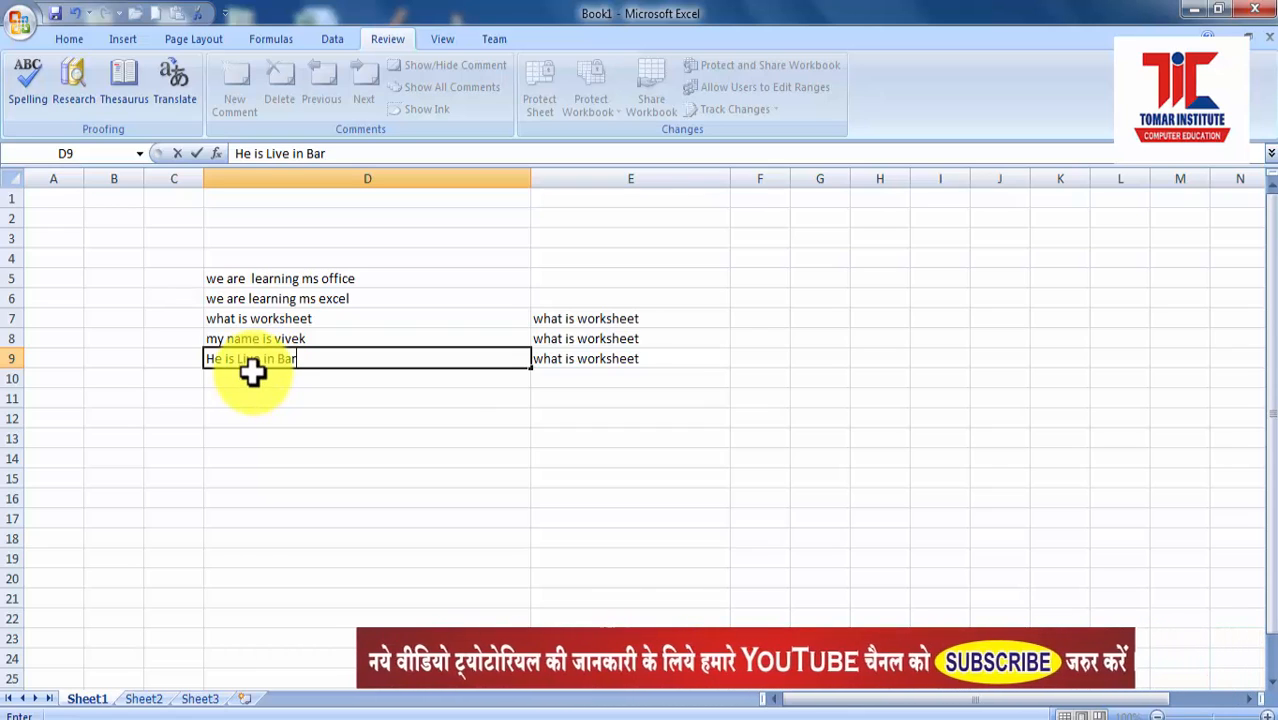
type("ela")
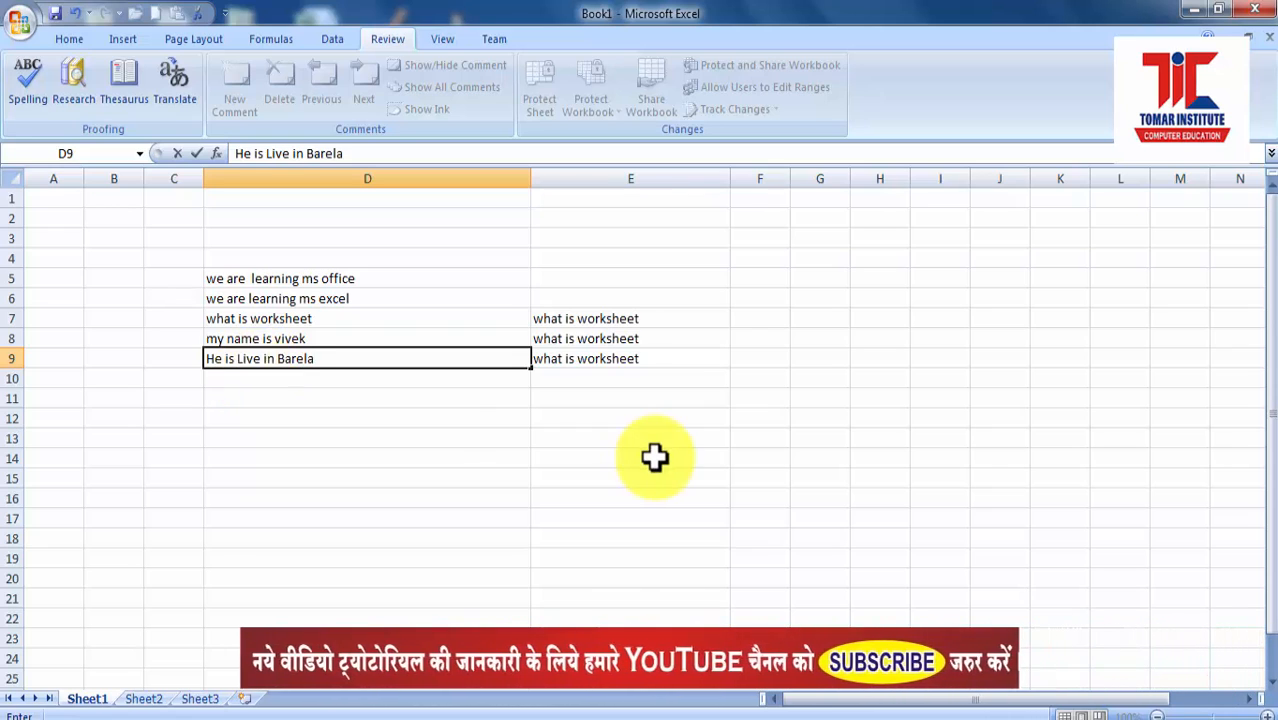
left_click(357, 442)
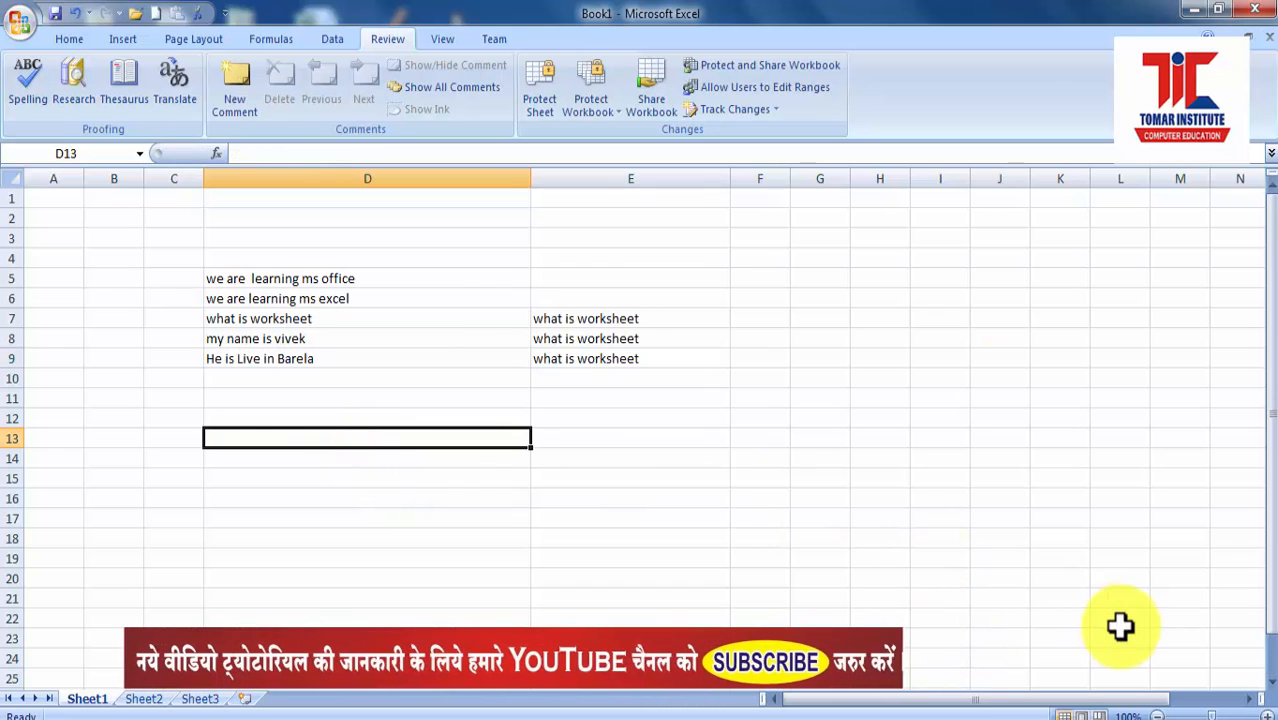
Step: Run a spelling check from D4, ignoring once the person's name in D8 and "Barela" in D9
left_click(262, 362)
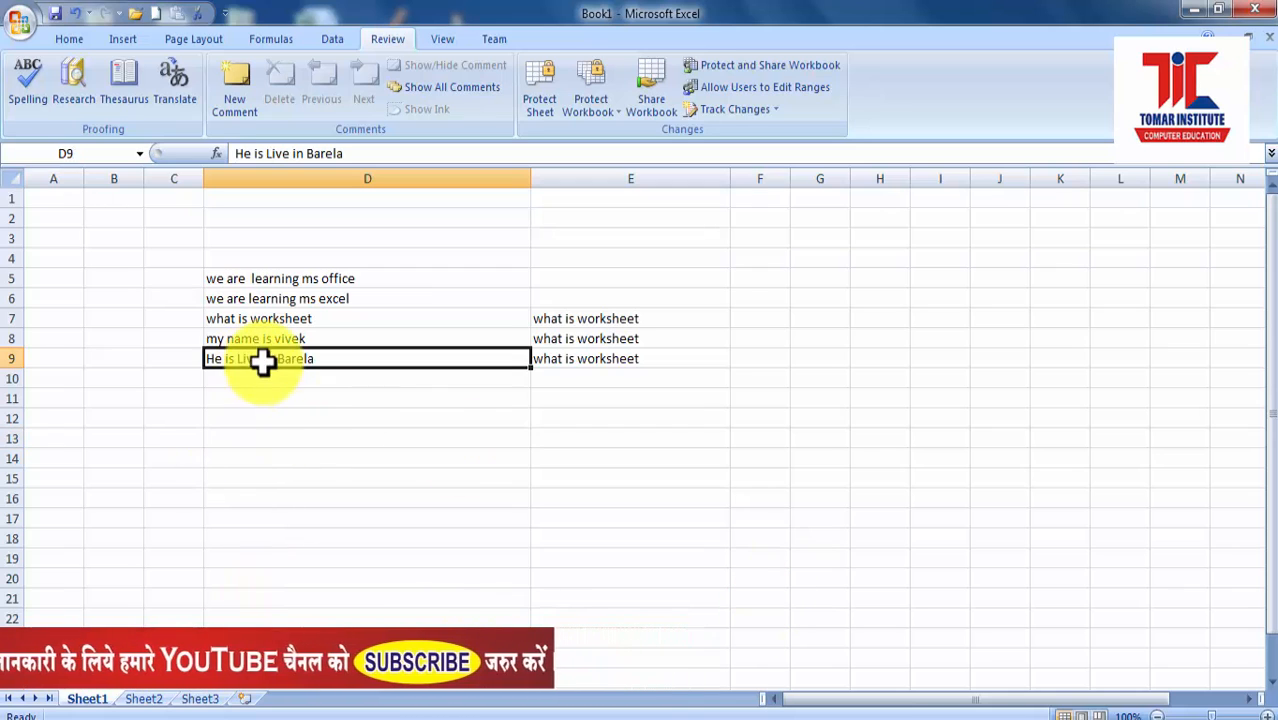
left_click(268, 279)
left_click(263, 258)
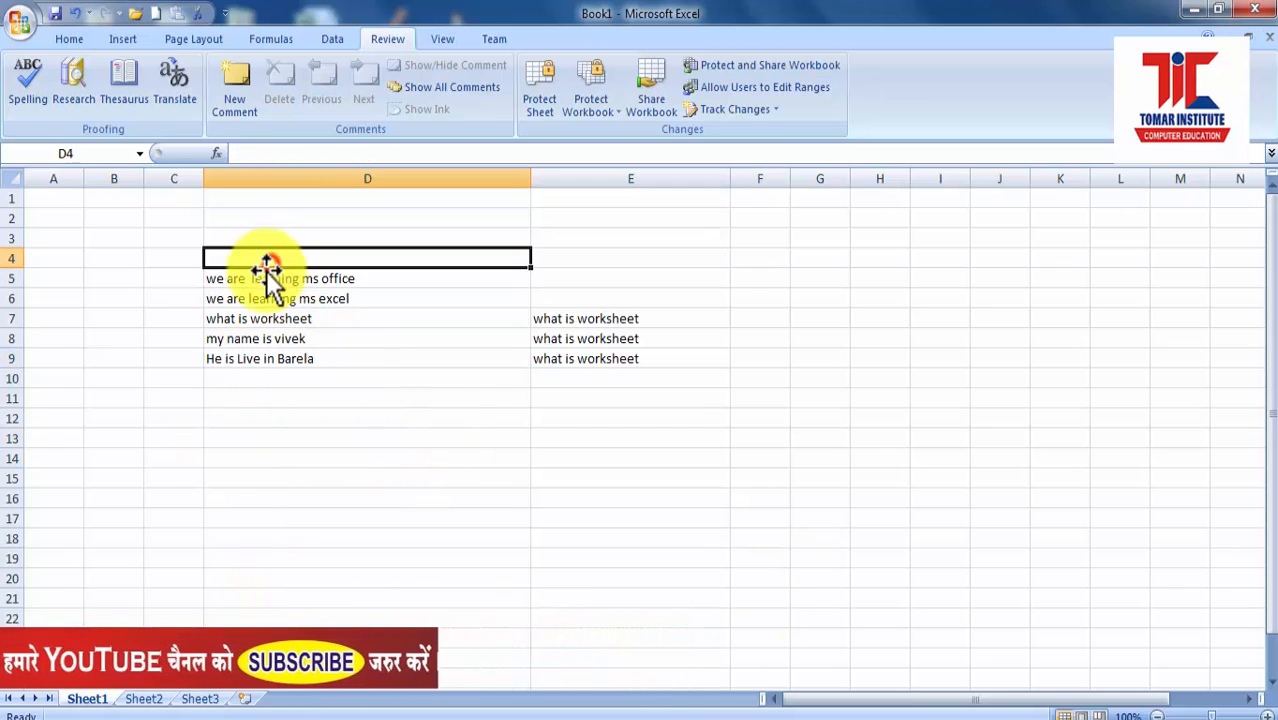
left_click(40, 95)
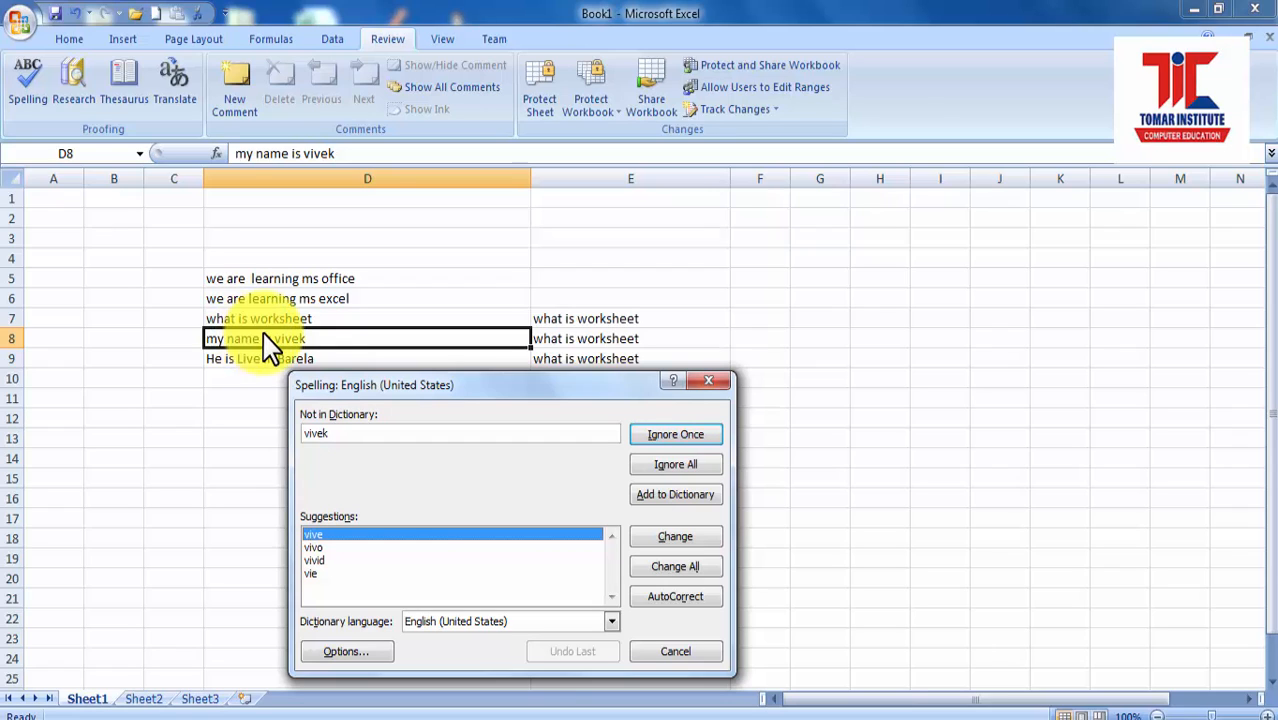
left_click(668, 438)
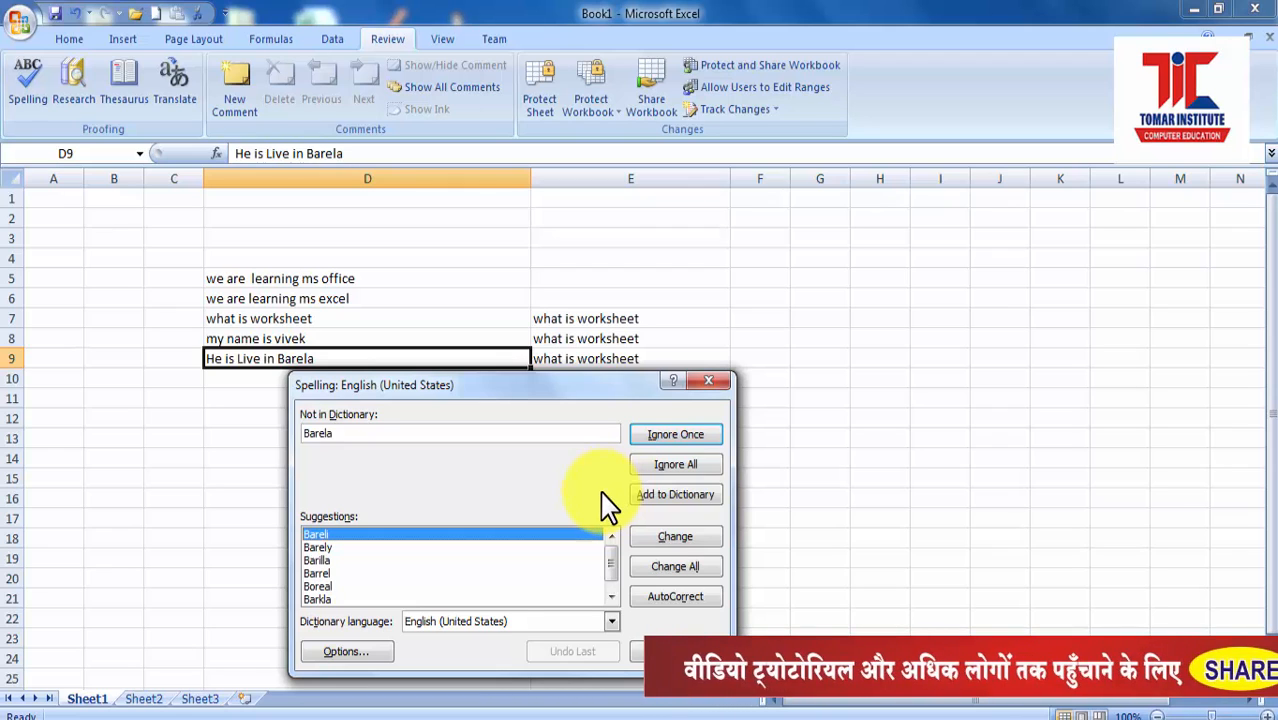
left_click(671, 440)
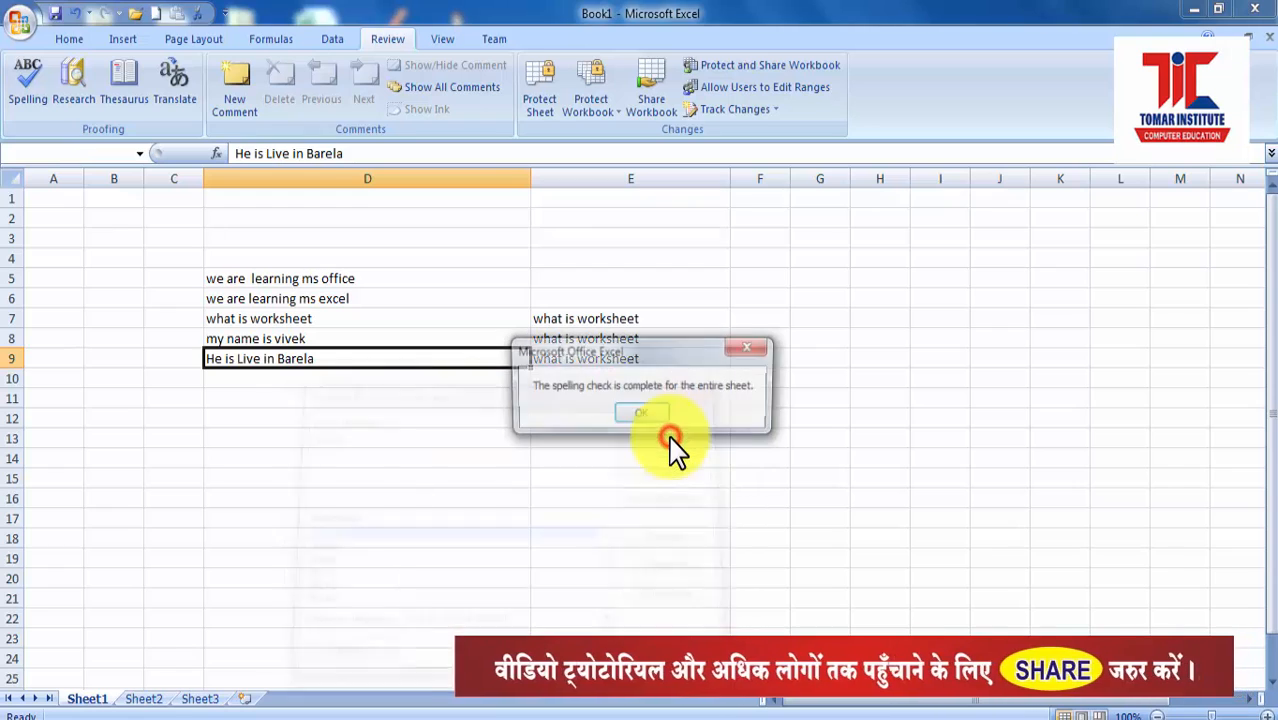
left_click(648, 422)
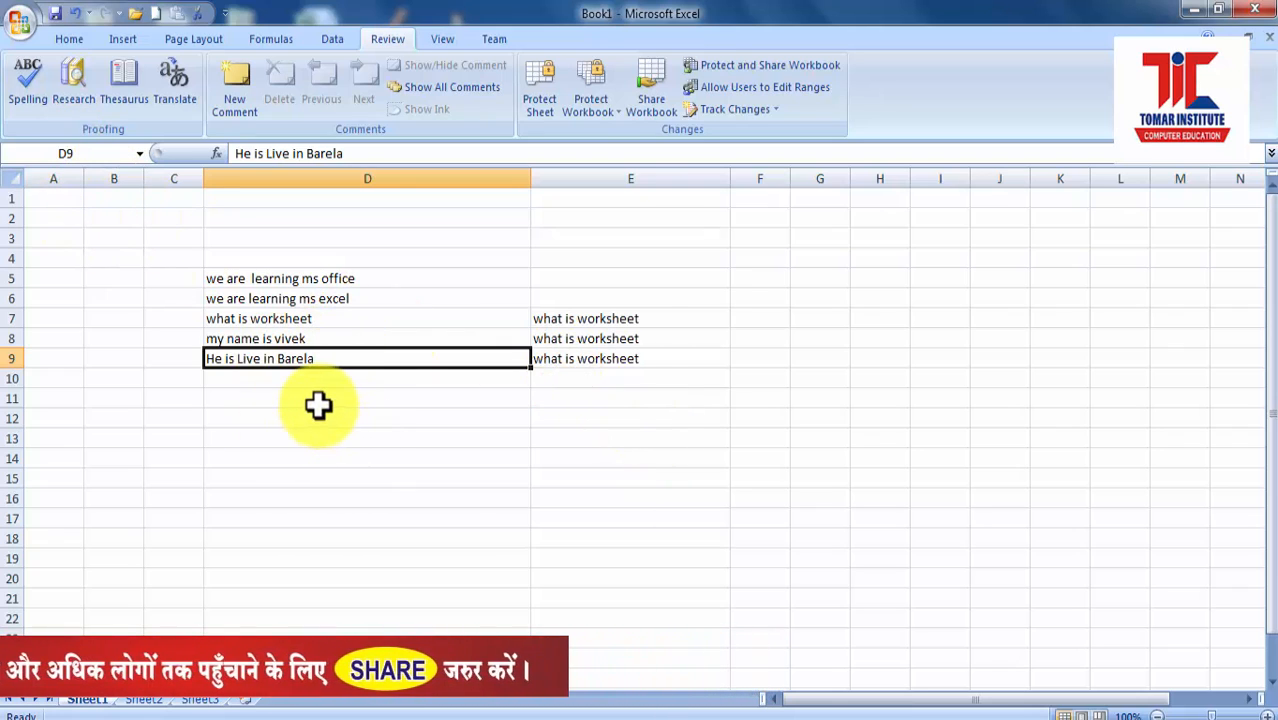
Step: Run a spelling check from D9, add "Barela" to the dictionary, and end the check at the flagged name in D8
left_click(245, 400)
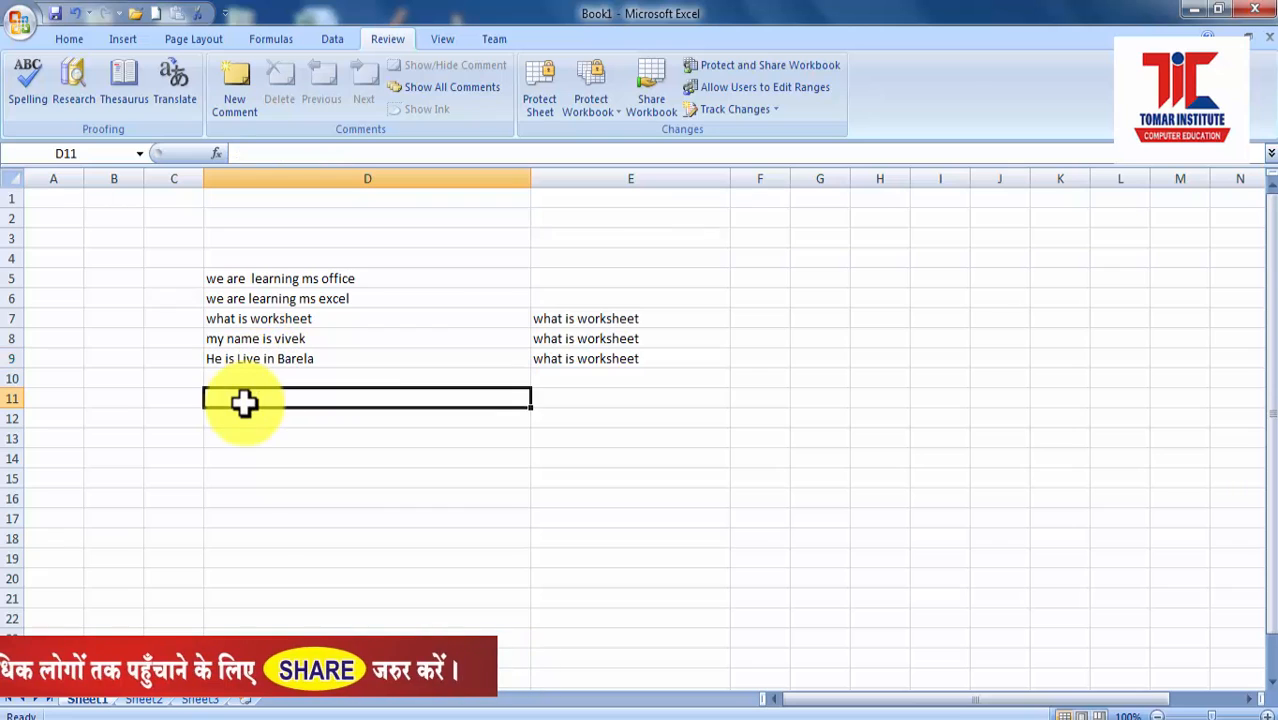
left_click(268, 360)
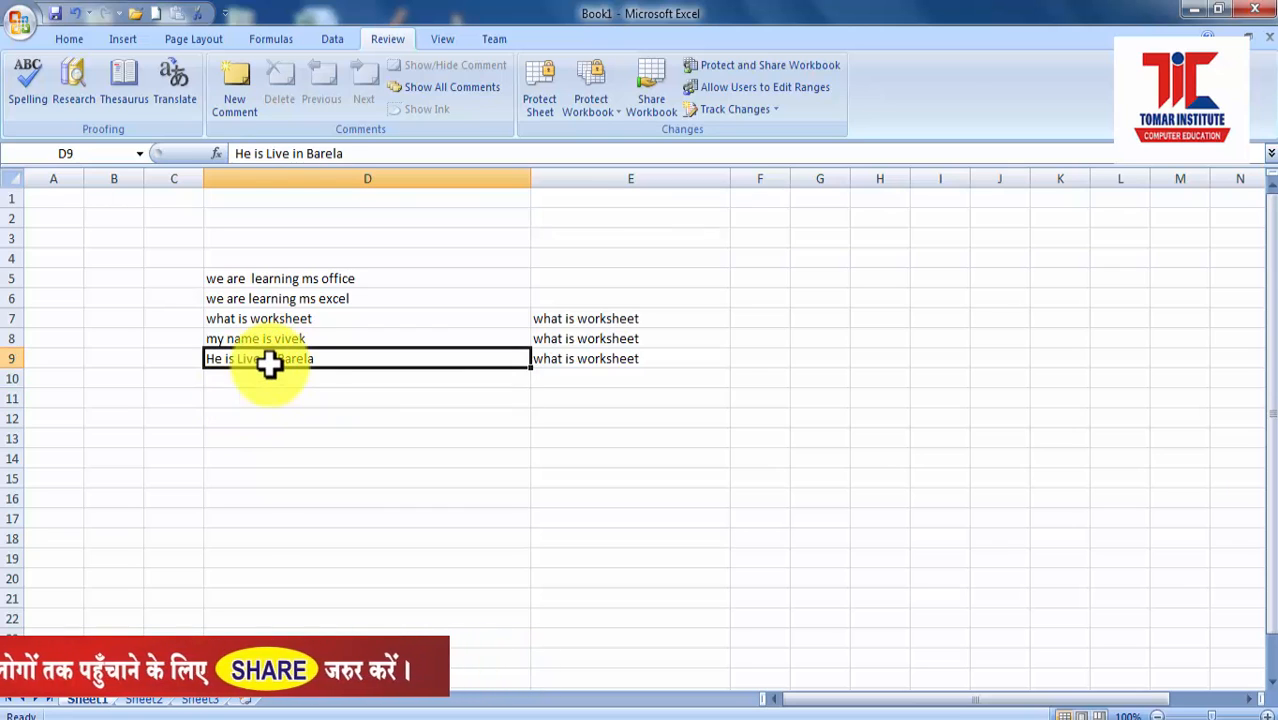
left_click(27, 92)
left_click_drag(443, 400, 593, 348)
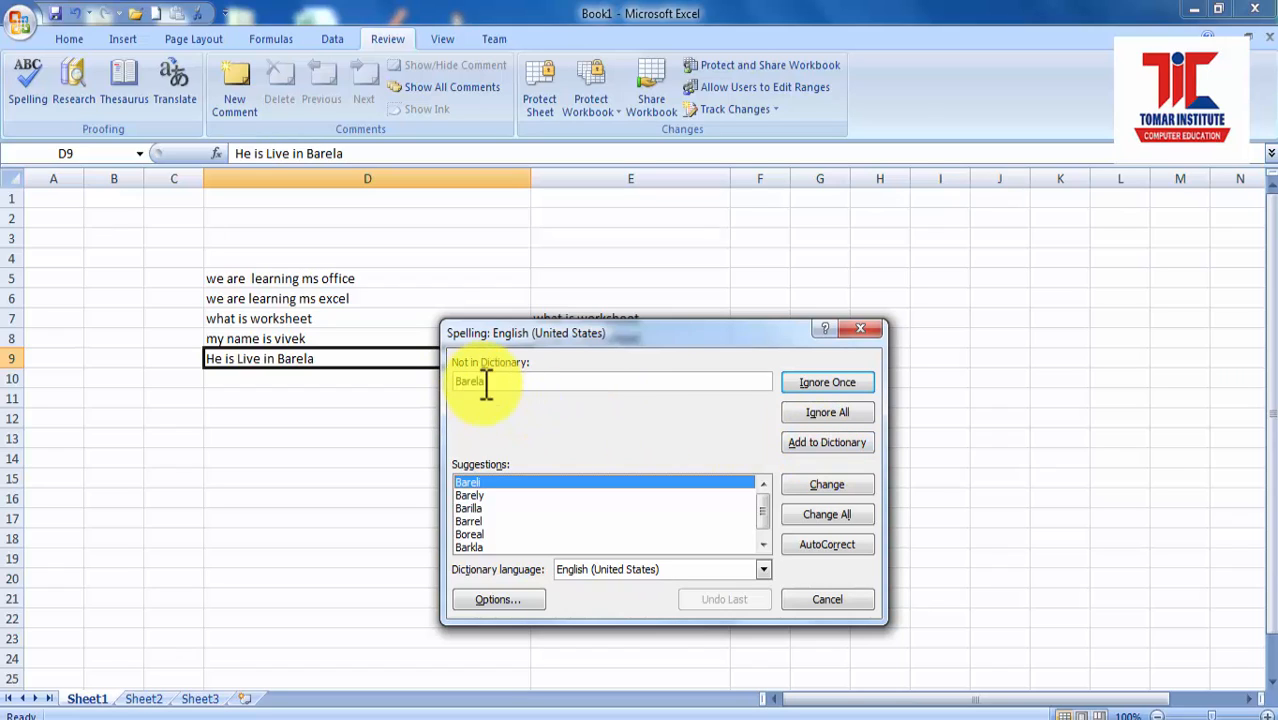
left_click(828, 443)
left_click(606, 425)
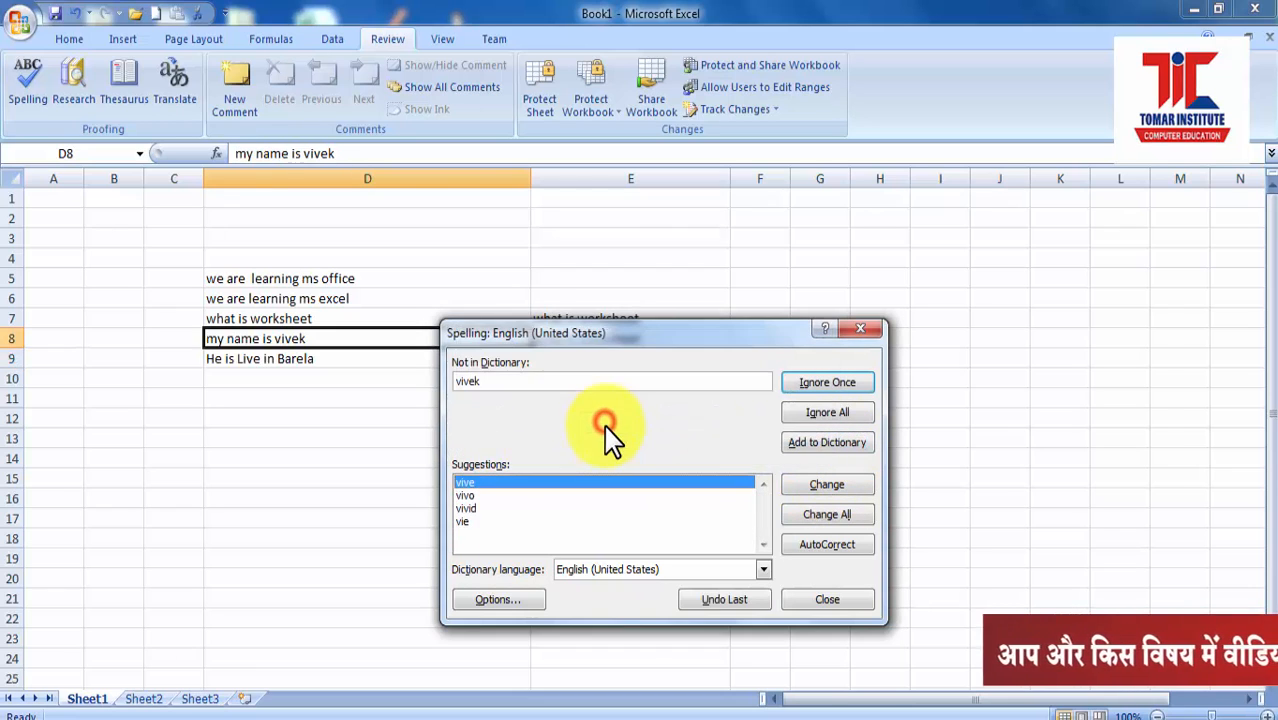
left_click(823, 600)
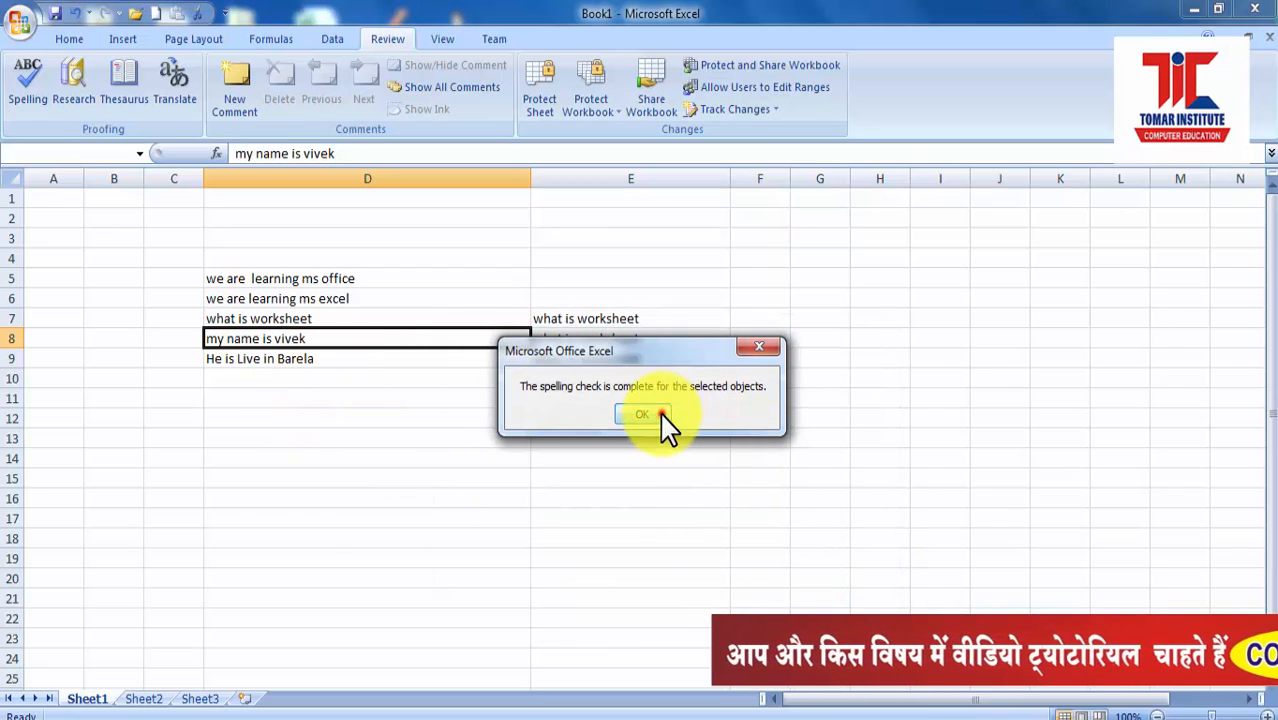
left_click(662, 418)
Step: Recheck the spelling from D9, continuing at the beginning of the sheet and ignoring the person's name in D8 once
left_click(298, 359)
left_click(32, 86)
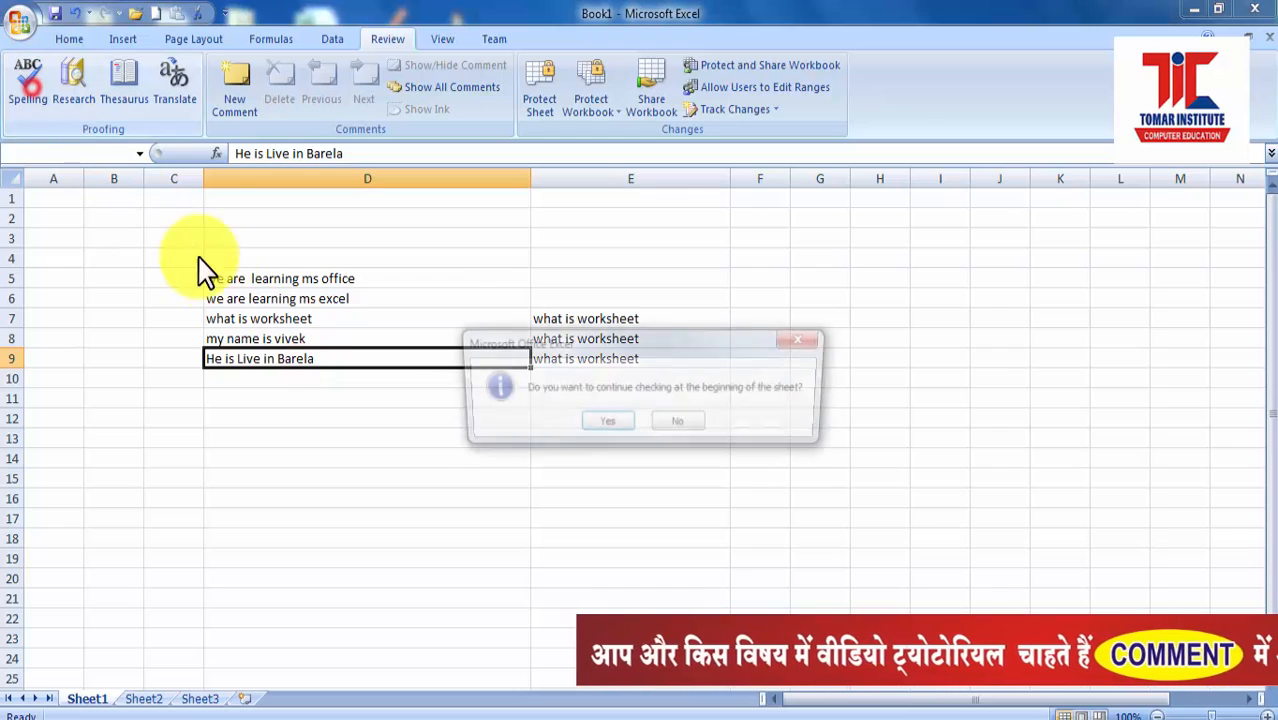
left_click(615, 421)
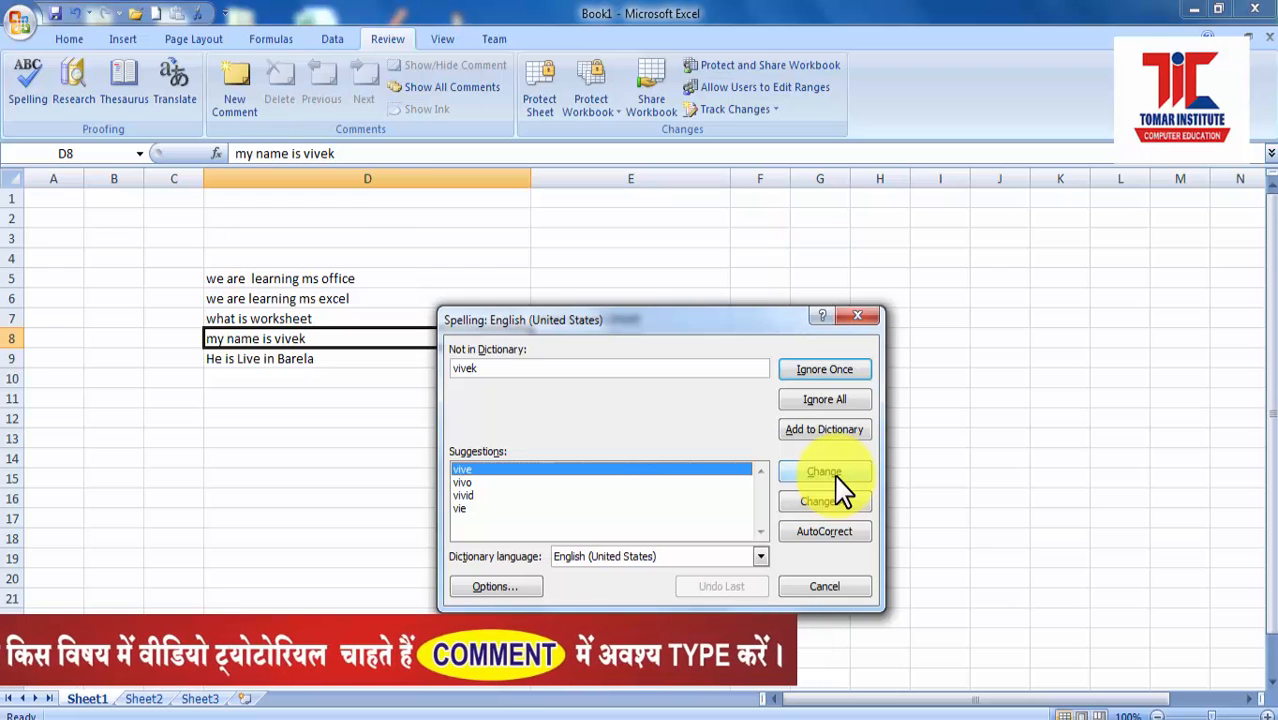
left_click(822, 370)
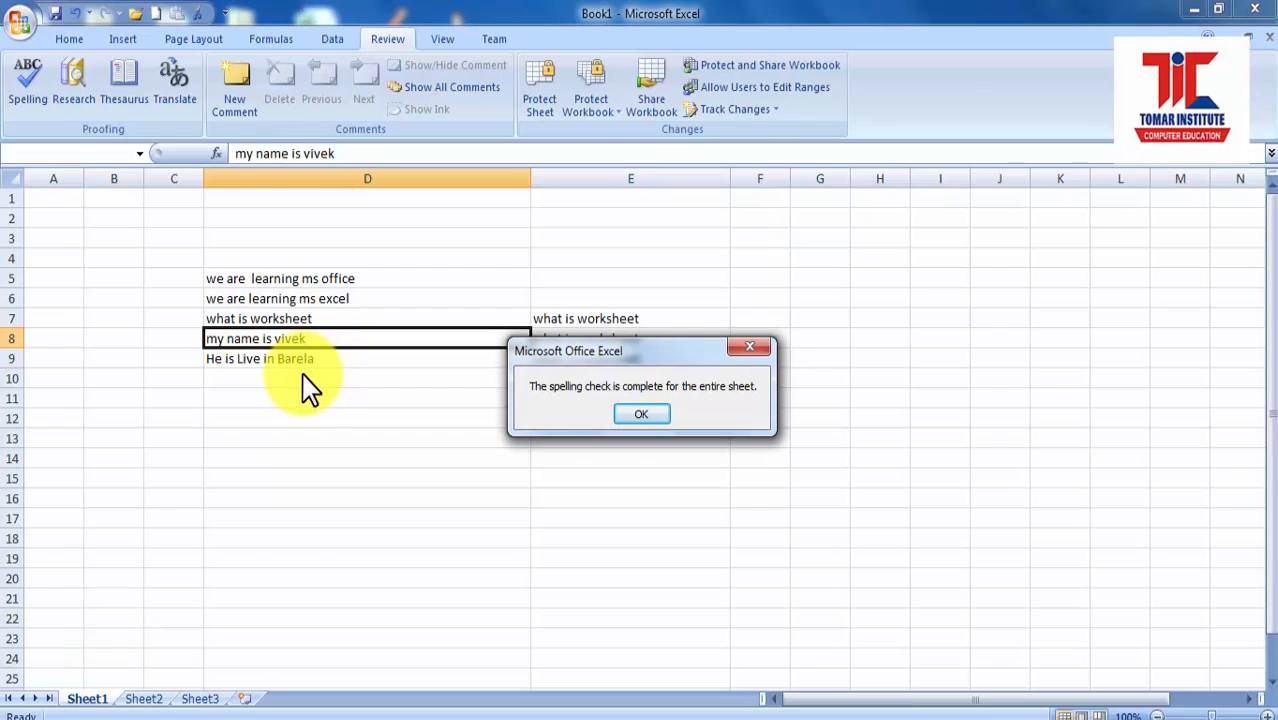
left_click(652, 418)
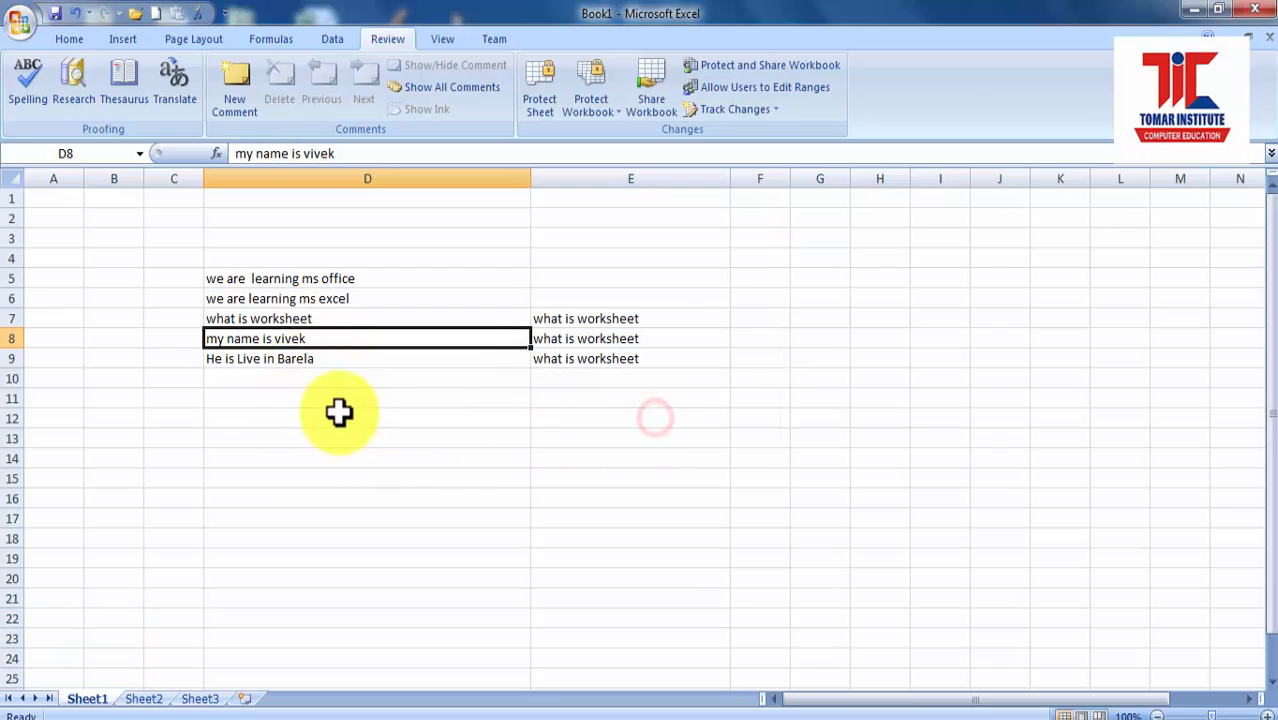
left_click(330, 382)
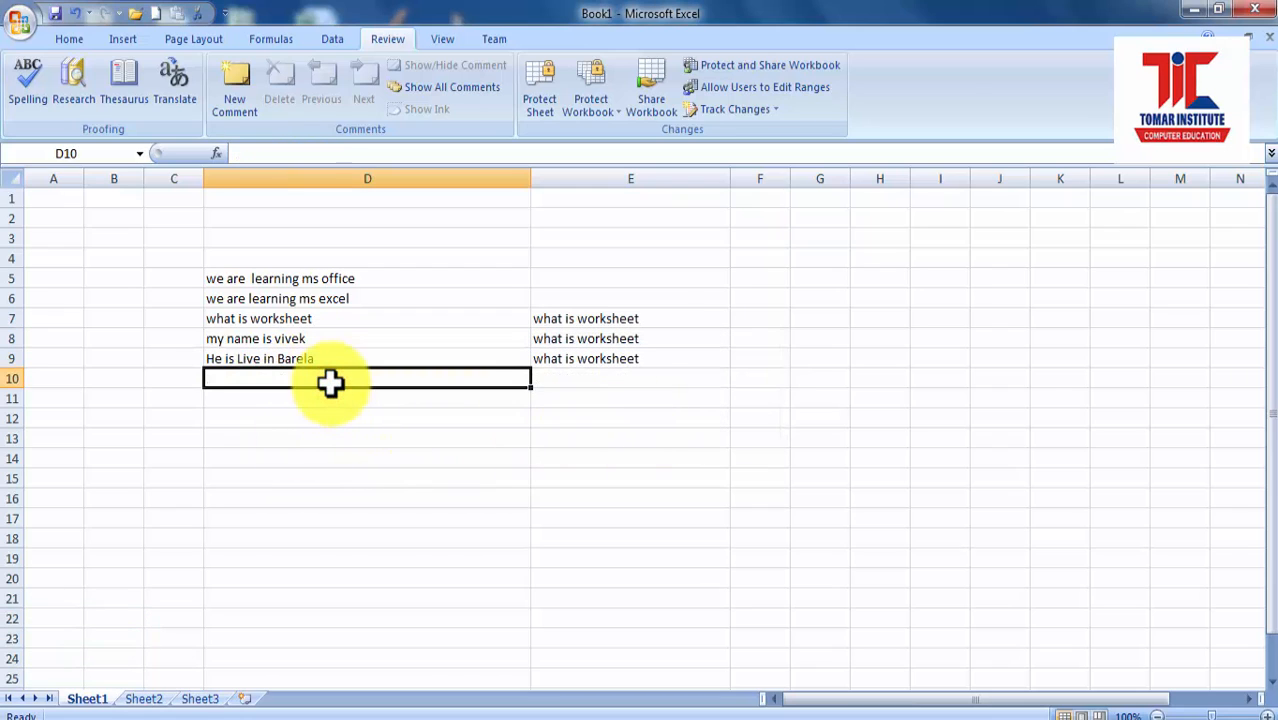
left_click(327, 356)
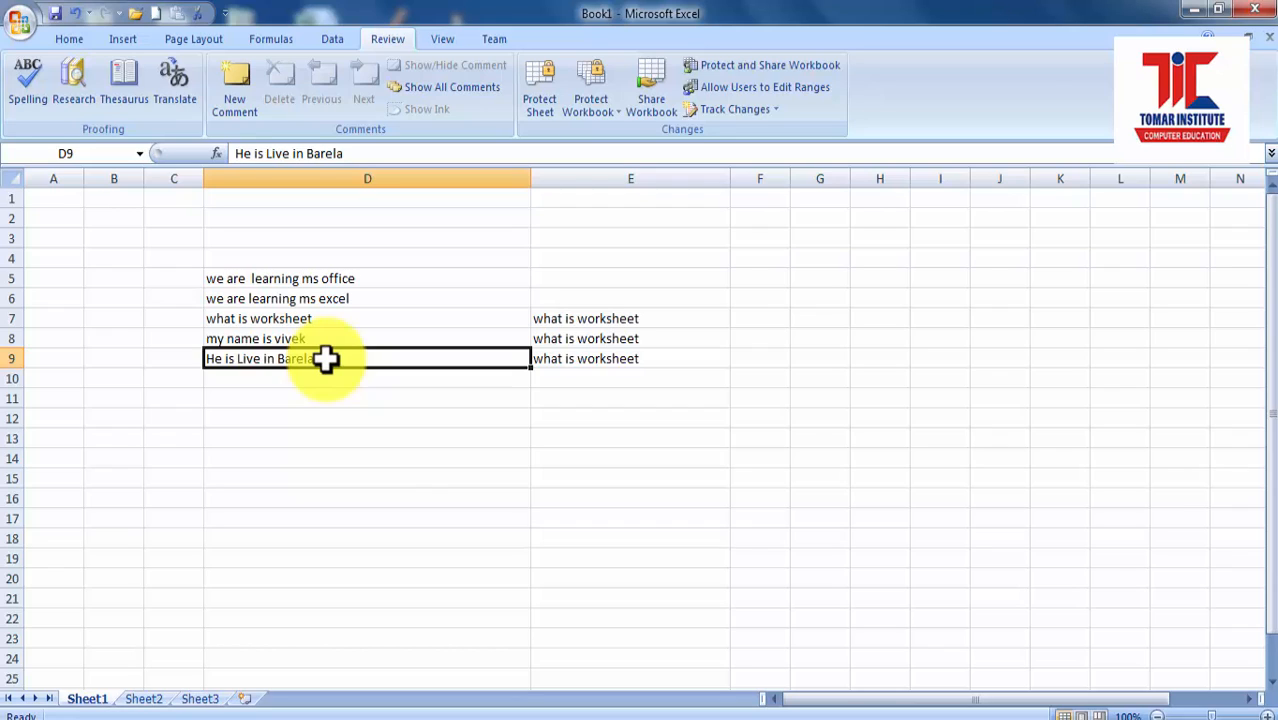
Step: Enter the sentence "He is goed name" in D12, keeping "goed" misspelled
left_click(238, 425)
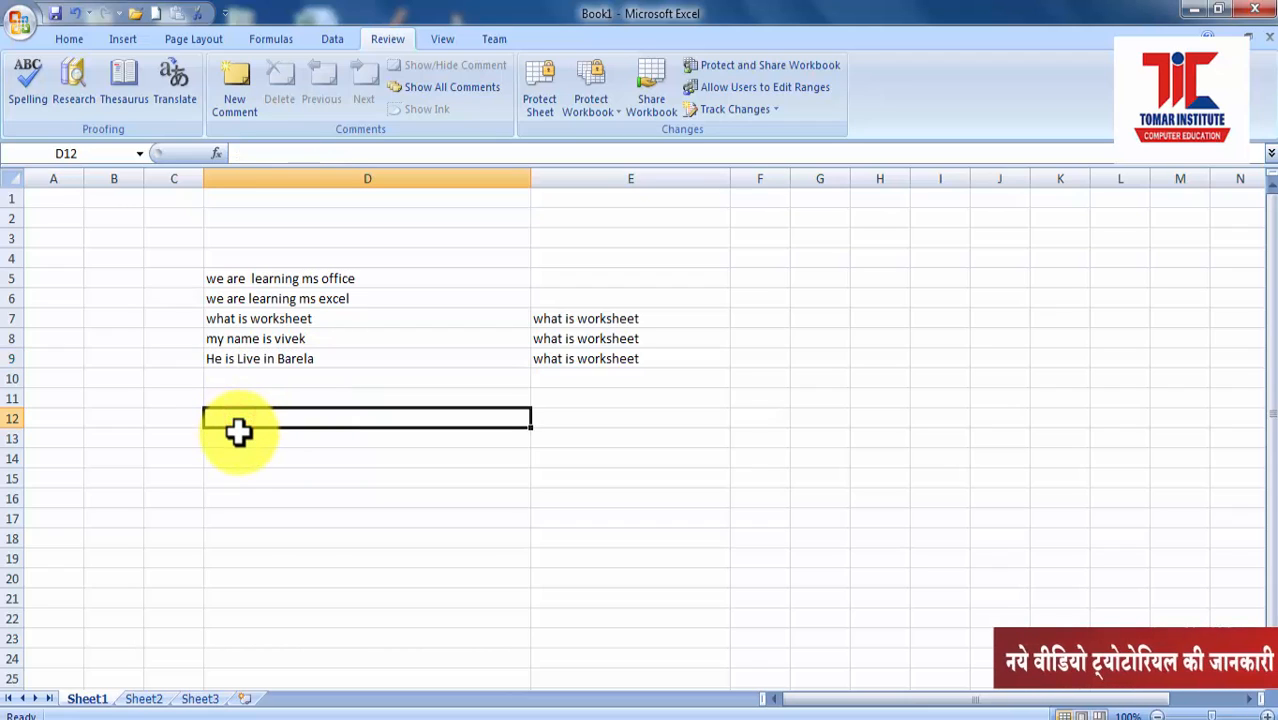
type("He")
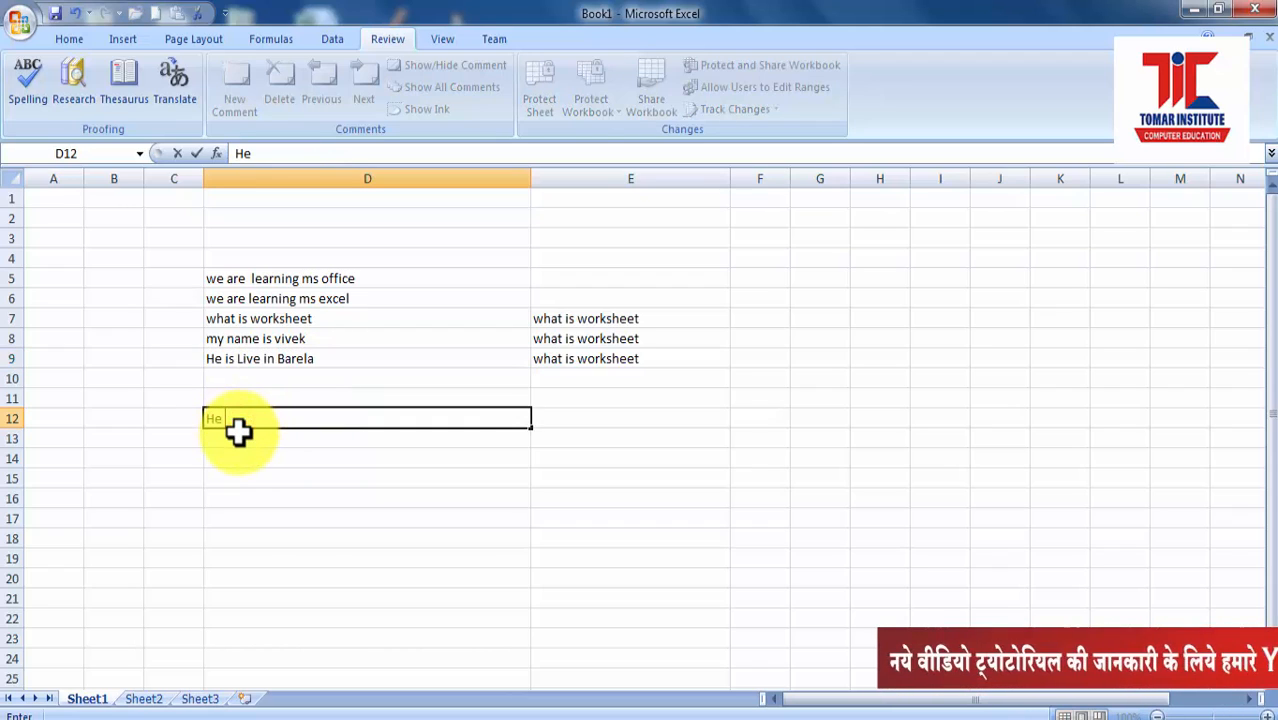
type(" is go")
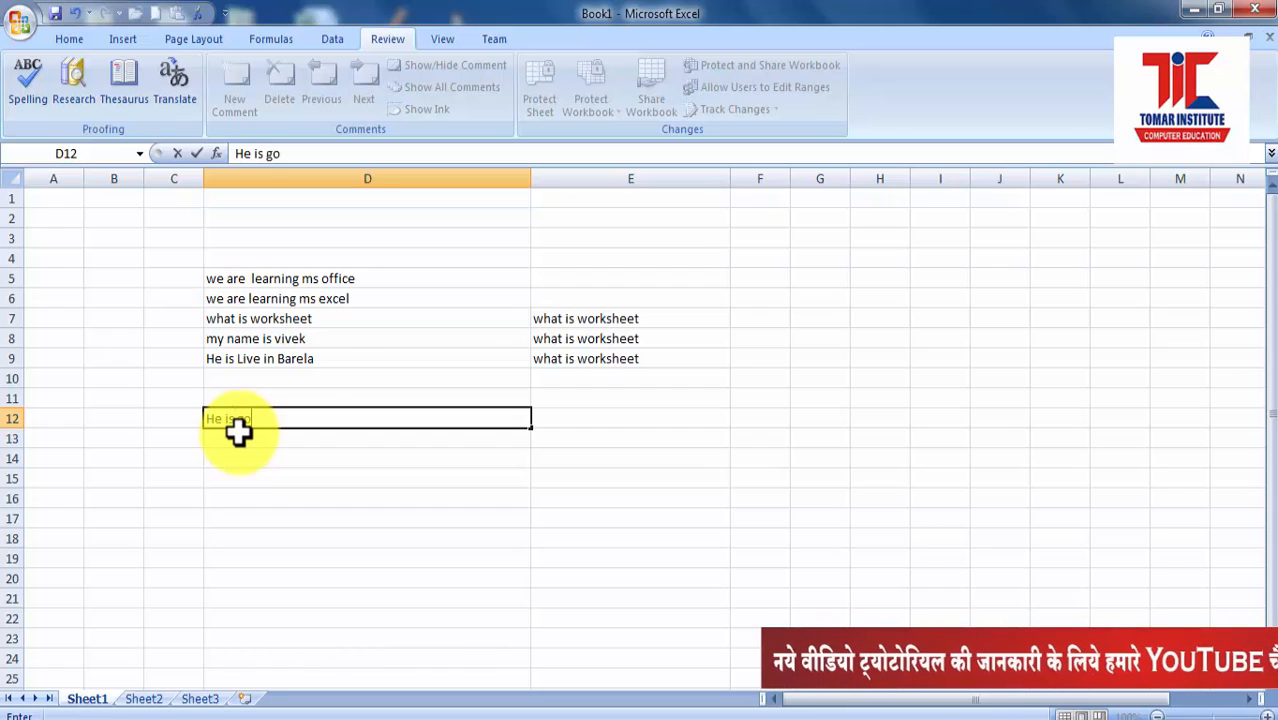
type("ed")
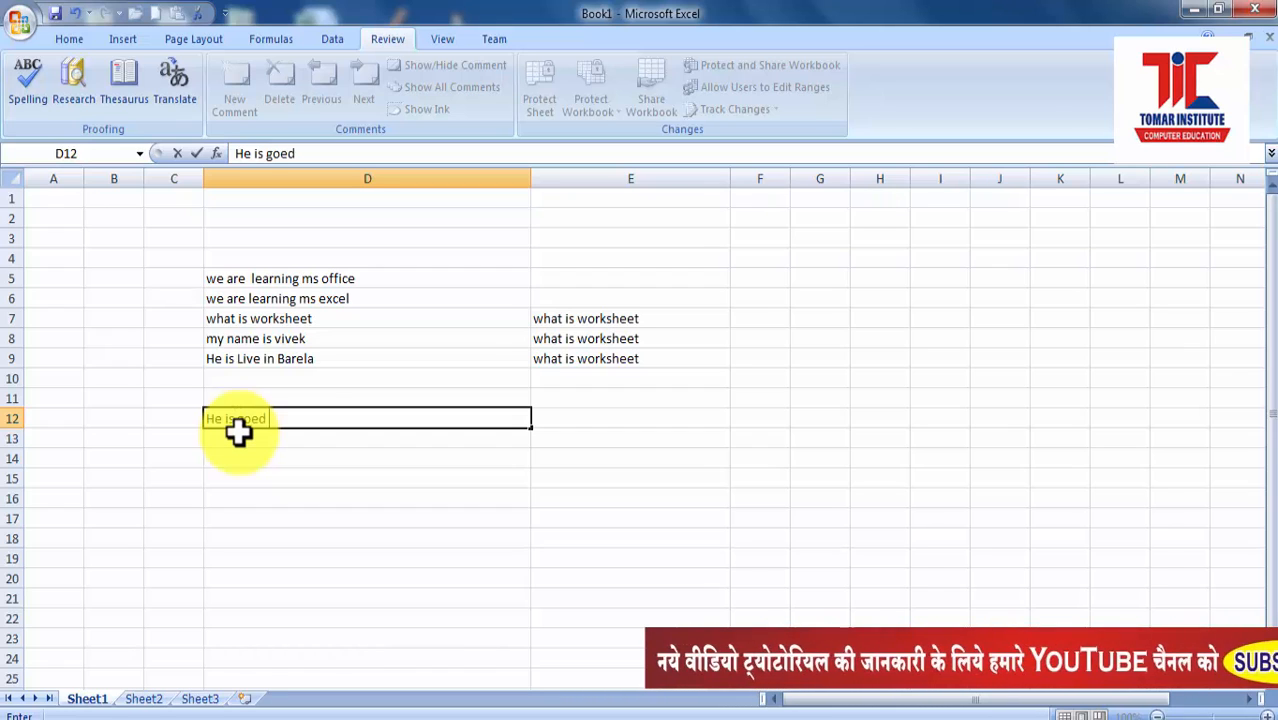
type(" name")
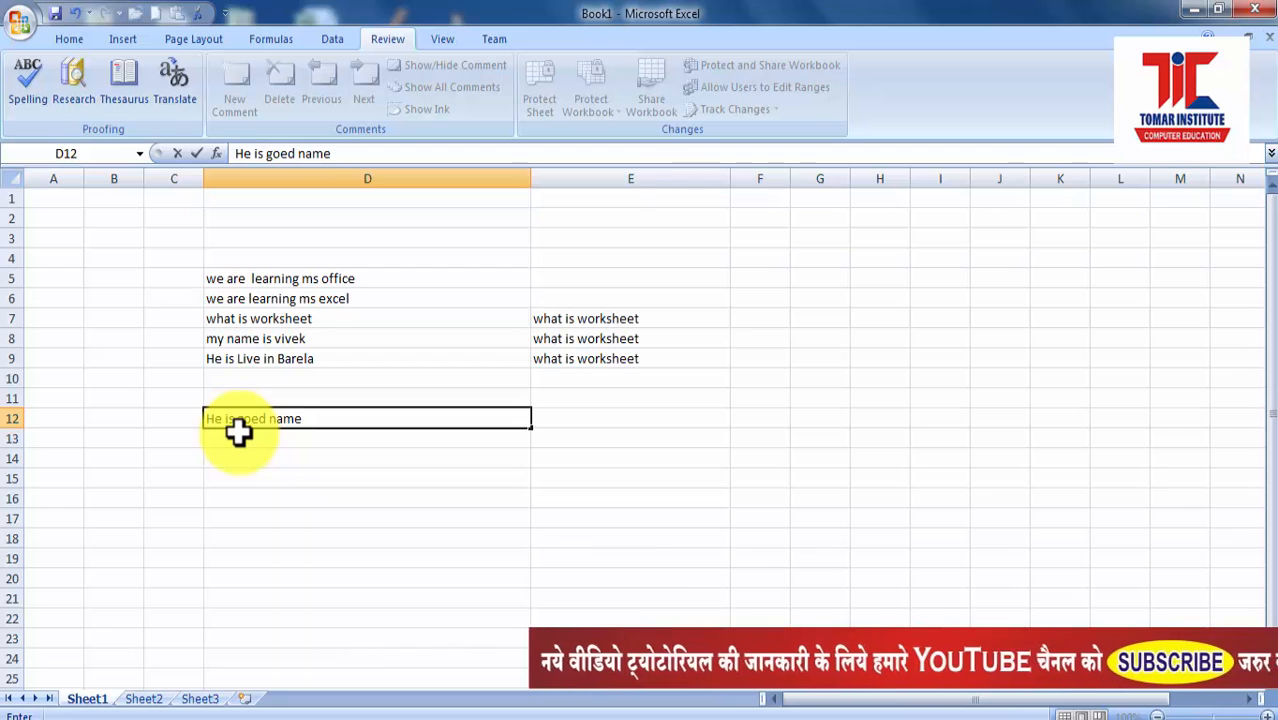
key("Return")
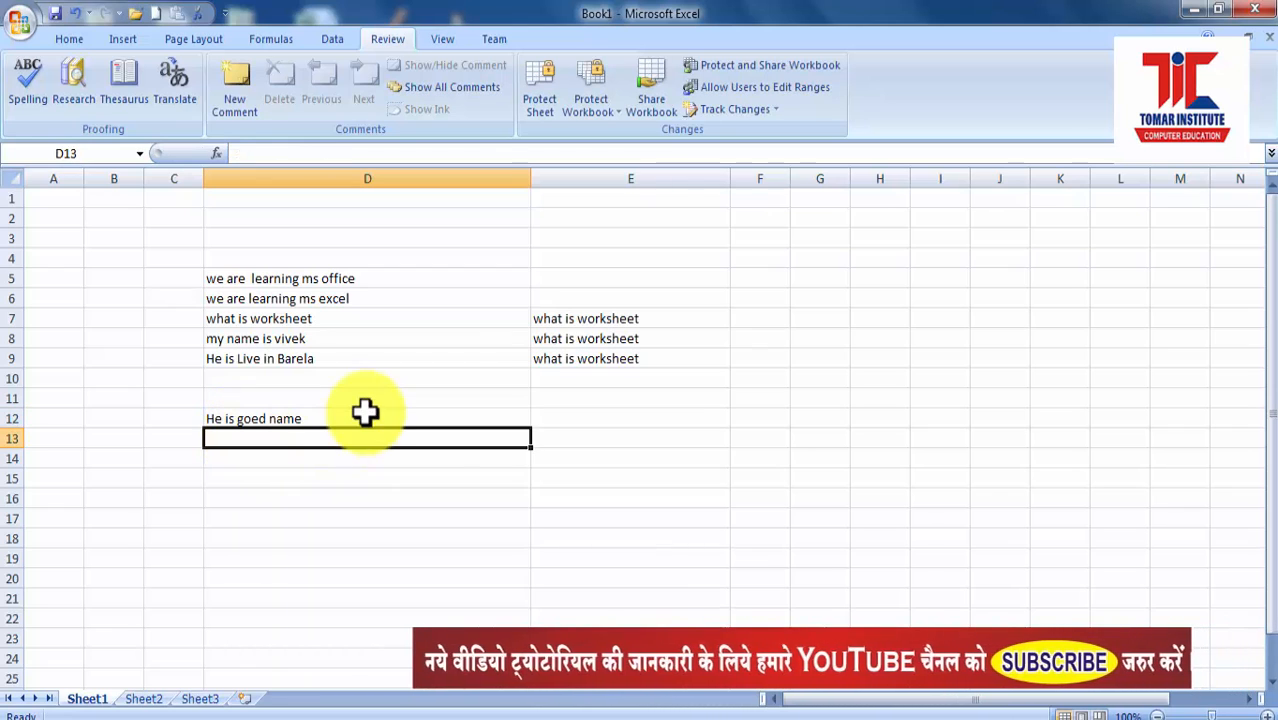
Step: Replace the last word of the sentence in D12 with "boy"
left_click(326, 413)
double_click(300, 411)
key("BackSpace")
key("BackSpace")
key("BackSpace")
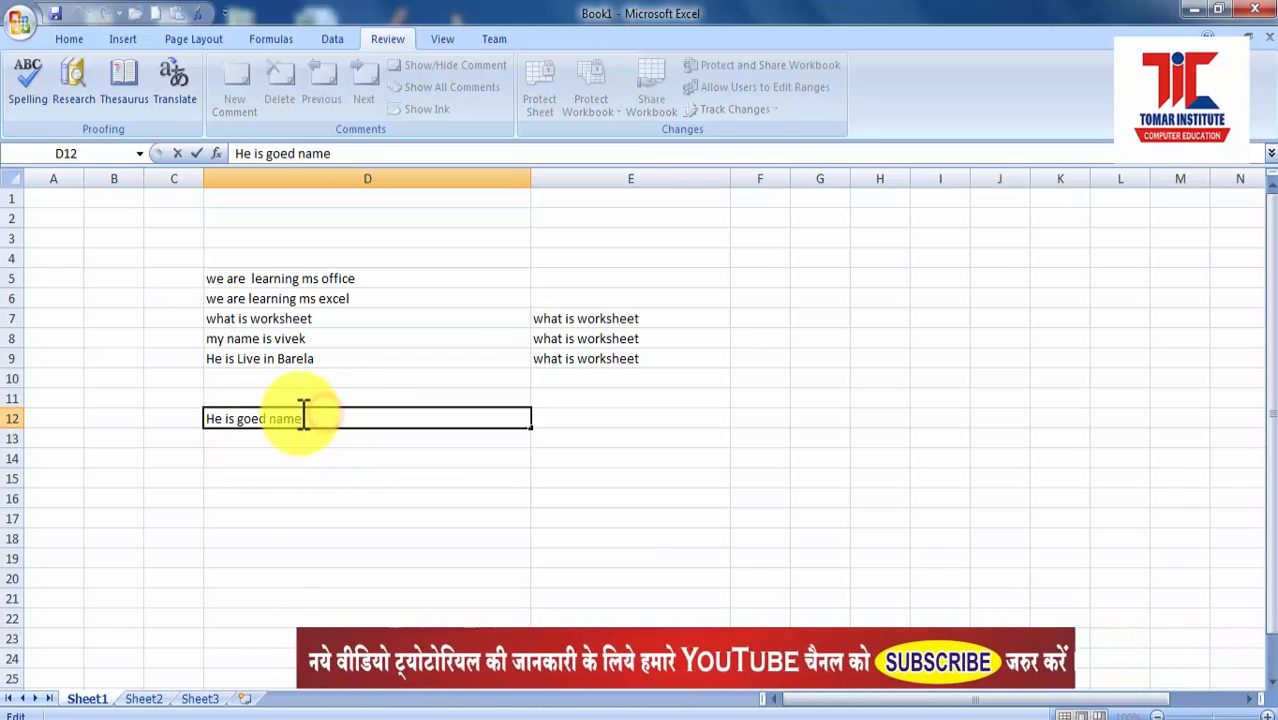
key("BackSpace")
type("boy")
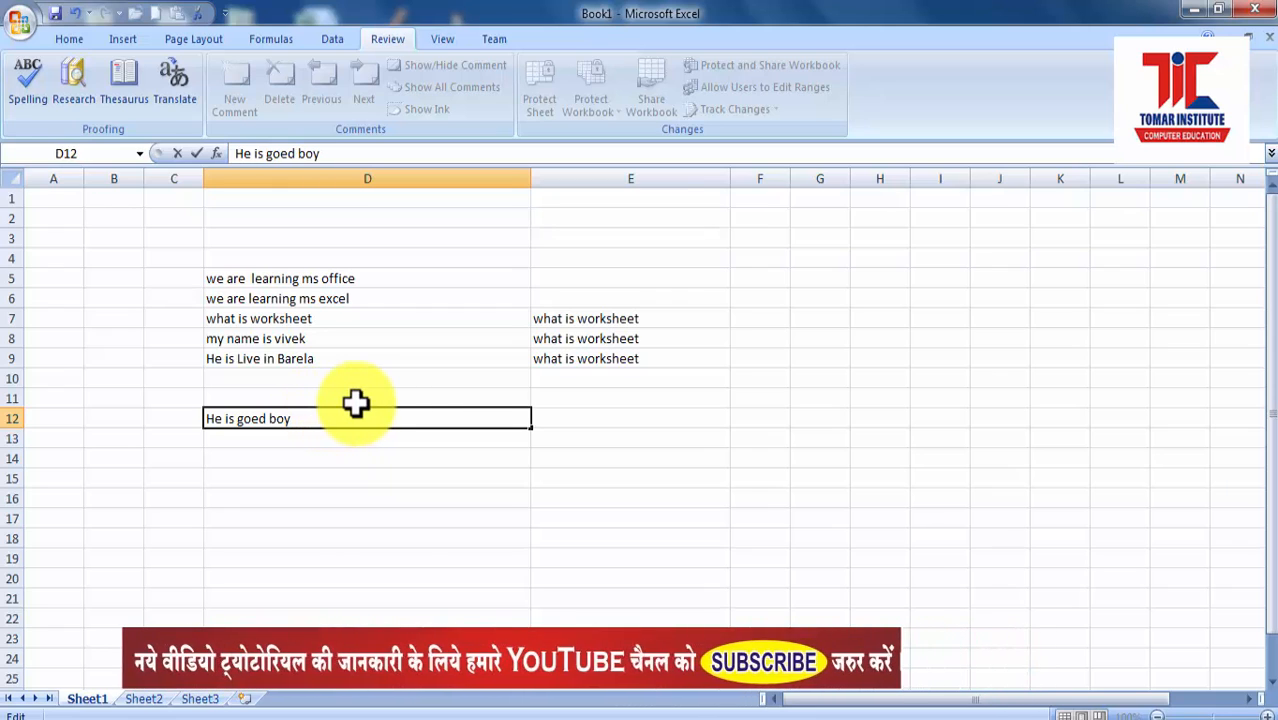
key("Return")
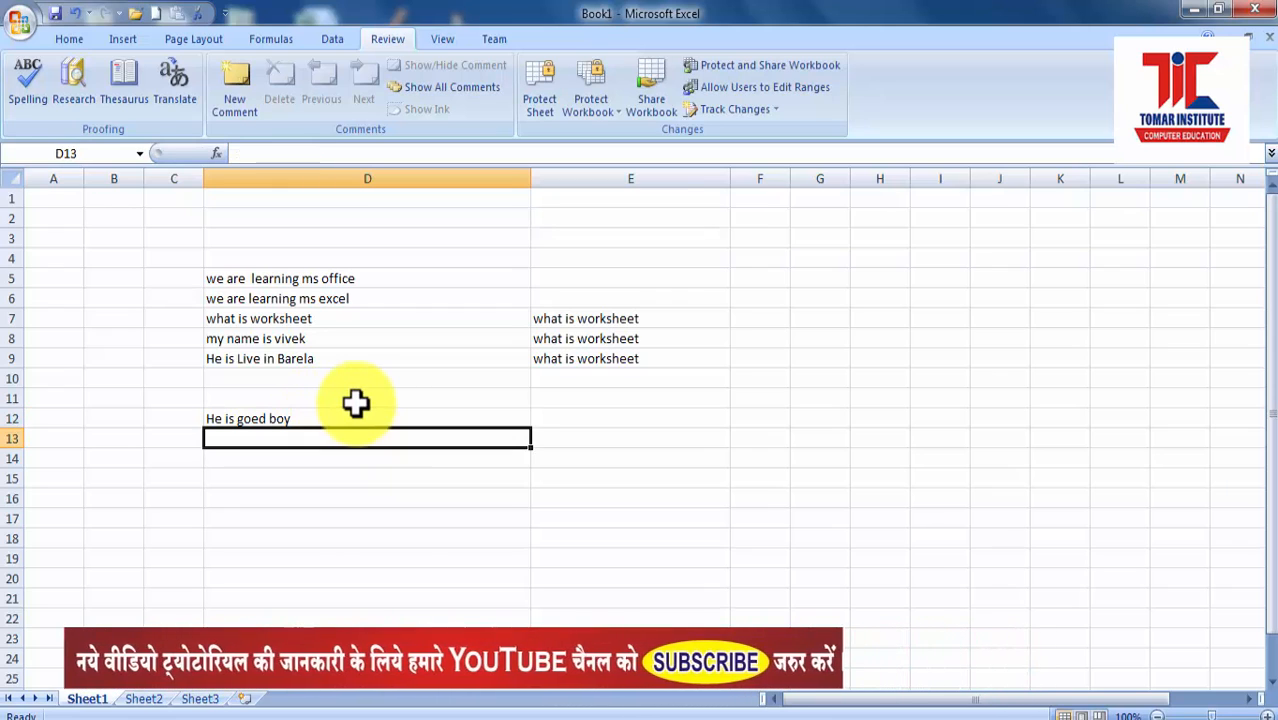
Step: Enter the sentence "he is goed player" in D13, keeping "goed" misspelled
type("he")
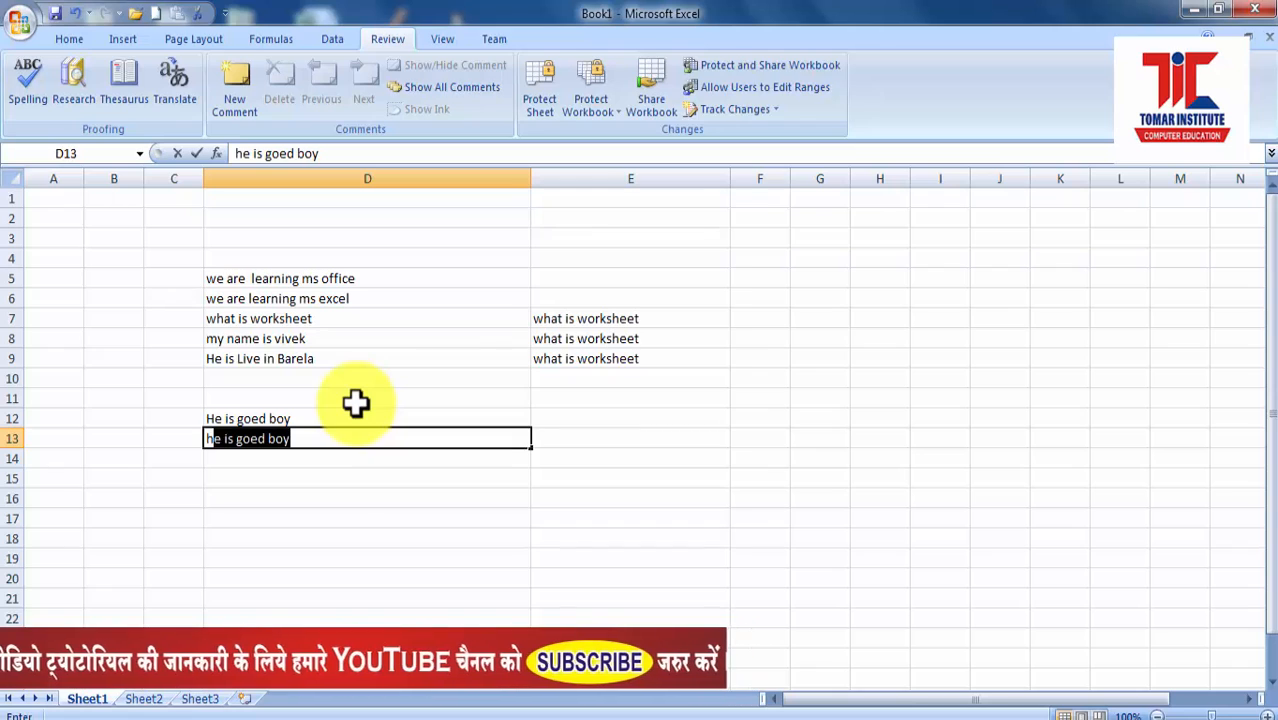
type(" is go")
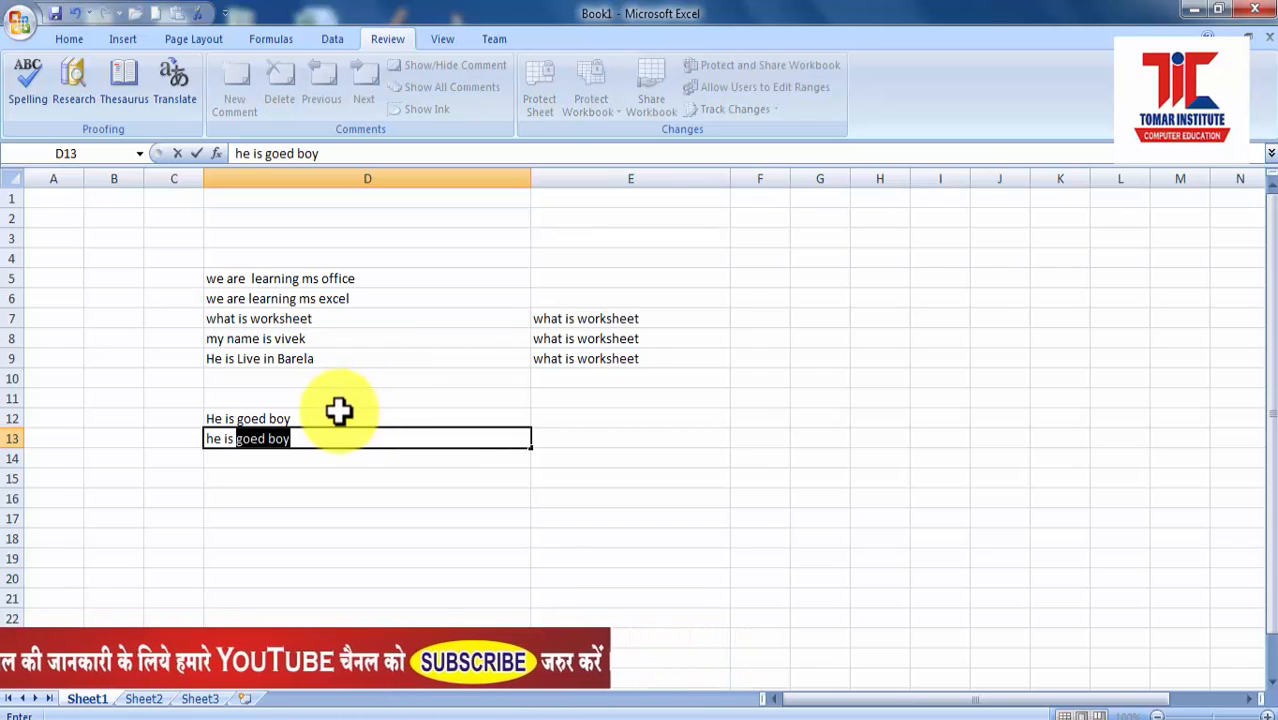
type("ed pl")
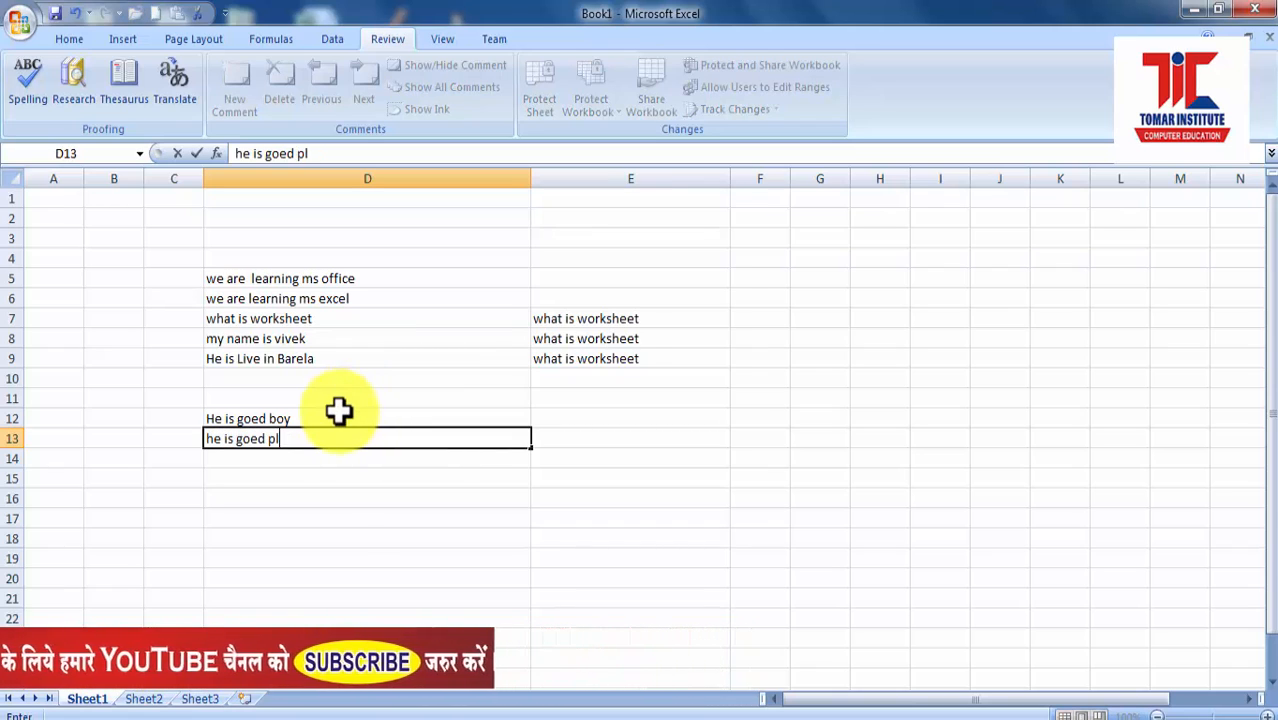
type("ayer")
left_click_drag(322, 498, 322, 478)
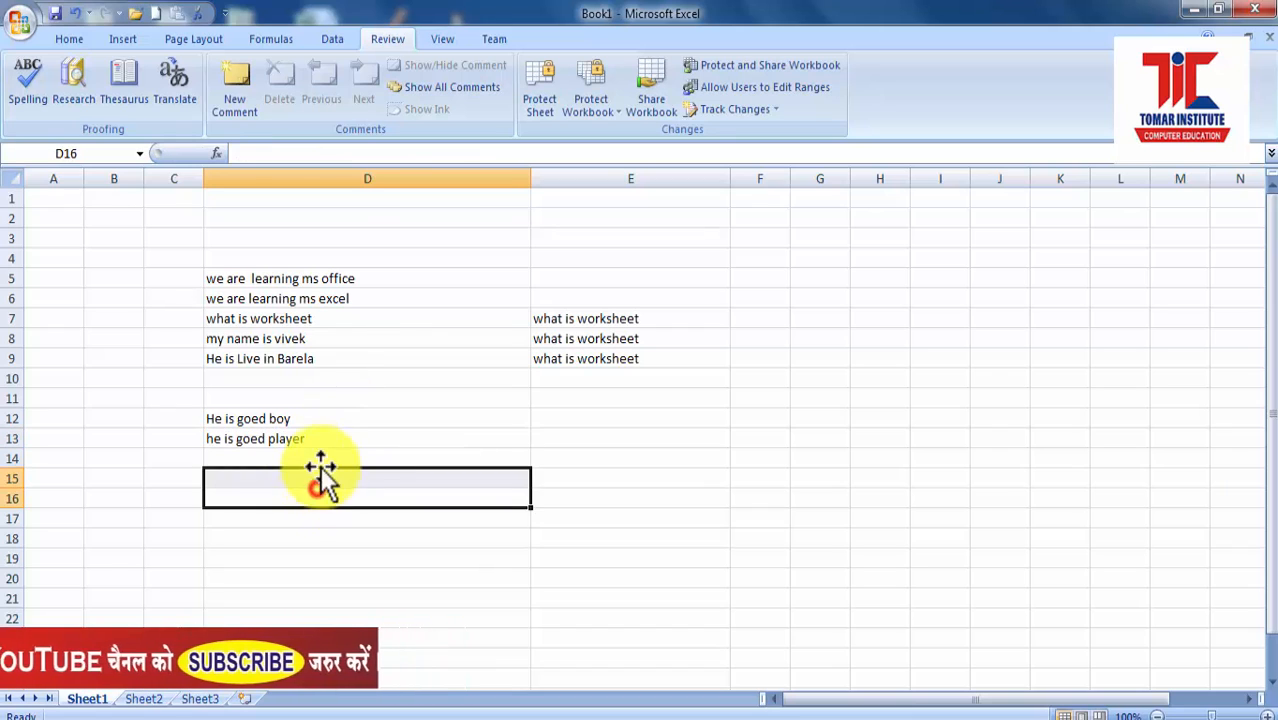
Step: Run a spelling check from D12 and apply AutoCorrect to "goed" in D12 with the suggestion "good"
left_click(293, 420)
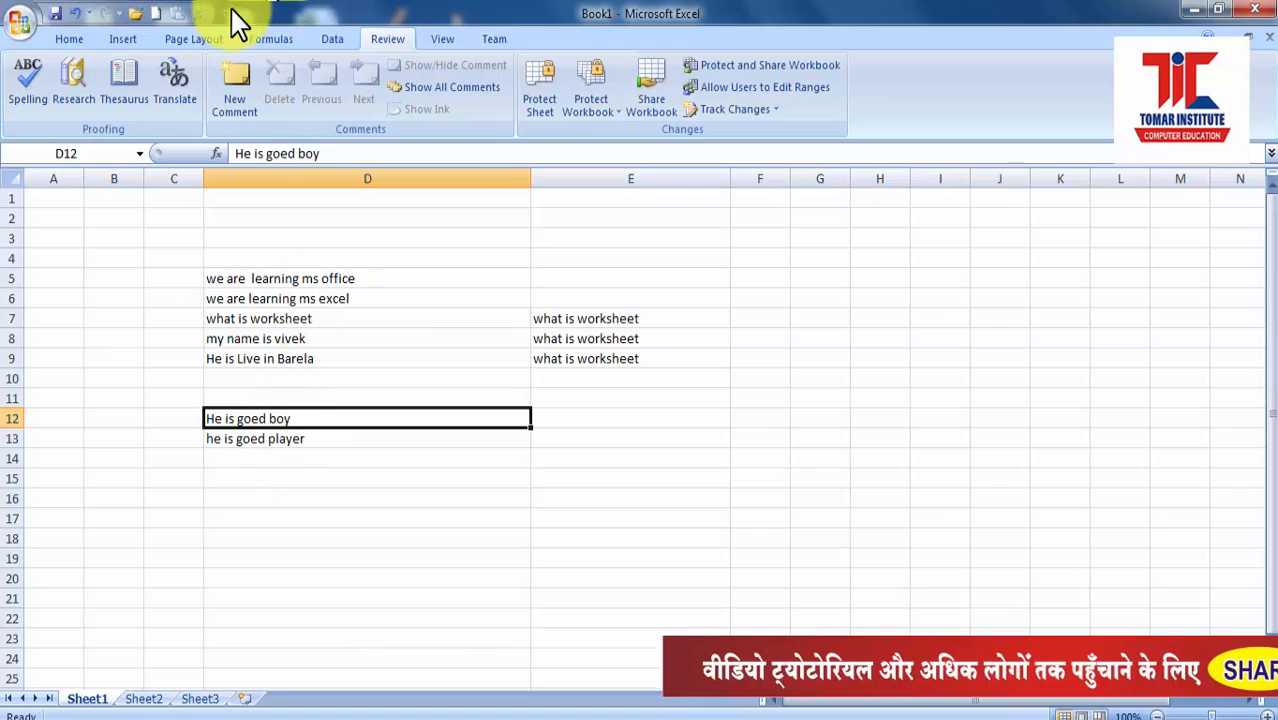
left_click(20, 95)
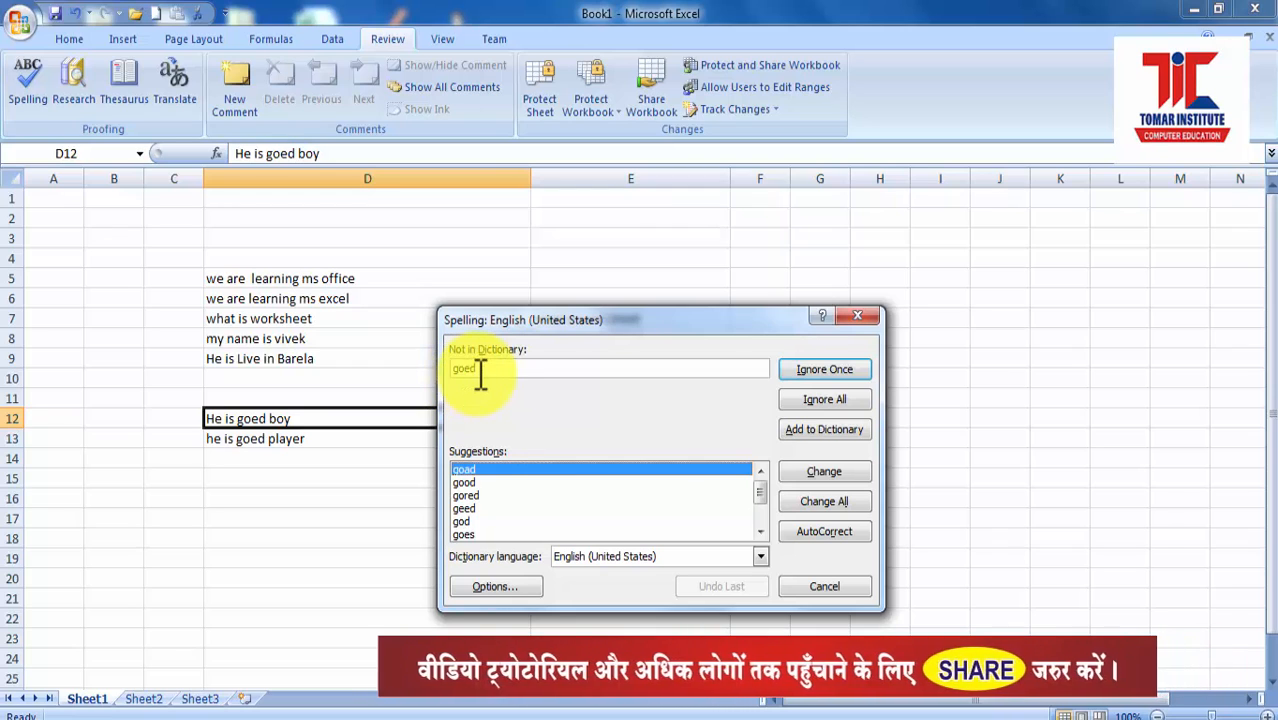
left_click(466, 483)
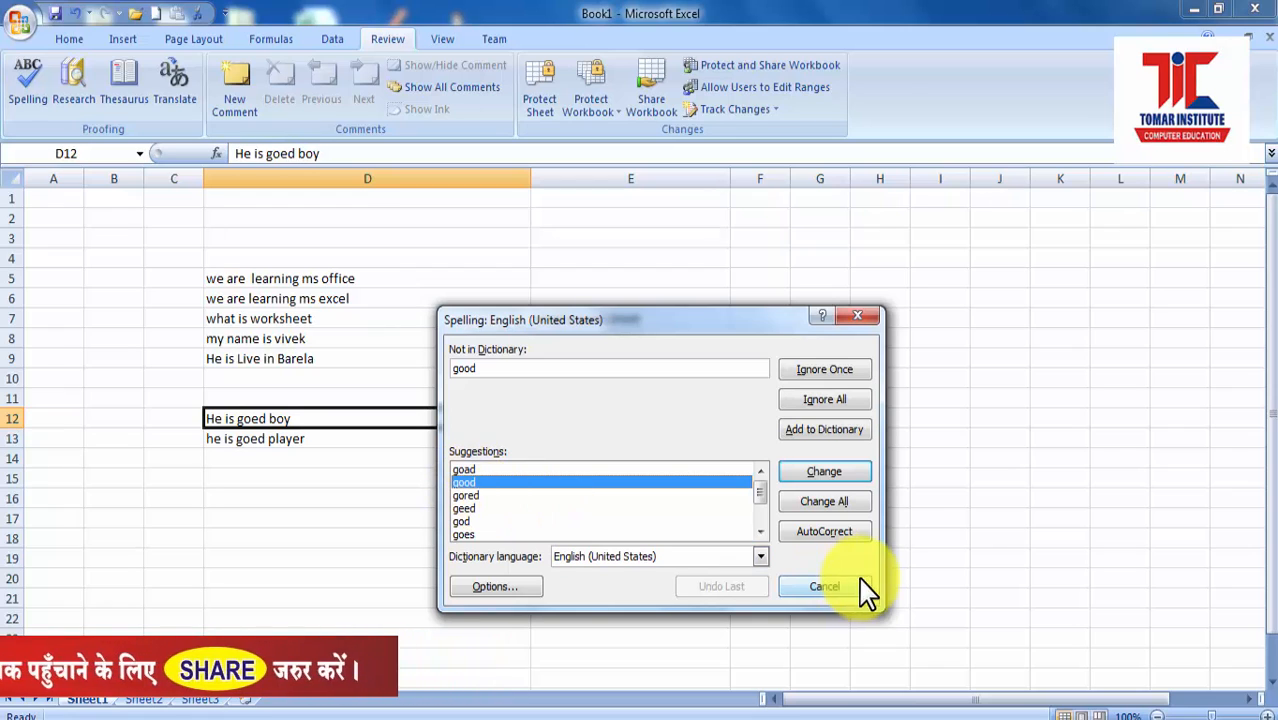
left_click(827, 533)
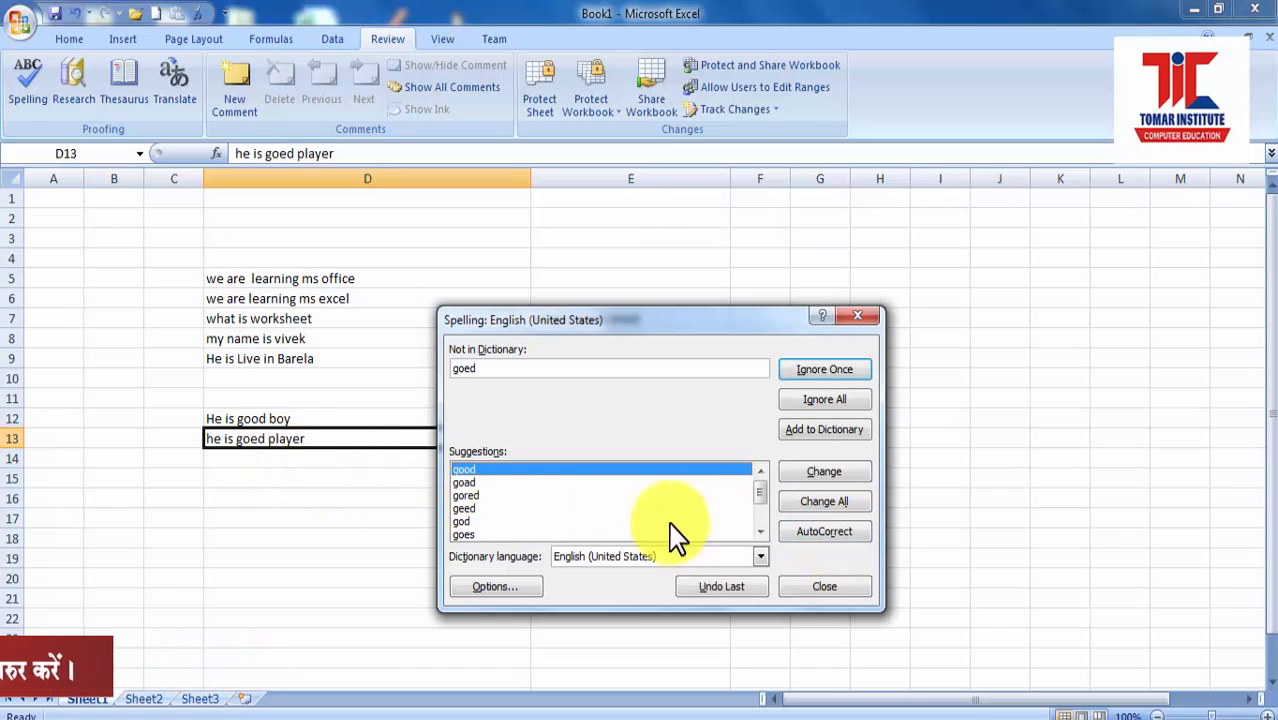
Step: Apply AutoCorrect to "goed" in D13 with "good", continue the check from the sheet's beginning, and end it at the flagged name in D8
left_click(790, 532)
left_click(605, 427)
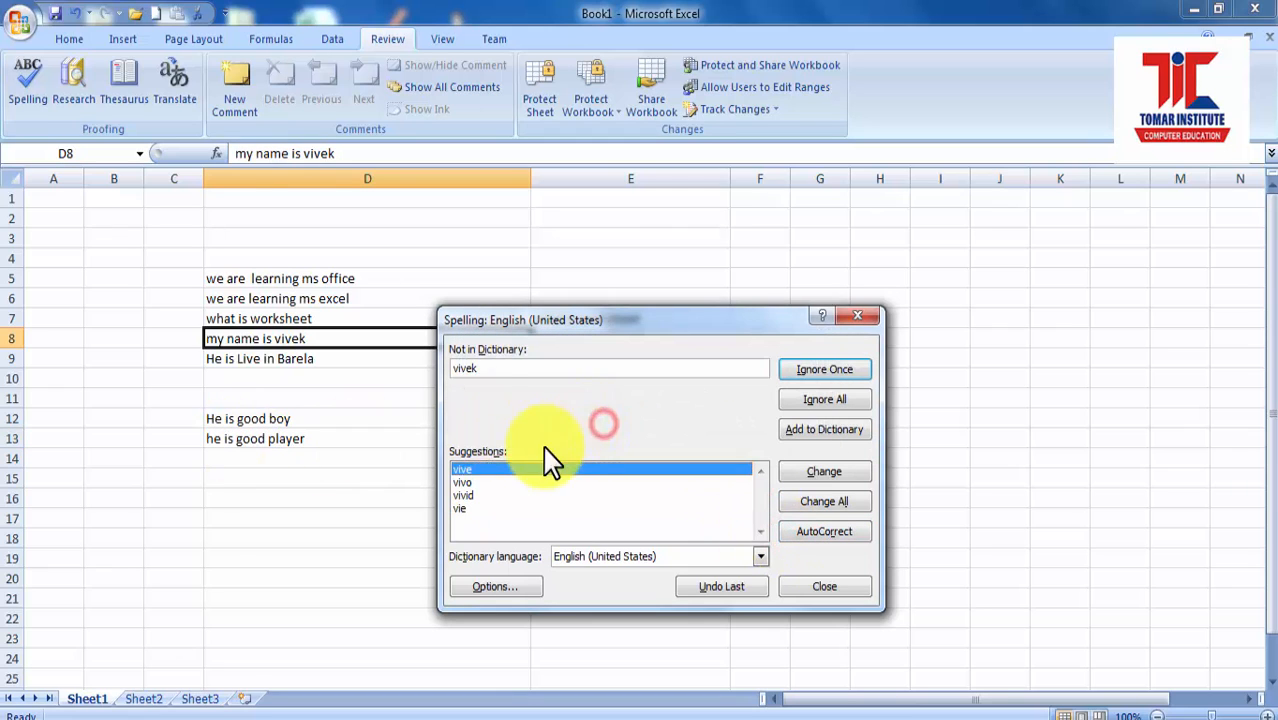
left_click(852, 588)
left_click(624, 416)
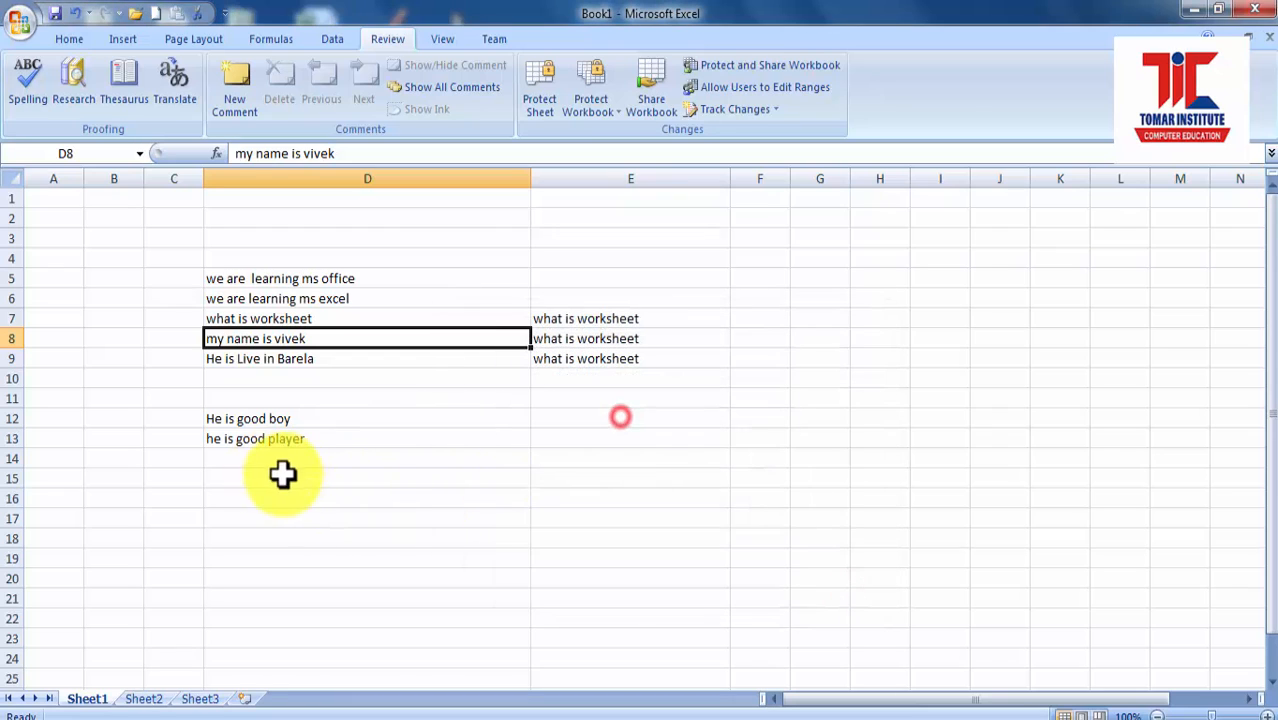
Step: Begin a new sample sentence in D15, starting with "h"
left_click(283, 477)
type("h")
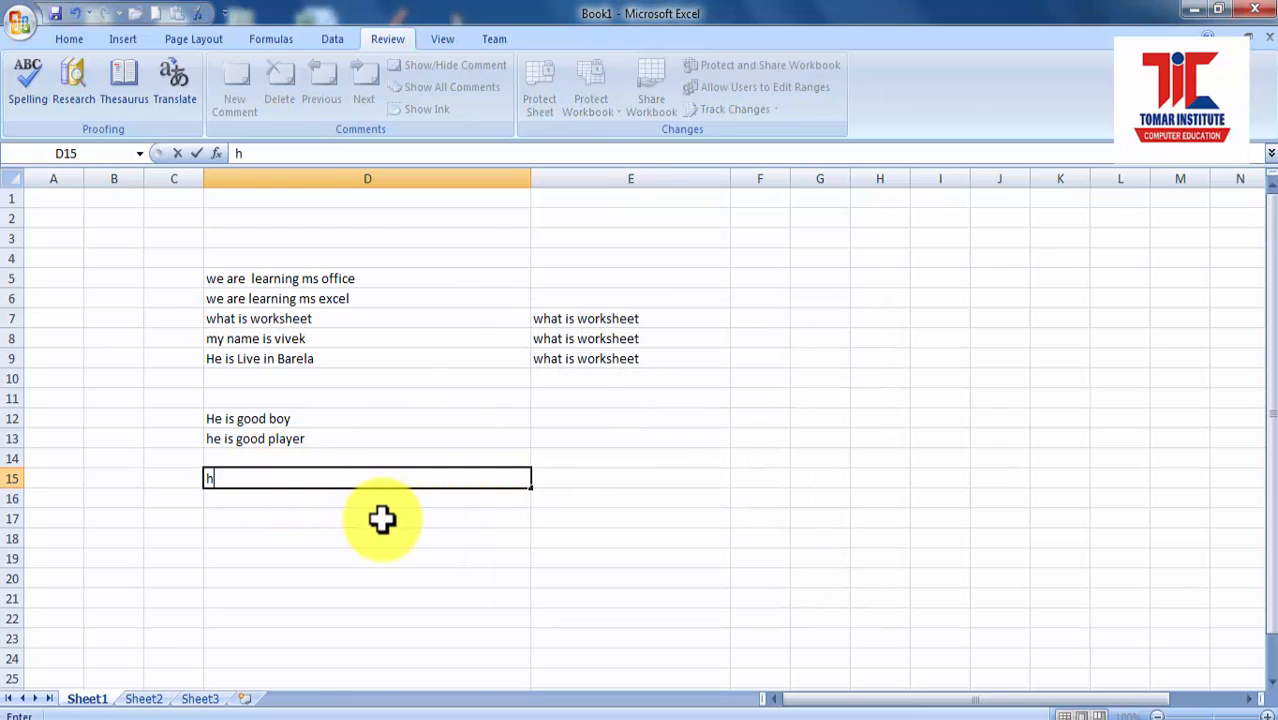